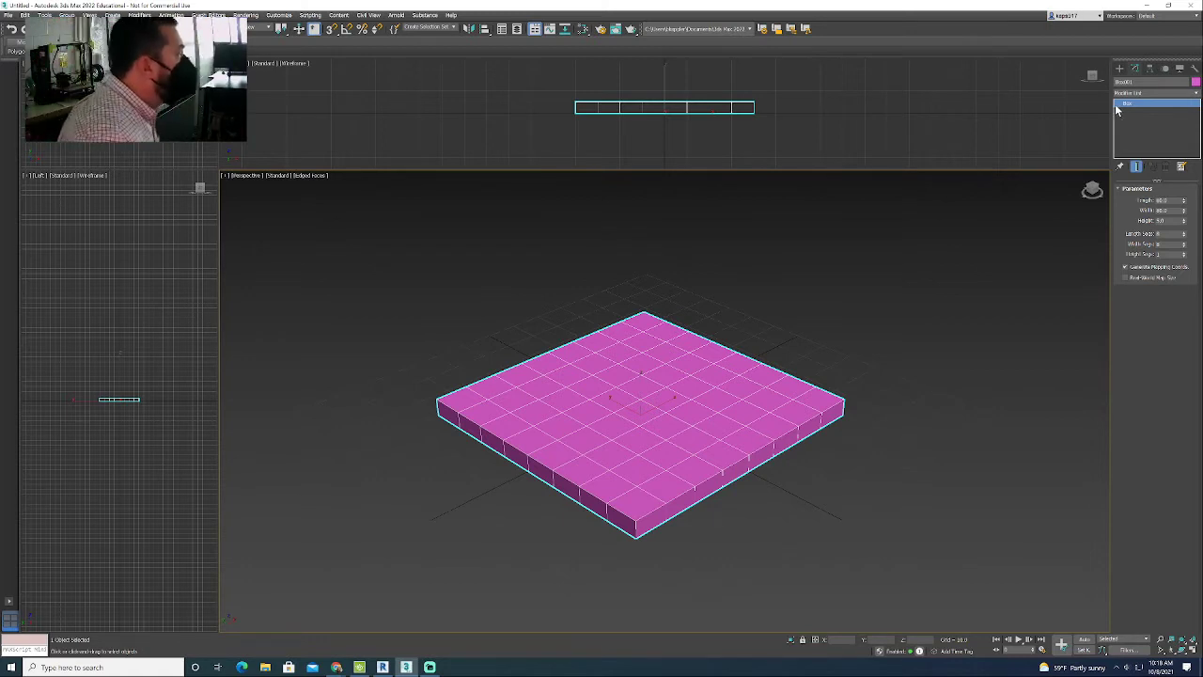
- Convert the pink chessboard box to an Editable Poly
left_click(1118, 70)
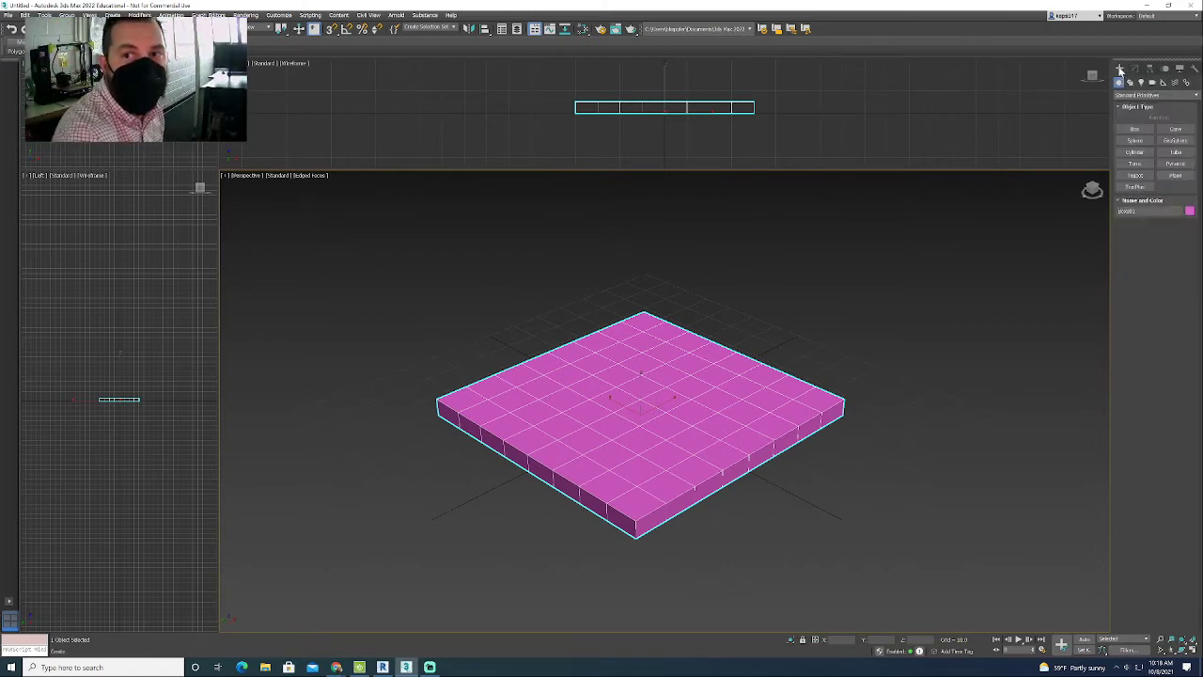
left_click(1135, 69)
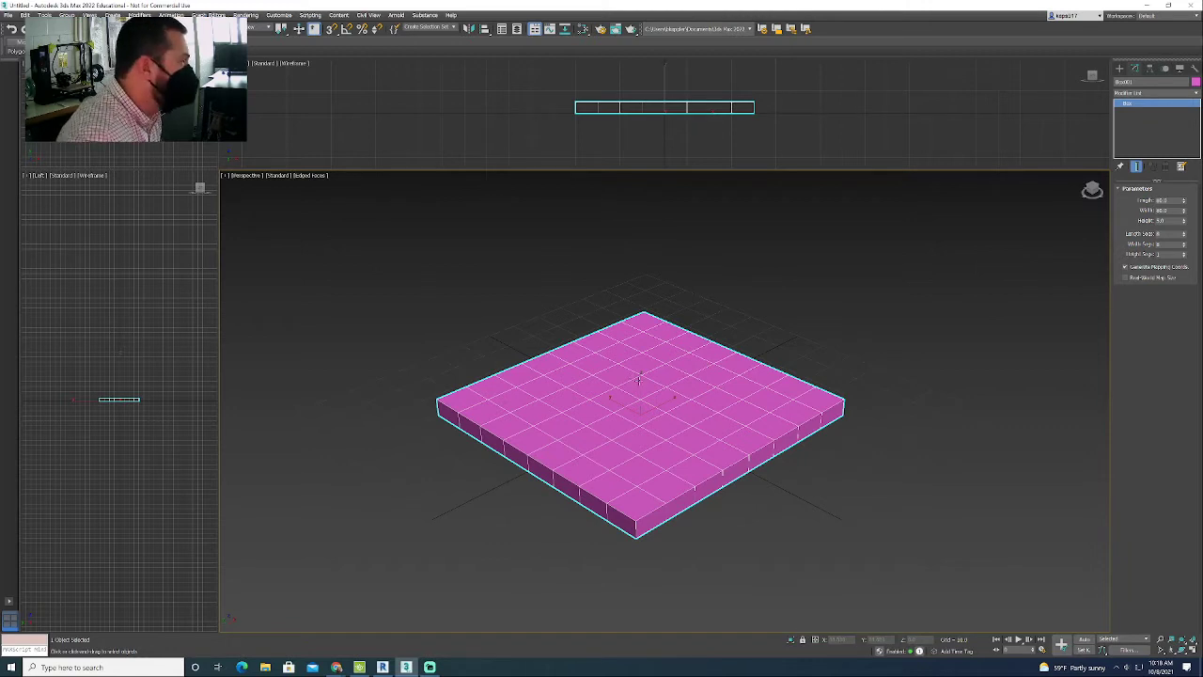
left_click(765, 324)
left_click(658, 404)
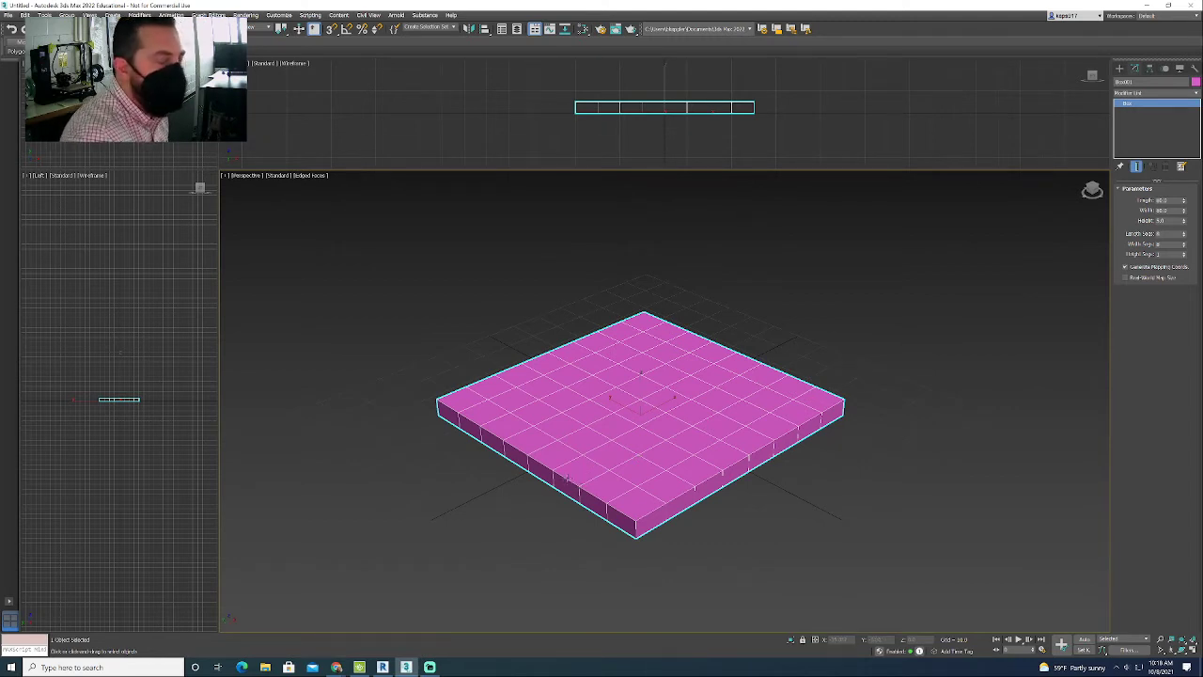
right_click(617, 461)
mouse_move(692, 553)
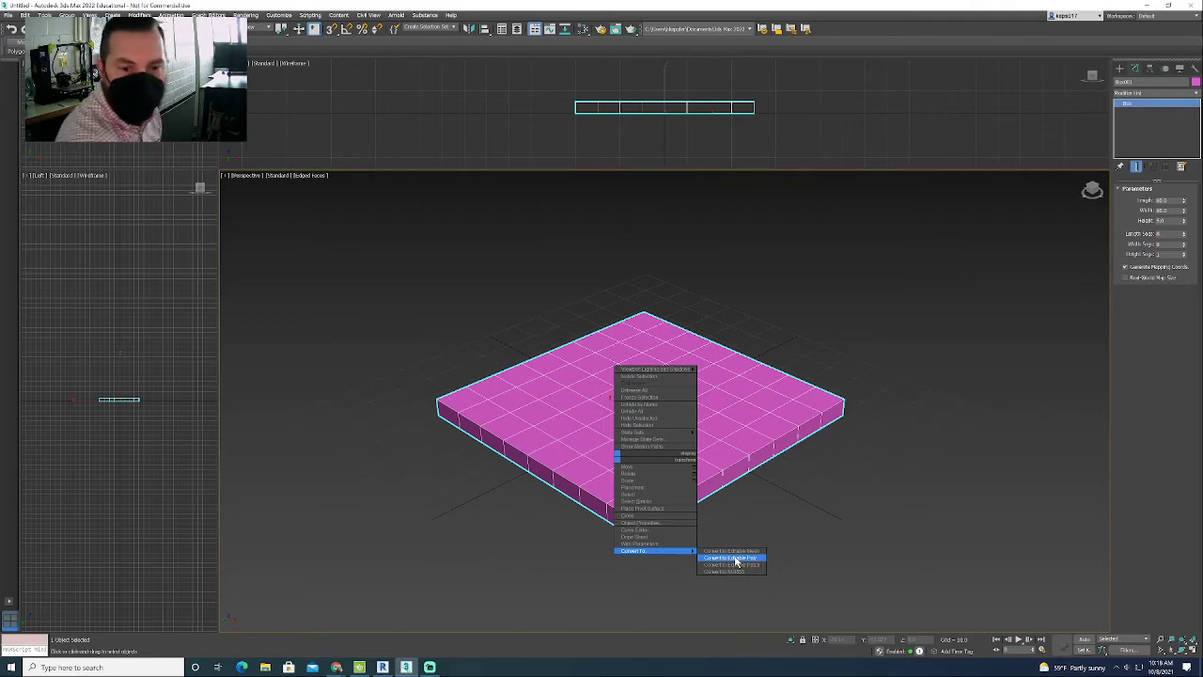
left_click(736, 558)
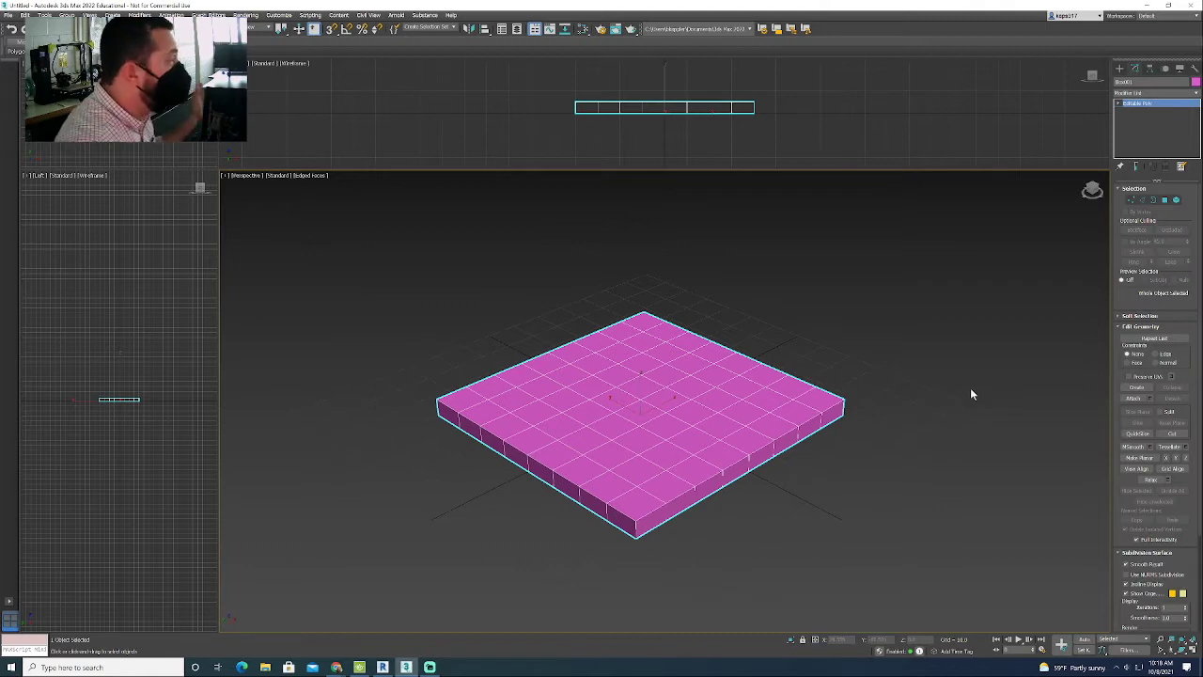
- Try raising the top vertex at the board's nearest corner in Vertex mode, and undo the move
left_click(1131, 200)
scroll(655, 531, "up", 5)
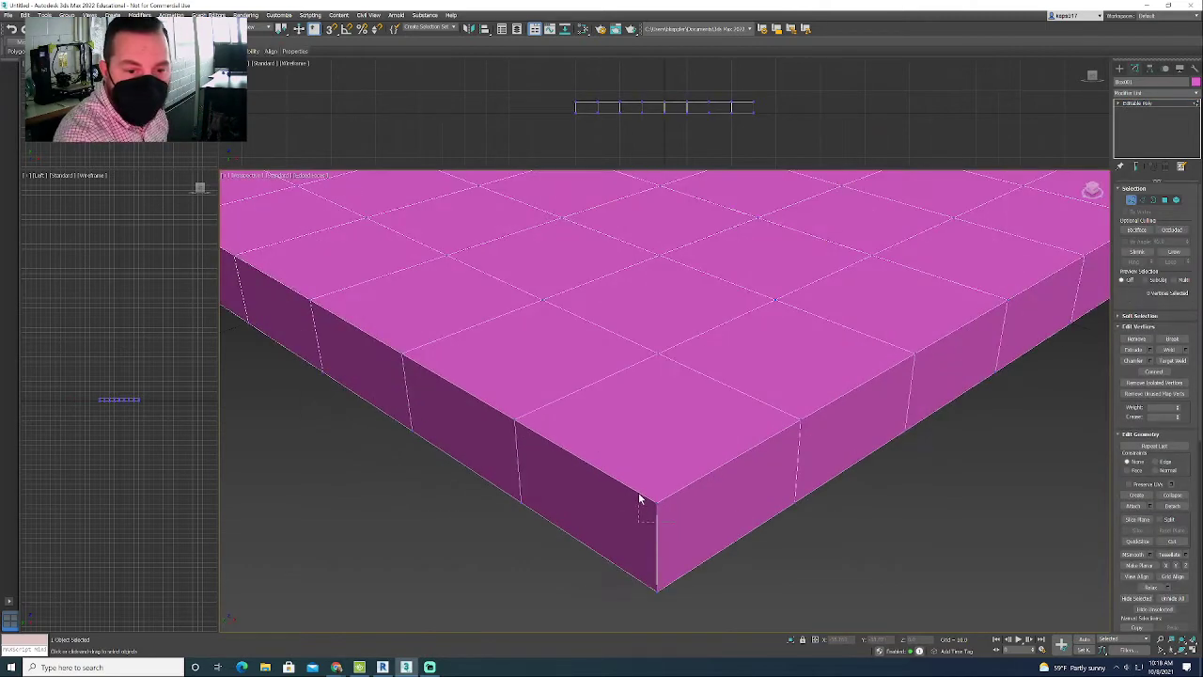
scroll(695, 521, "down", 5)
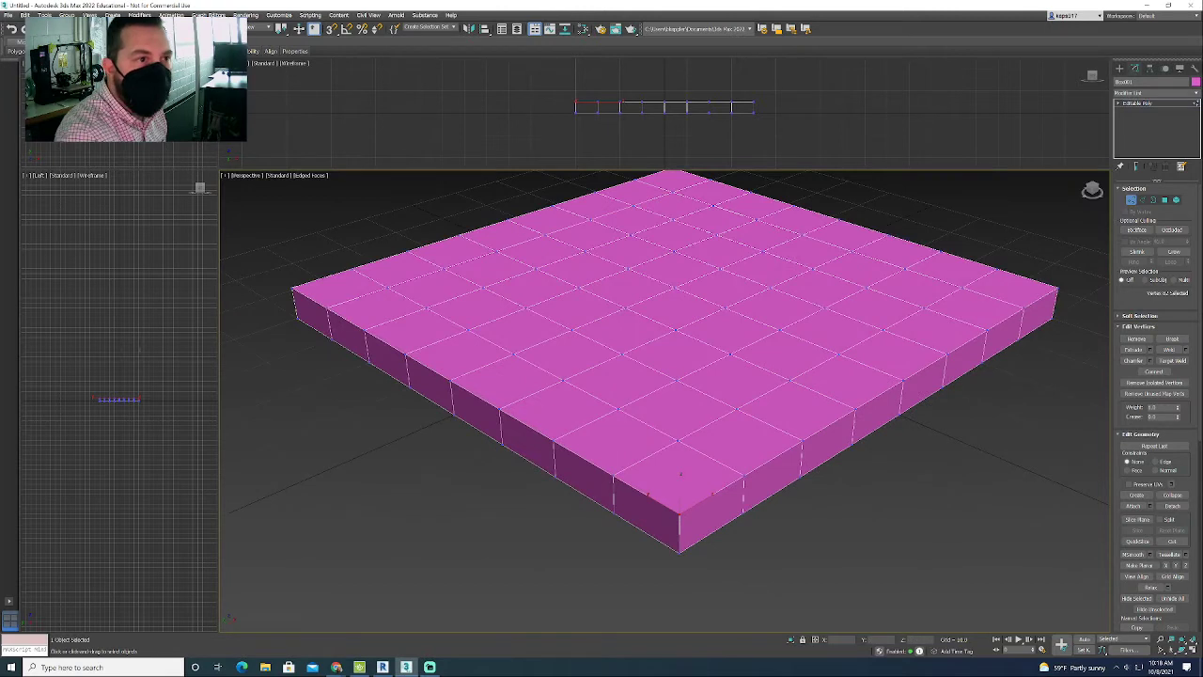
key("w")
left_click_drag(679, 488, 678, 453)
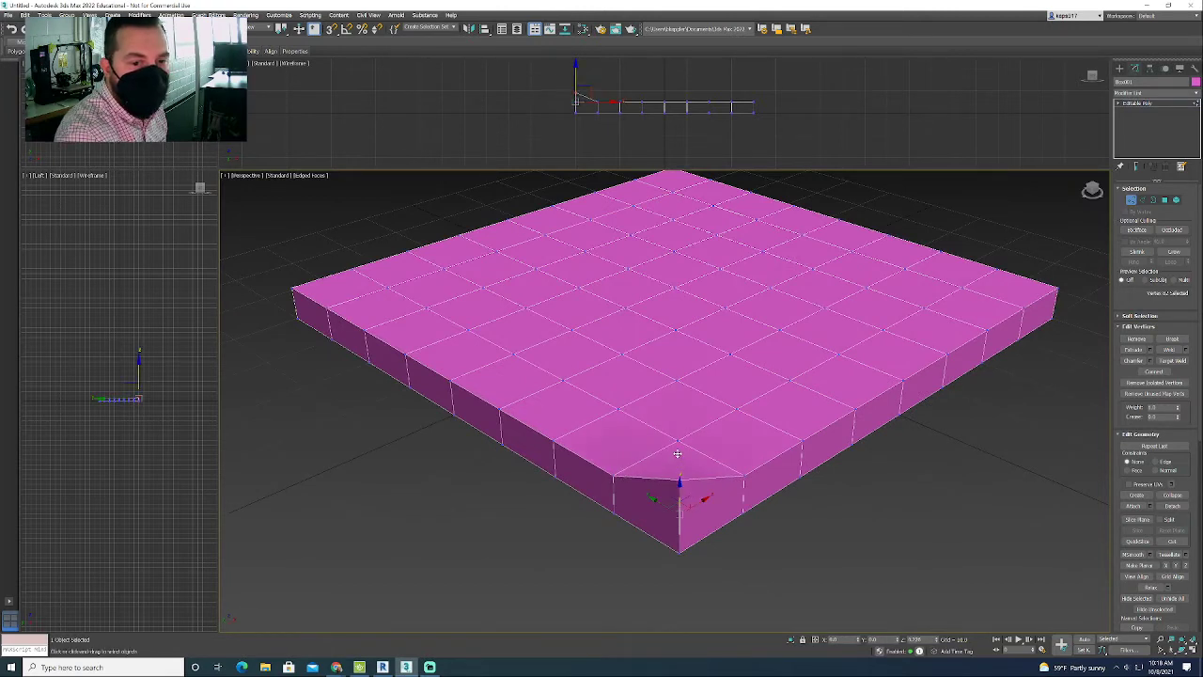
key("ctrl+z")
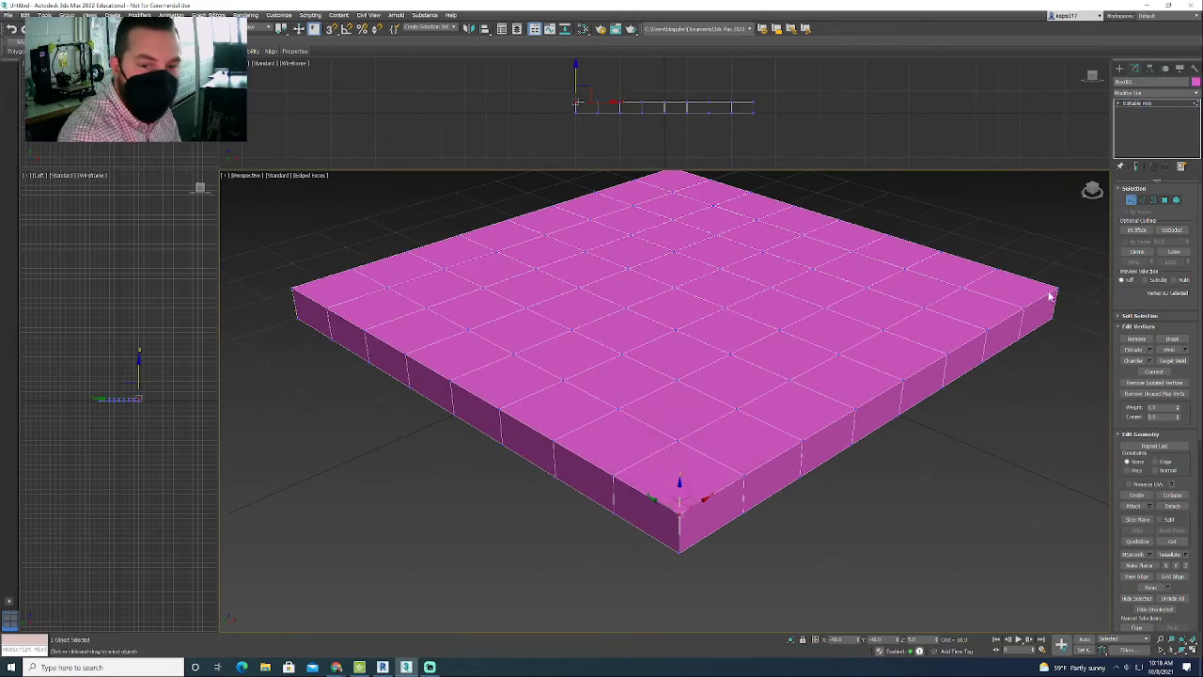
- Try raising the top edge segment beside the board's nearest corner in Edge mode, and undo the move
left_click(1142, 200)
left_click(705, 500)
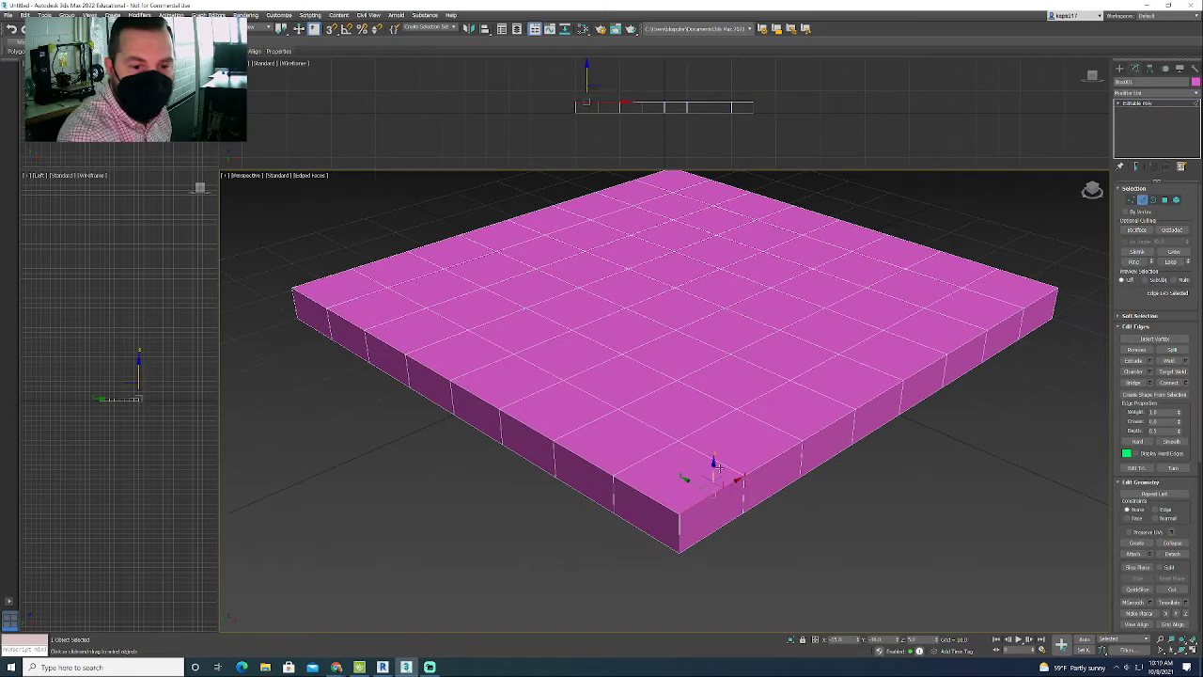
left_click_drag(714, 467, 714, 438)
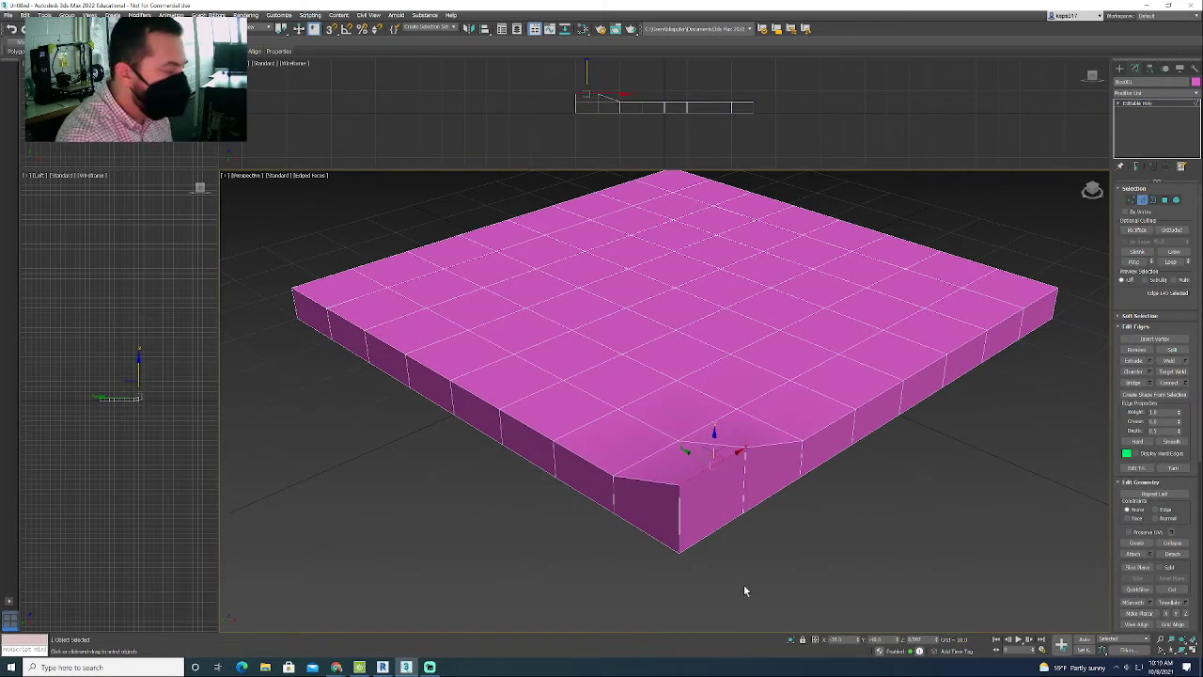
key("ctrl+z")
- Try raising three alternate squares along the board's front-right edge in Polygon mode, undo the move and return to object level
left_click(1165, 199)
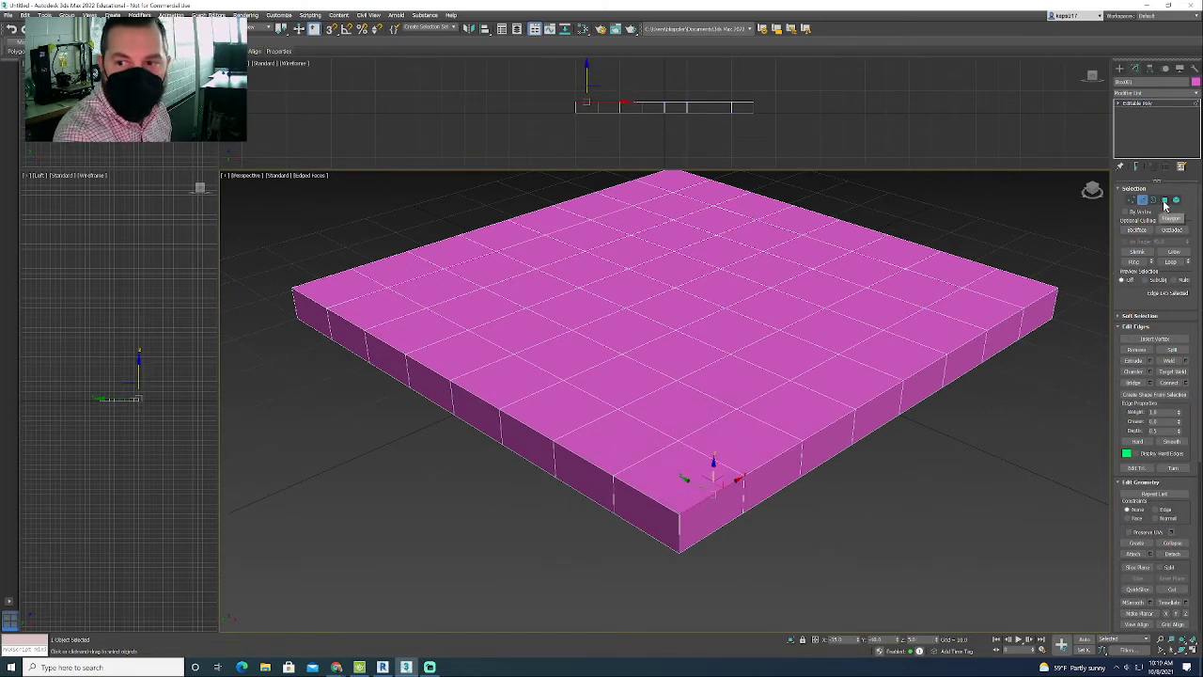
left_click(713, 459)
left_click(794, 410, "ctrl")
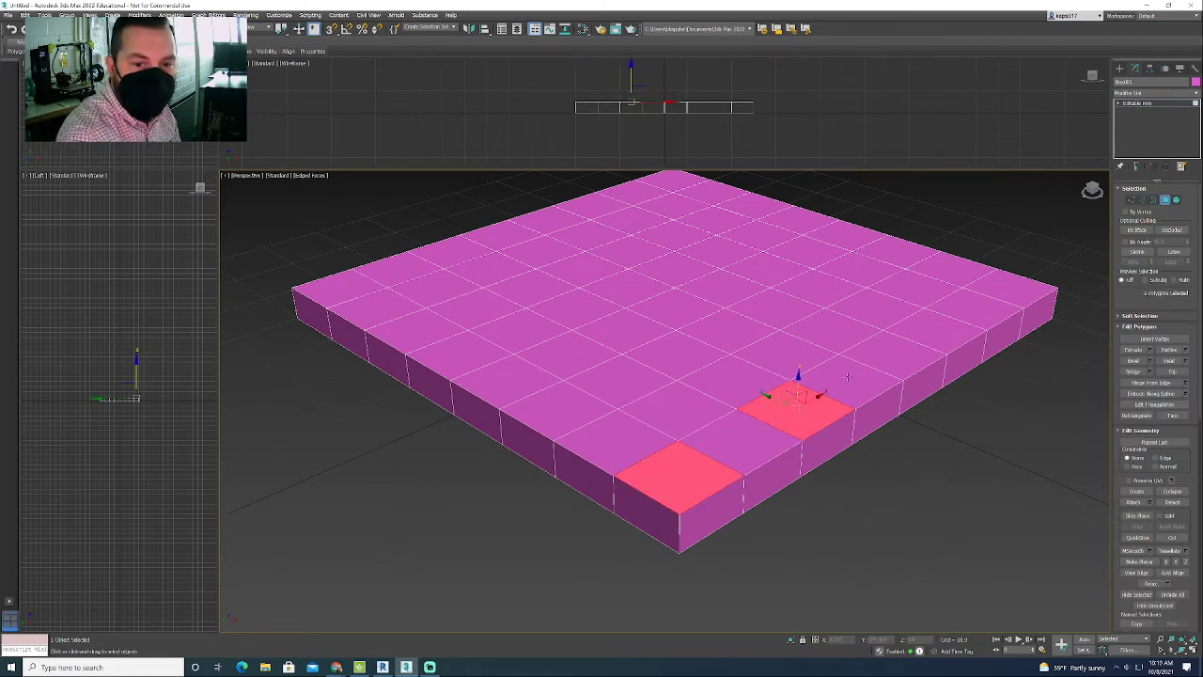
left_click(903, 354, "ctrl")
mouse_move(798, 386)
left_mouse_down()
mouse_move(800, 349)
mouse_move(812, 365)
left_mouse_up()
key("e")
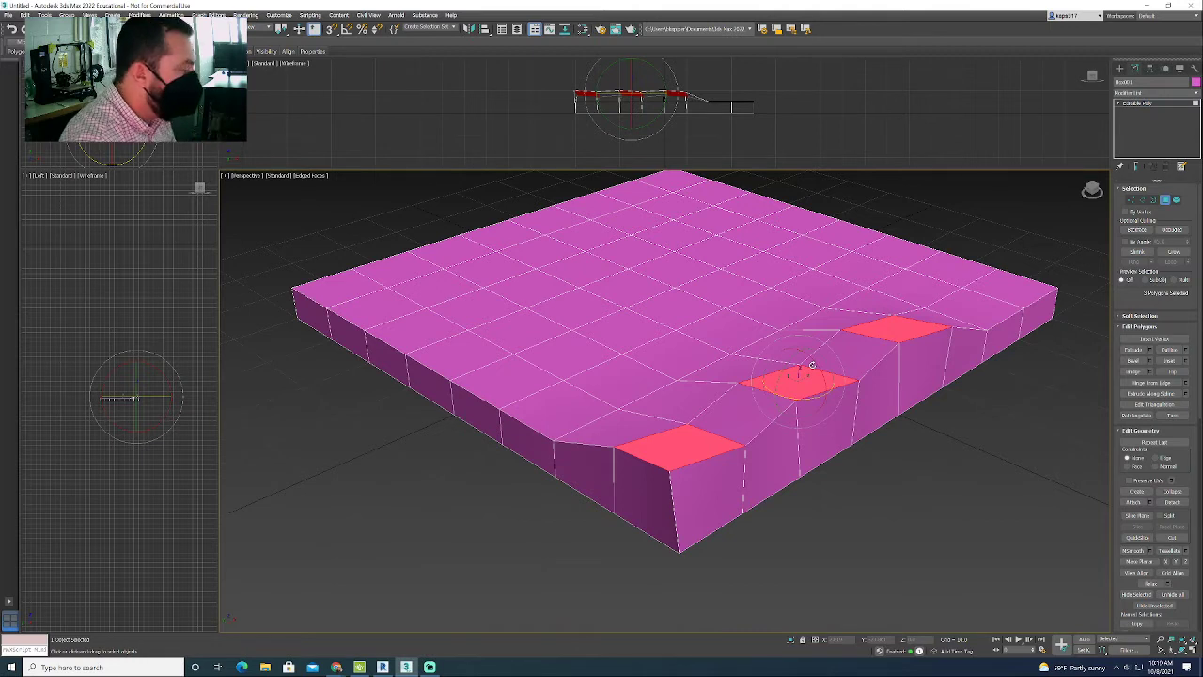
key("ctrl+z")
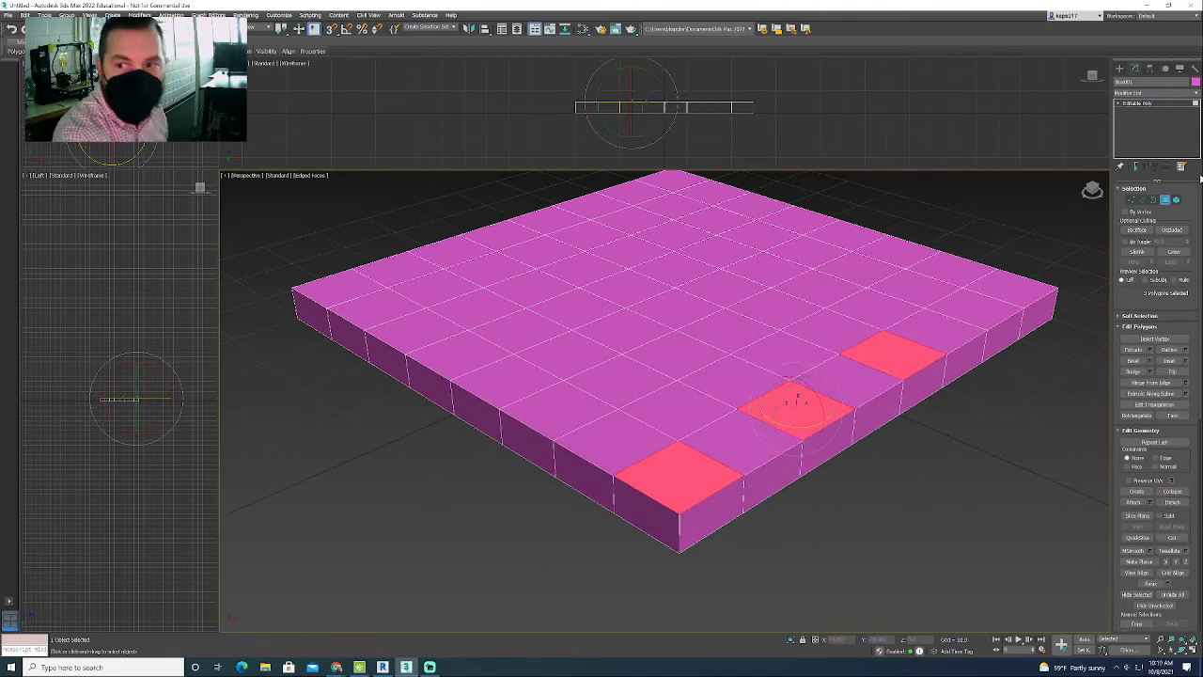
left_click(1131, 199)
left_click(1136, 103)
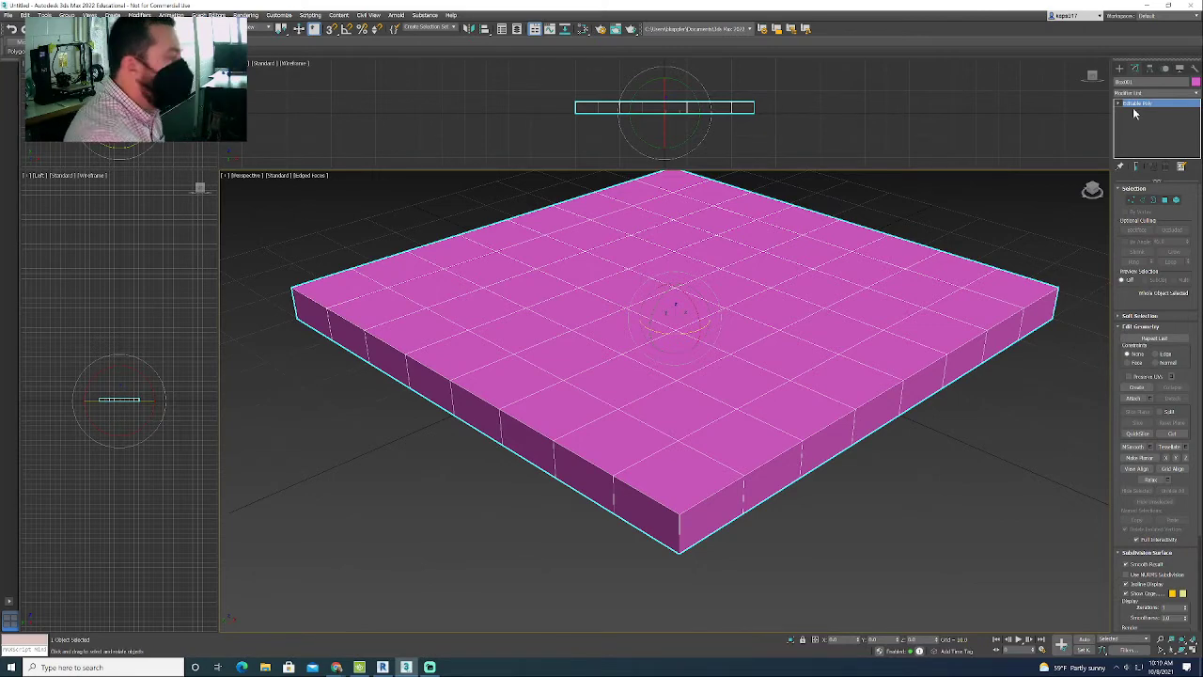
- Create a small box about 26 by 30 by 11 units on the ground to the right of the board
scroll(841, 212, "down", 5)
middle_click_drag(879, 235, 739, 330)
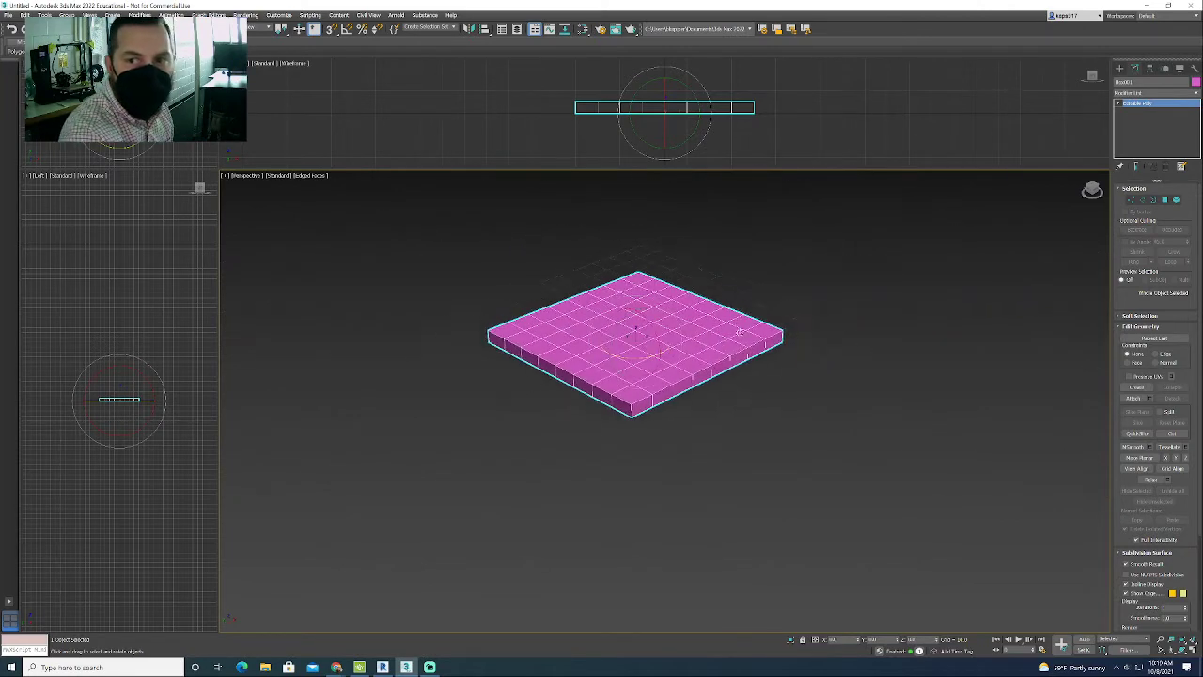
left_click(1120, 68)
left_click(1135, 128)
left_click_drag(921, 368, 914, 319)
left_click(916, 291)
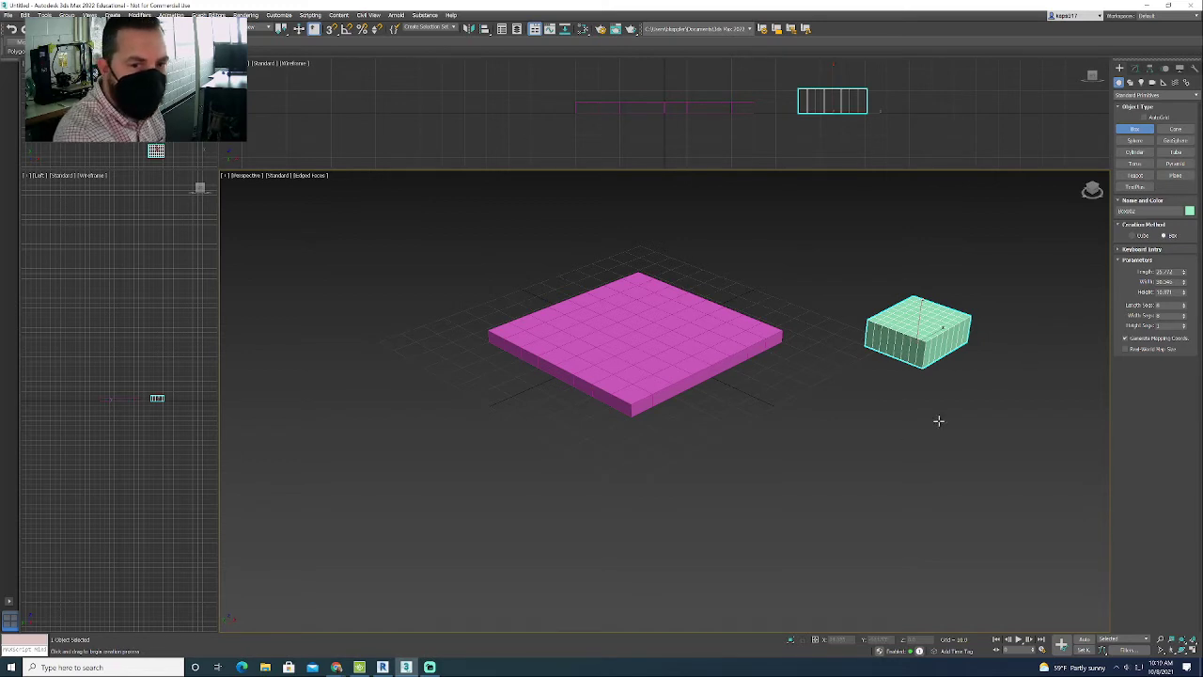
key("e")
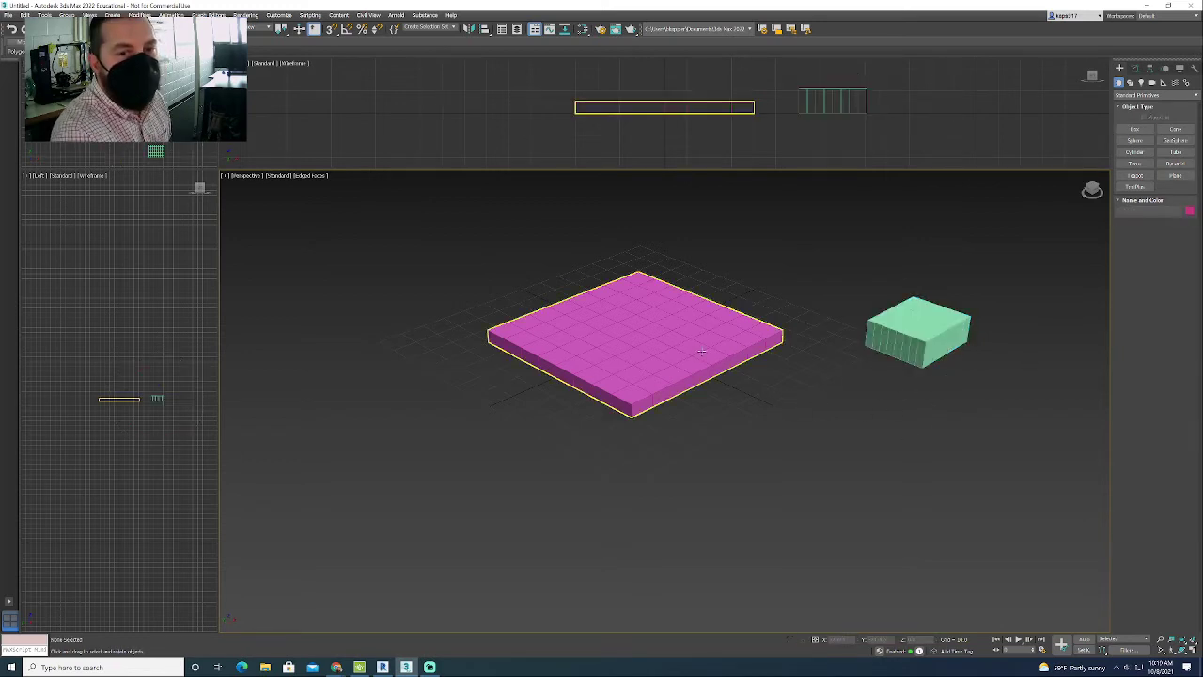
- Select the board and widen the command panel to show its Editable Poly rollouts in two columns
left_click(703, 349)
left_click(1138, 70)
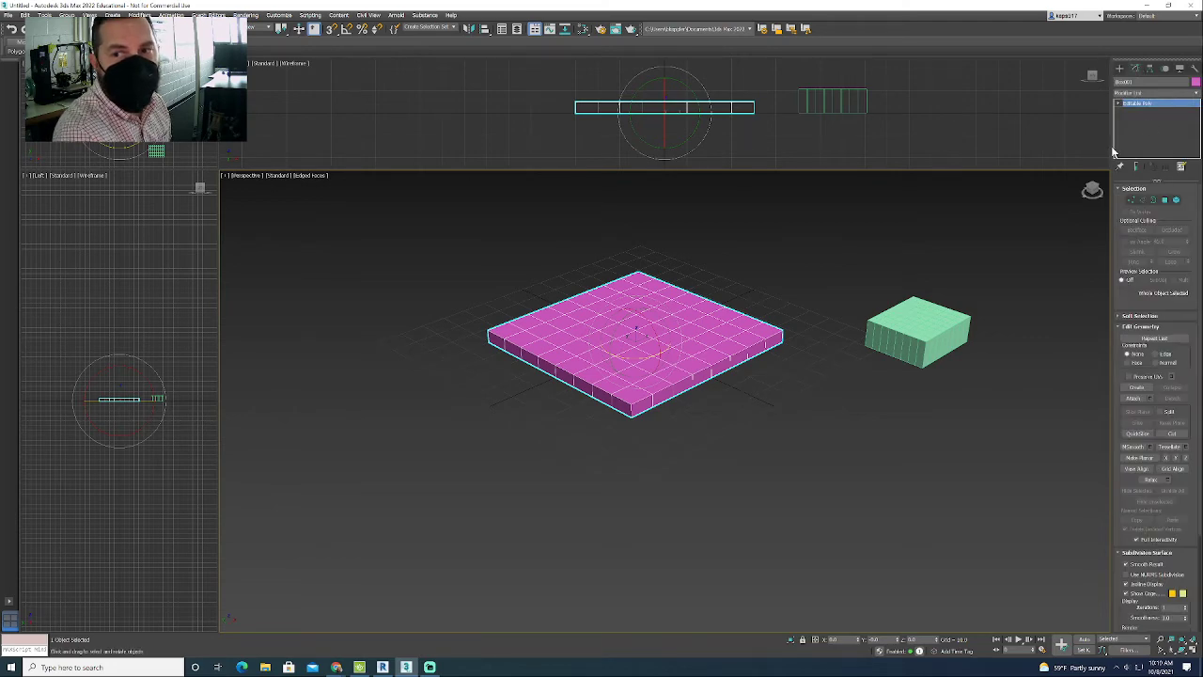
left_click_drag(1110, 148, 993, 150)
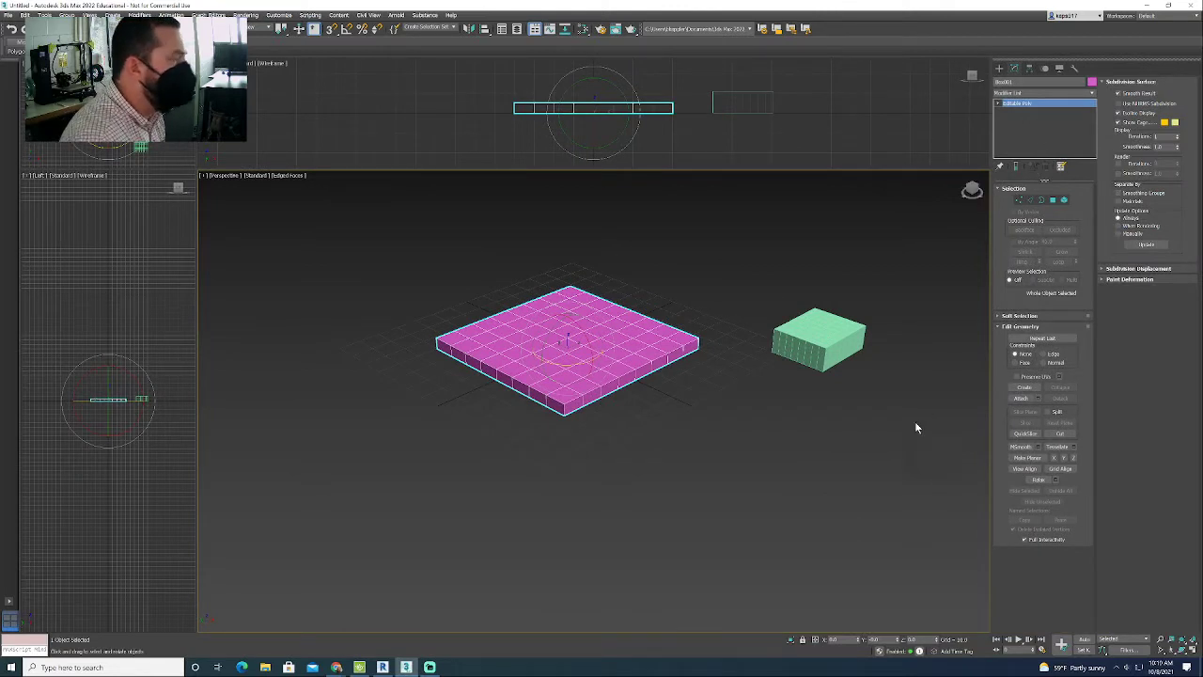
- Delete the small green box and reselect the board
left_click_drag(917, 427, 773, 278)
key("Delete")
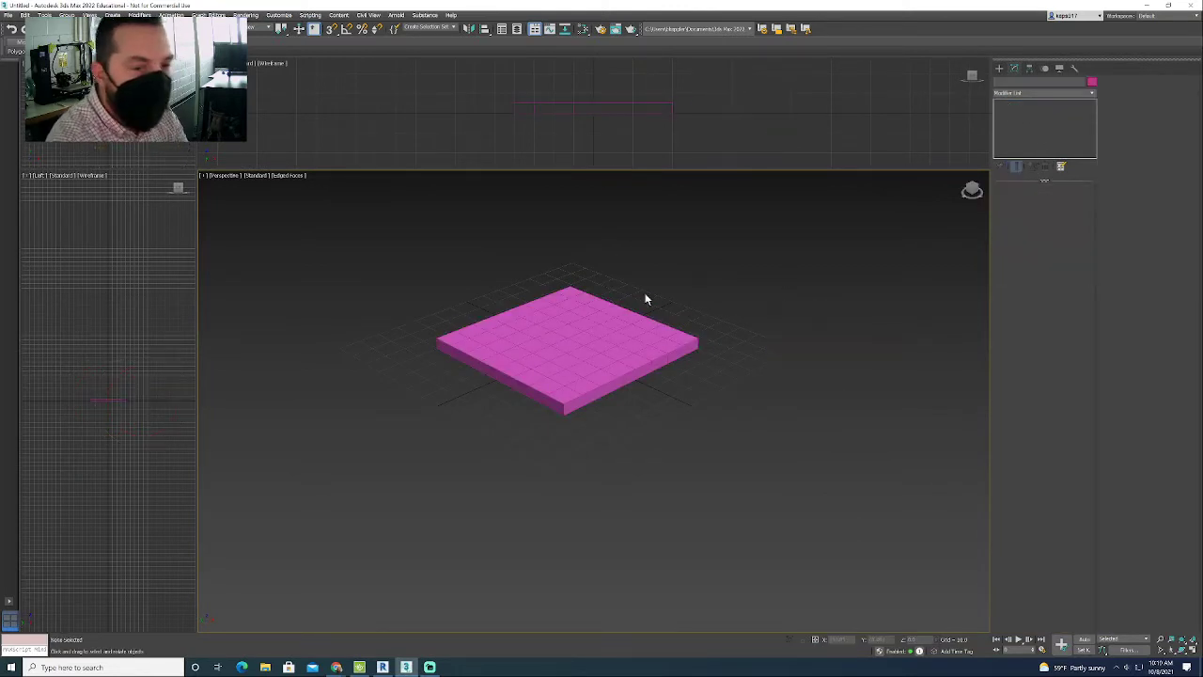
left_click(612, 351)
scroll(601, 366, "up", 6)
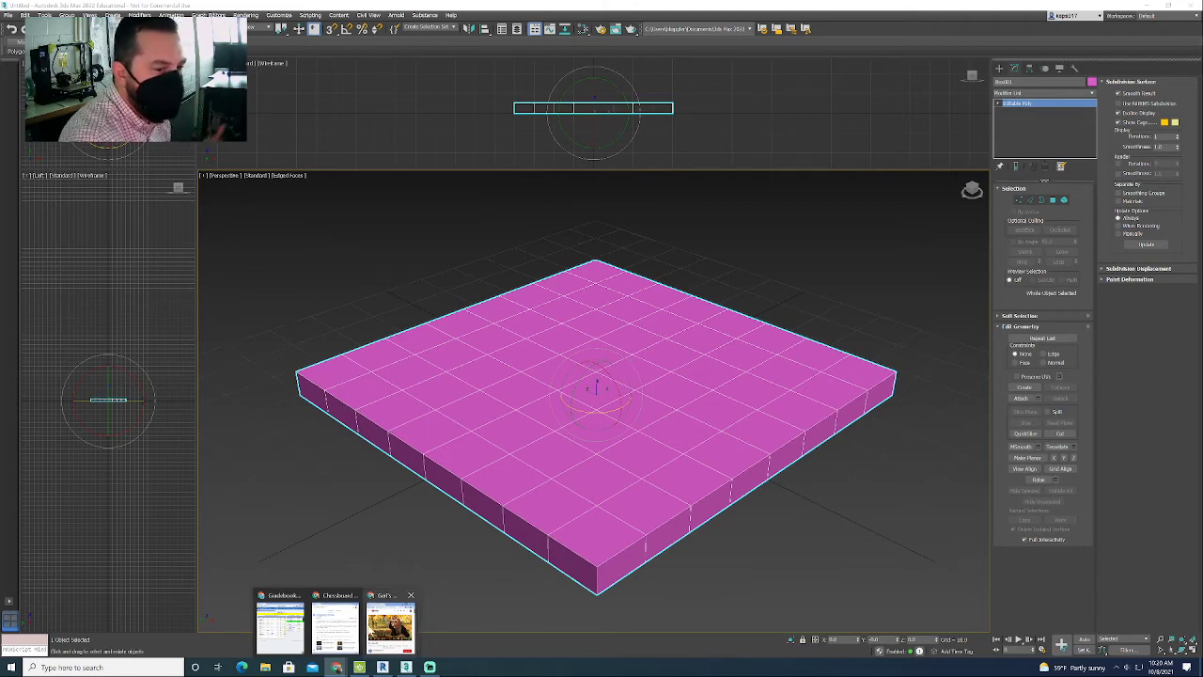
left_click(335, 625)
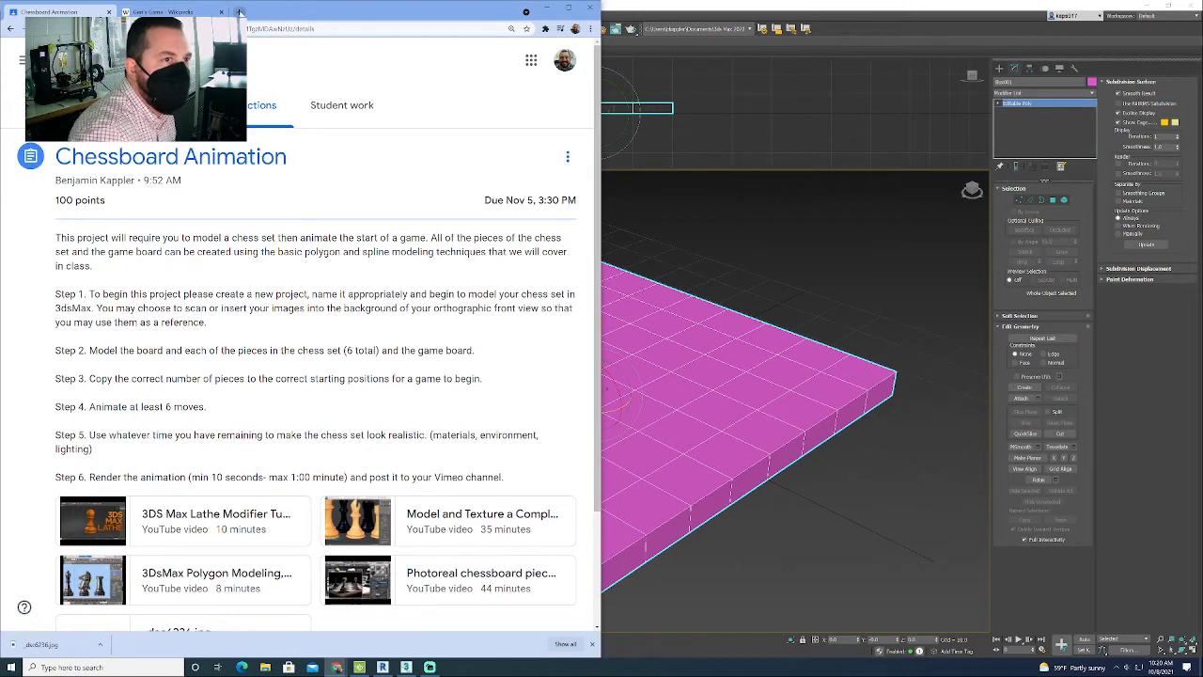
left_click(238, 12)
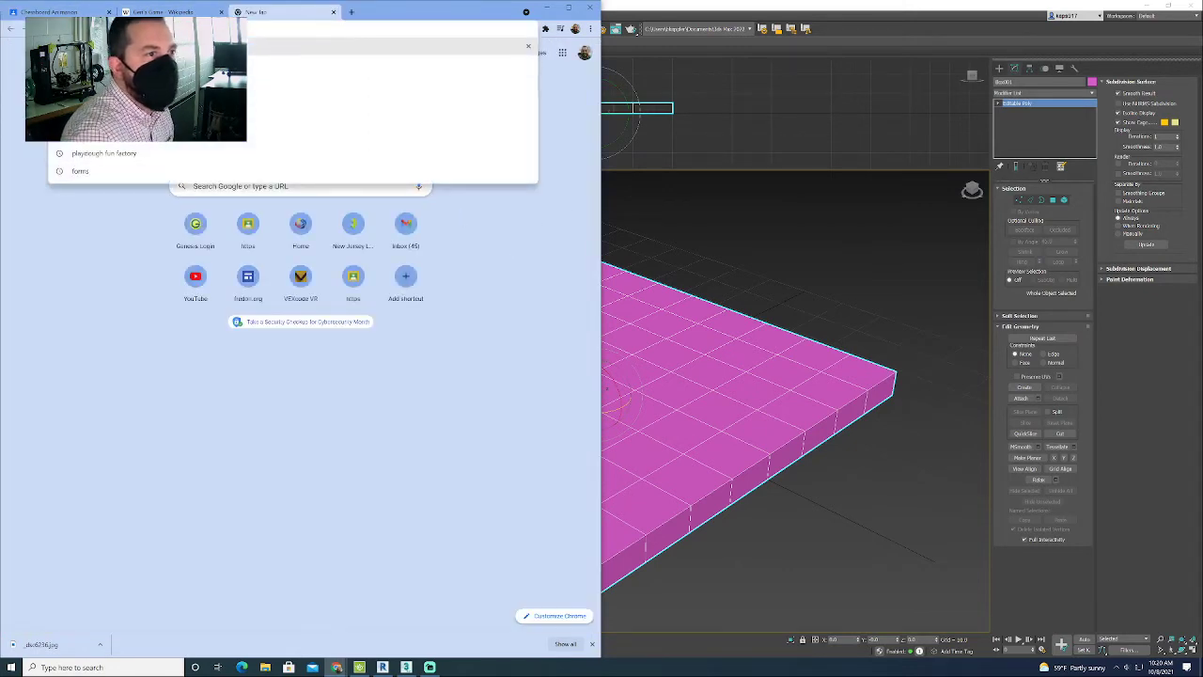
left_click(546, 8)
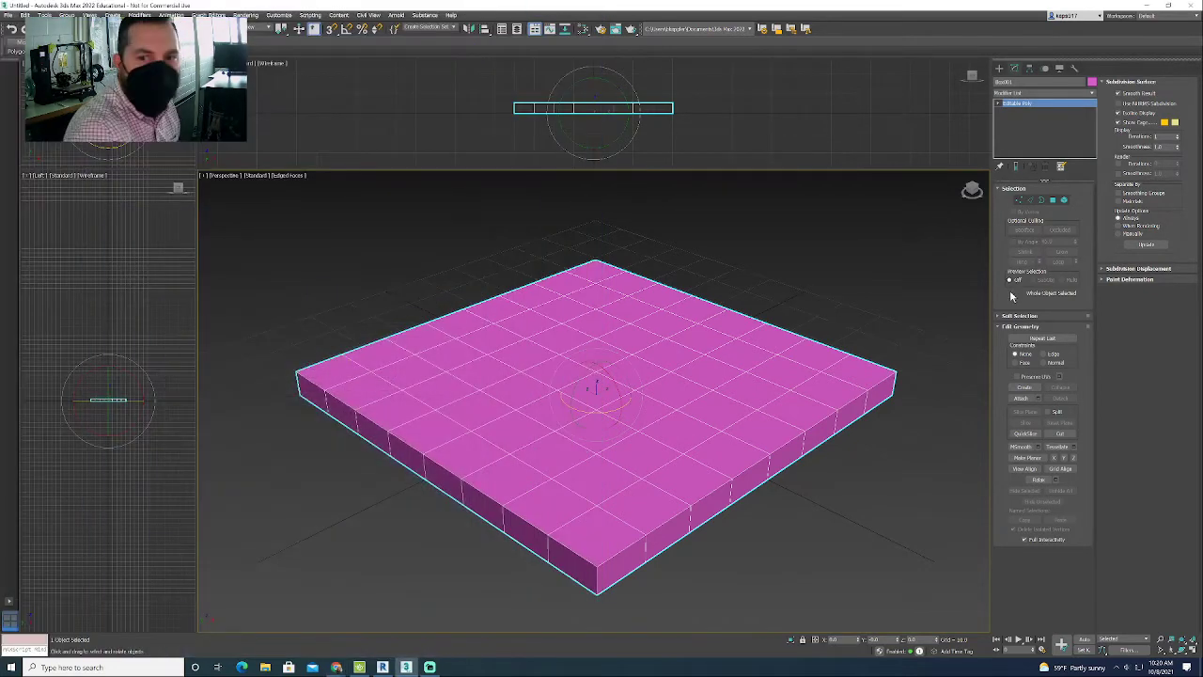
- In Polygon mode, select four alternate squares in the board's front-right edge row, starting with the nearest corner square
left_click(1053, 200)
left_click(644, 505)
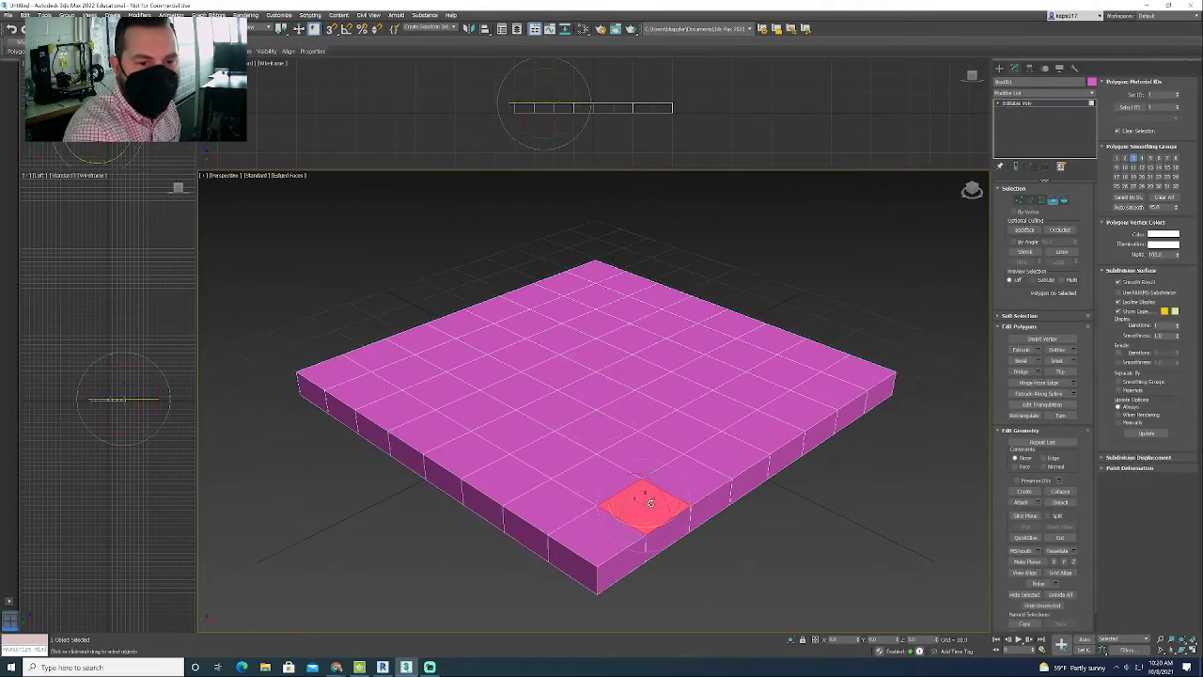
left_click(684, 484)
left_click(728, 455)
left_click(775, 432)
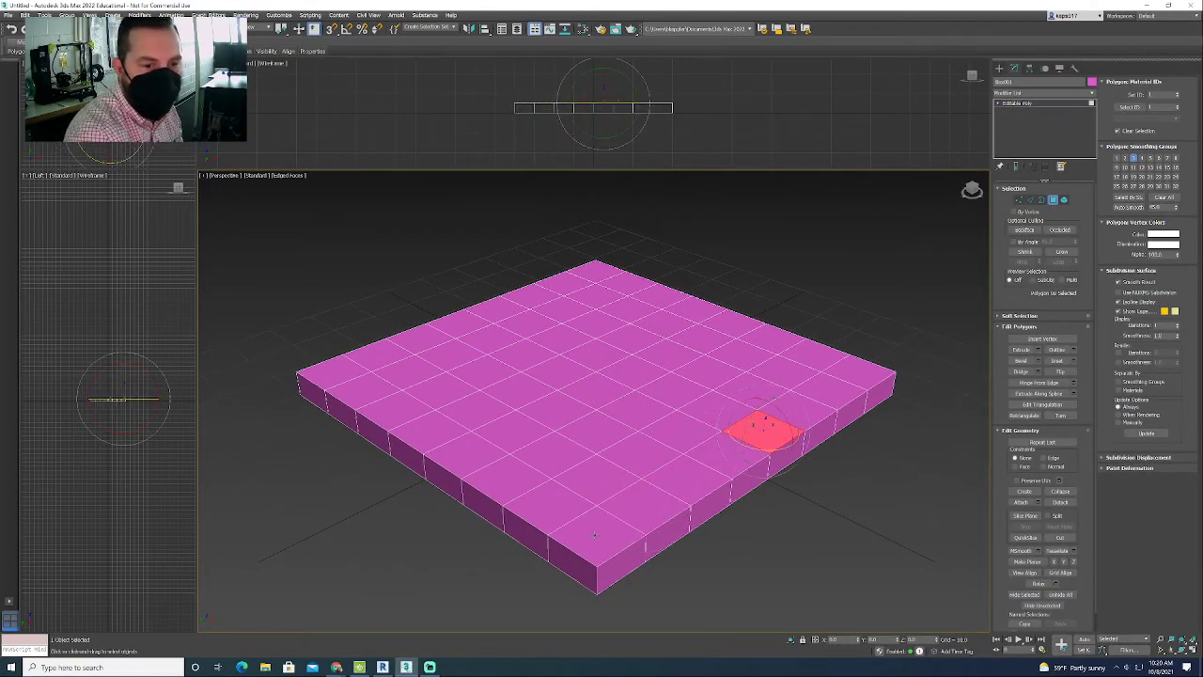
left_click(594, 534, "ctrl")
left_click(687, 481, "ctrl")
left_click(824, 387, "ctrl")
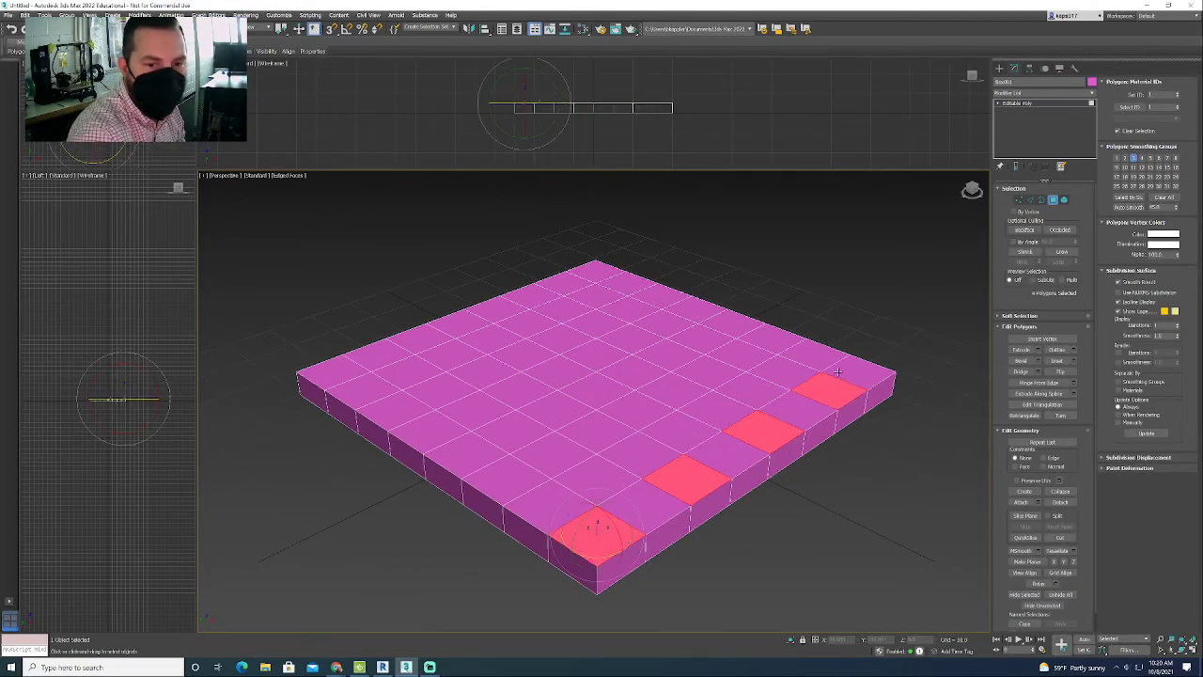
- Add the four alternating squares of the second row to the polygon selection to continue the checkered pattern
left_click(816, 354, "ctrl")
left_click(752, 391, "ctrl")
left_click(680, 431, "ctrl")
left_click(613, 469, "ctrl")
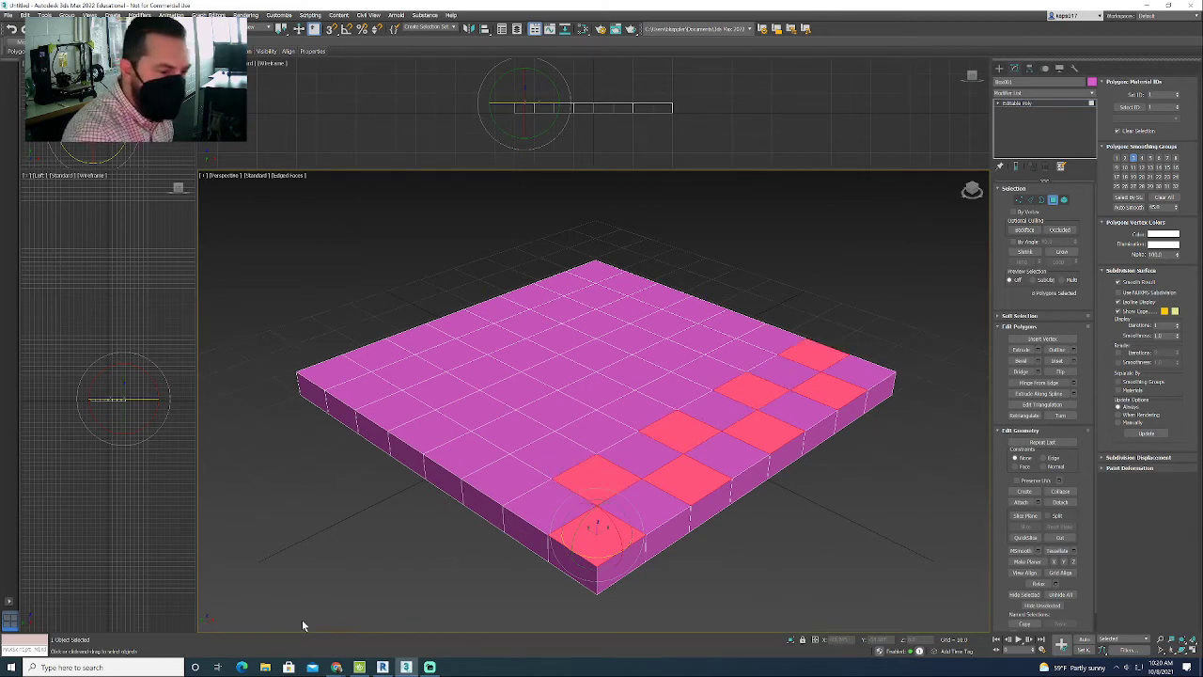
- Switch to Chrome and search Google for "paint by number" in a new tab
mouse_move(336, 666)
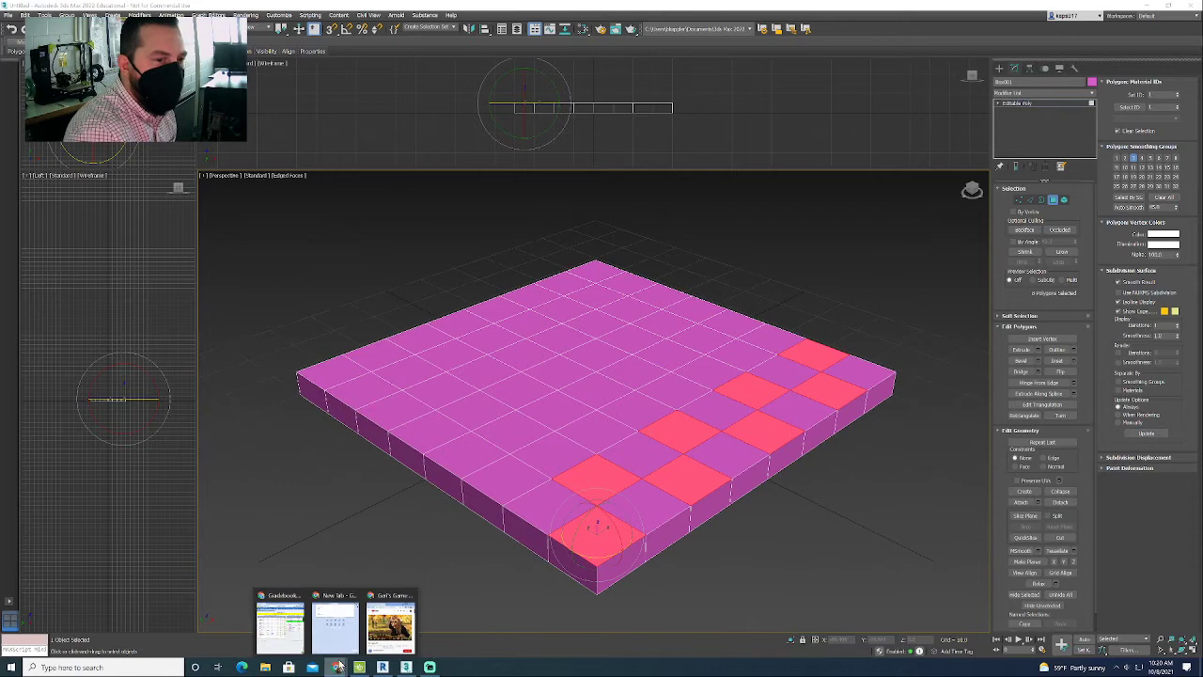
left_click(379, 628)
left_click_drag(395, 254, 539, 0)
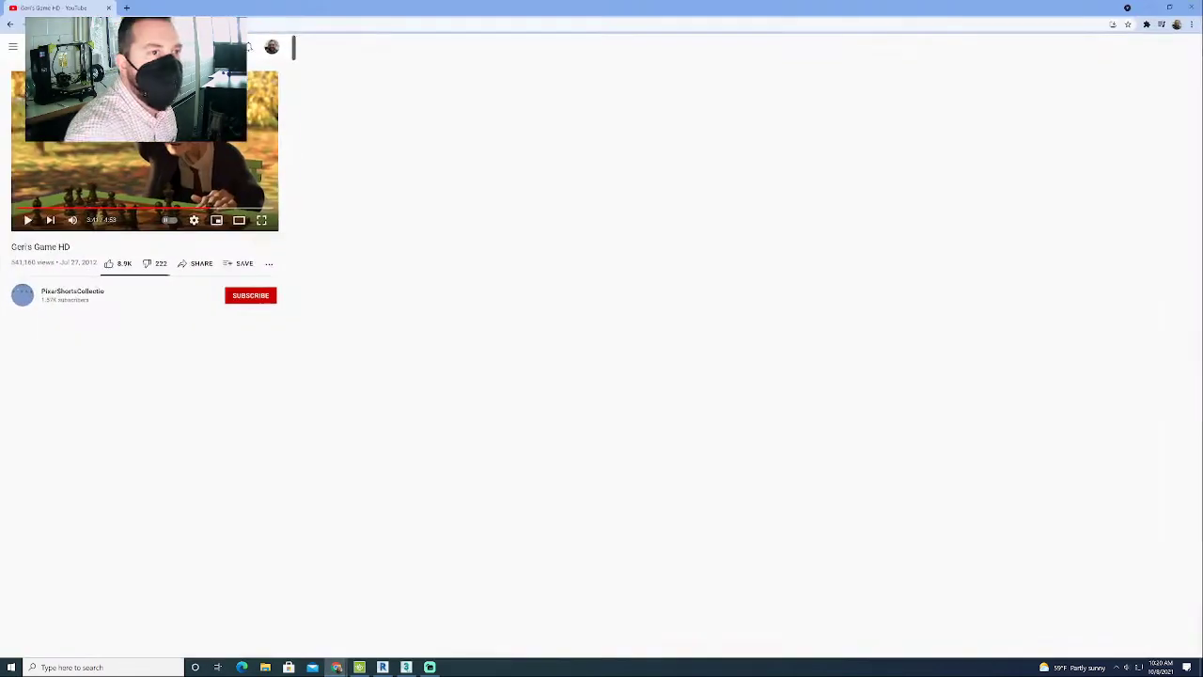
key("ctrl+t")
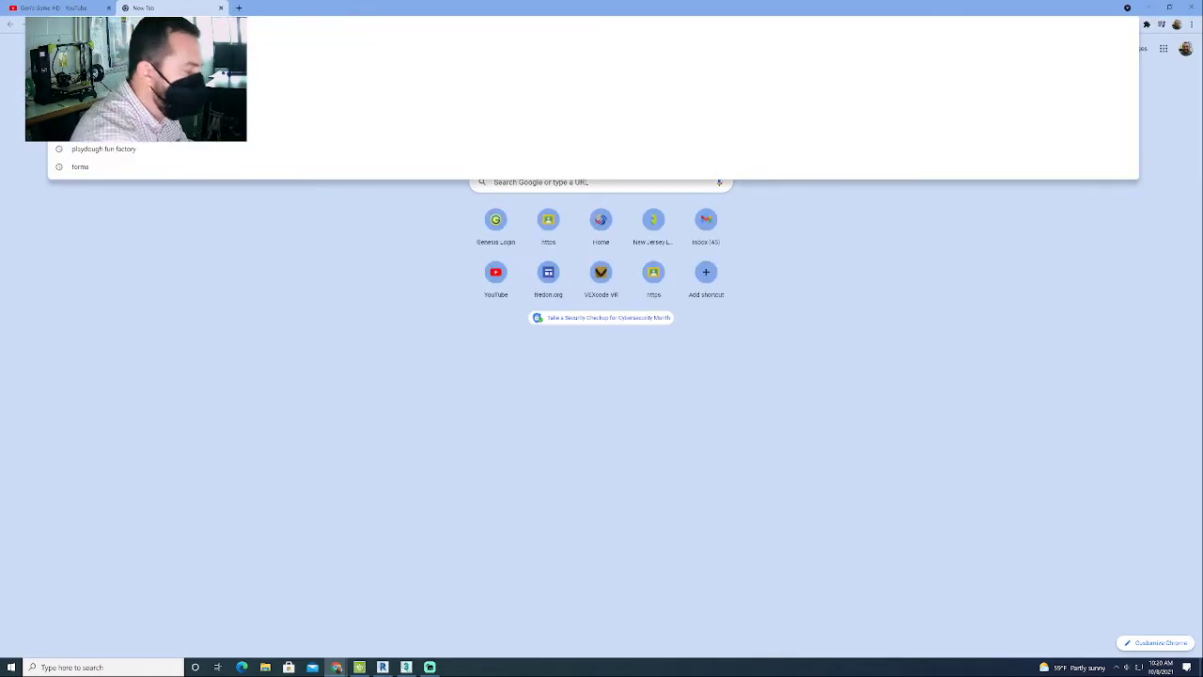
type("paint by")
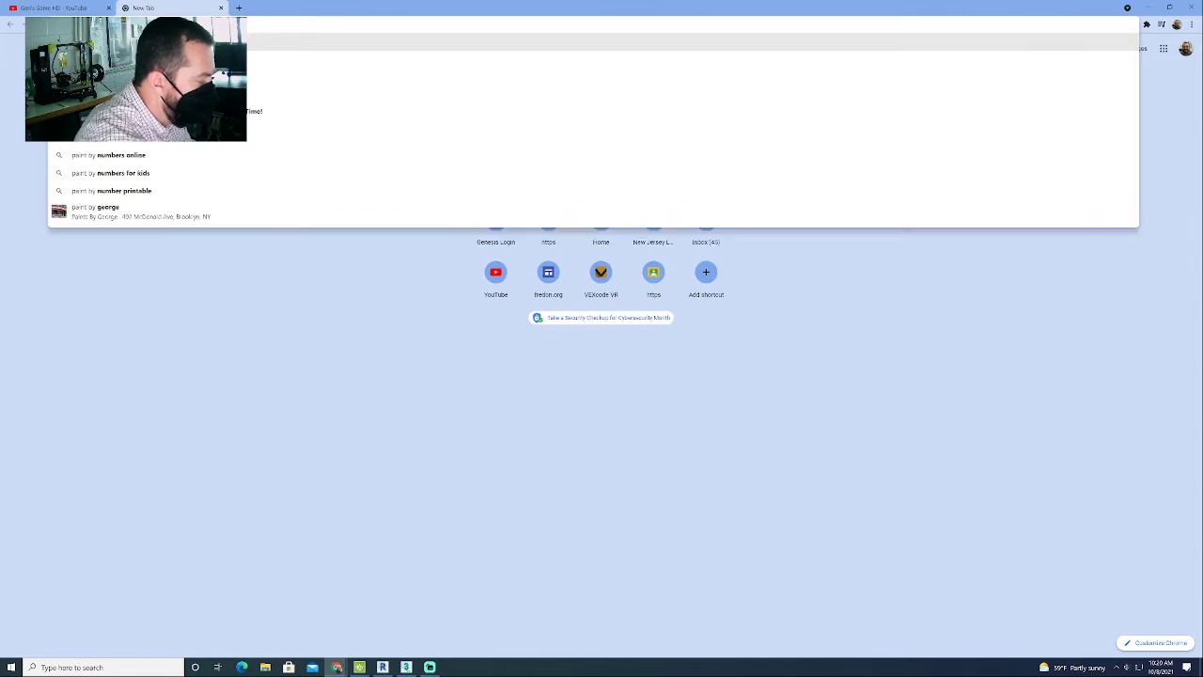
type(" number")
key("Return")
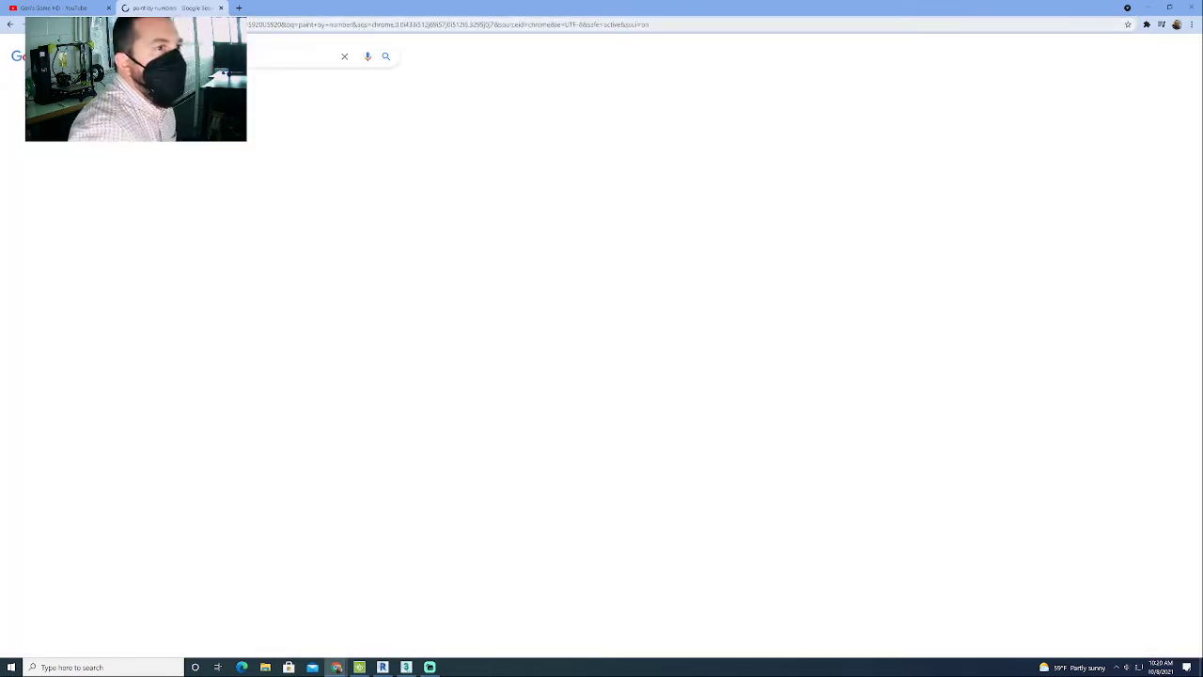
- Open the image results for the paint-by-number search and preview a printable landscape template with its numbered color key
left_click(173, 80)
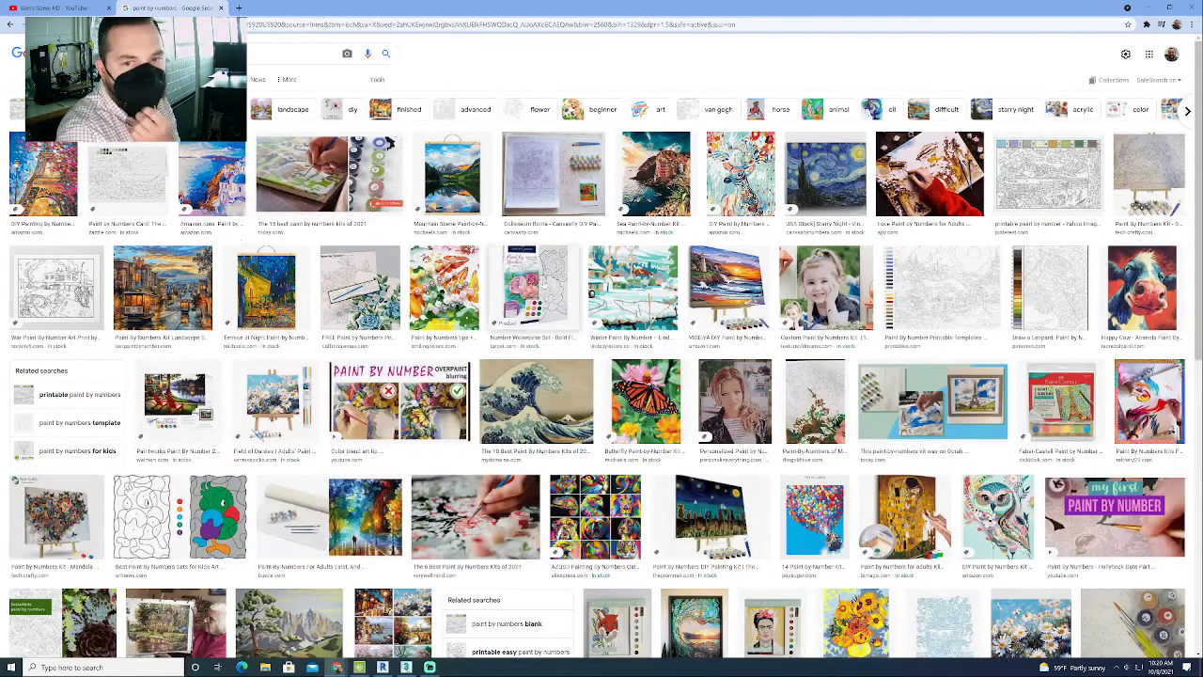
left_click(1042, 184)
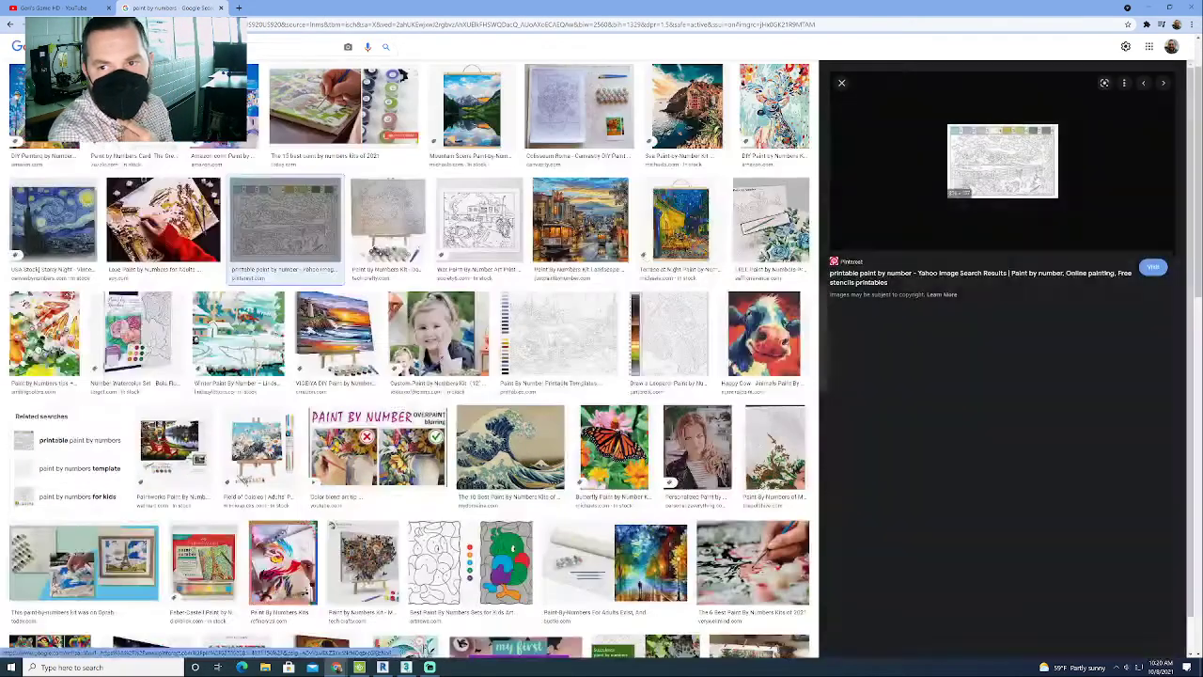
left_click(996, 391)
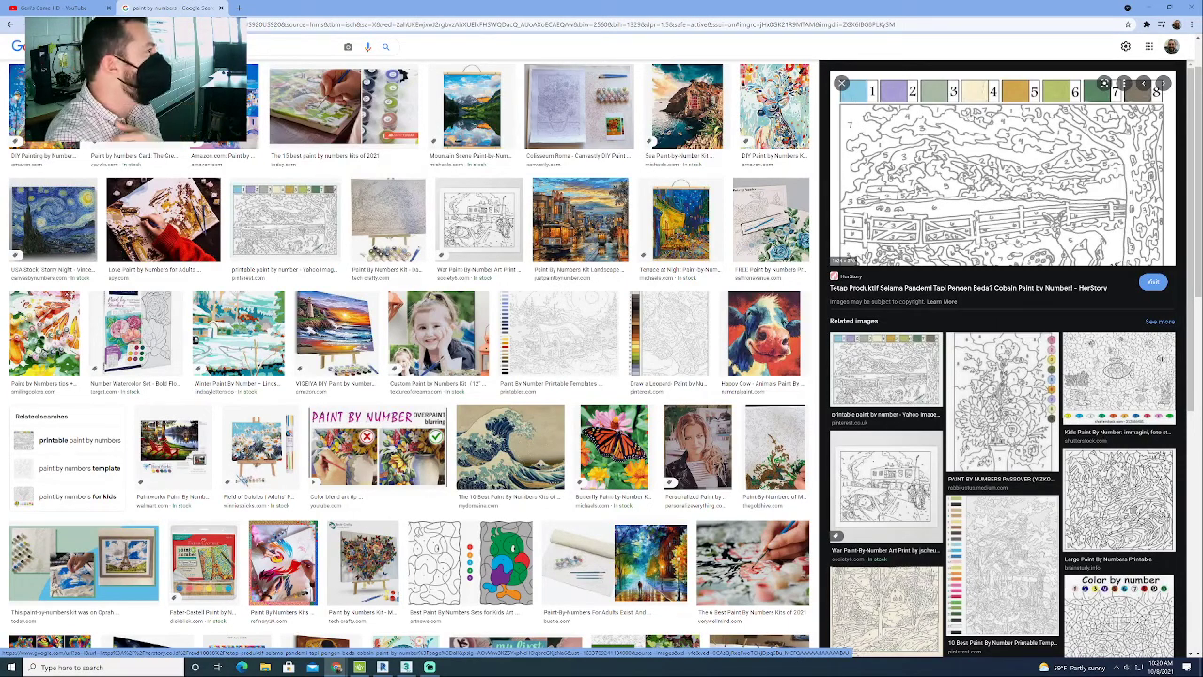
- Switch back to 3ds Max and undo the earlier edits back to the state before the board's Editable Poly conversion
left_click(403, 669)
left_click(776, 281)
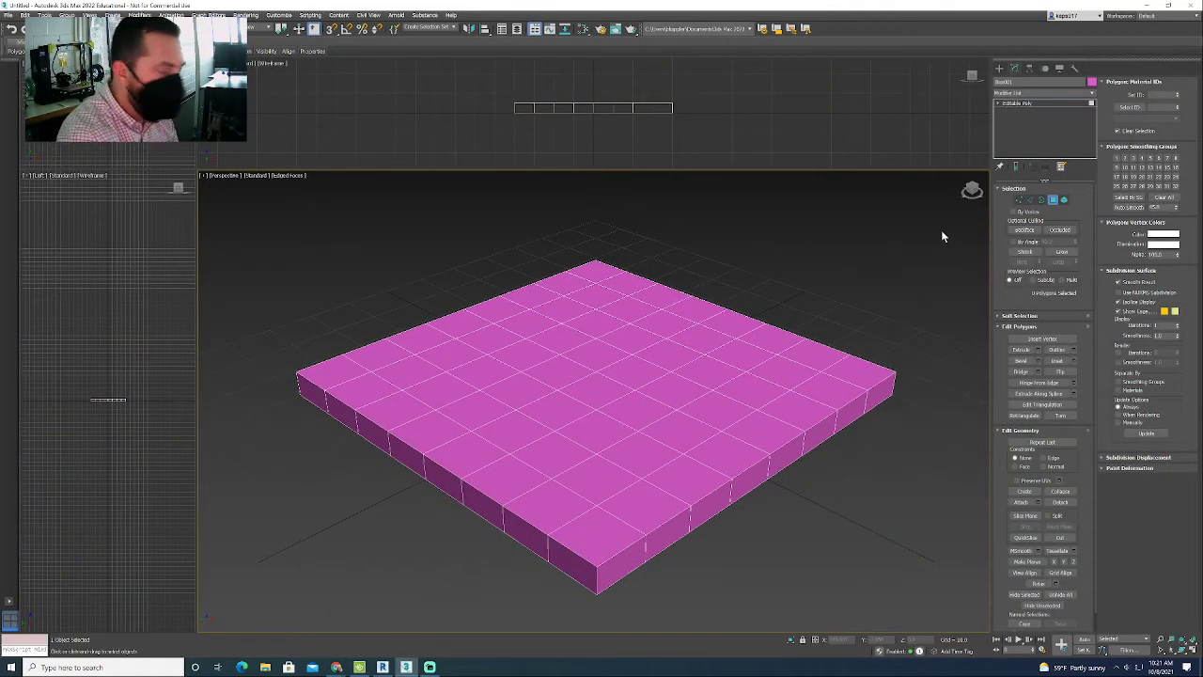
key("ctrl+z")
key("ctrl+z")
key("ctrl+z")
key("ctrl+z")
key("ctrl+z")
key("ctrl+z")
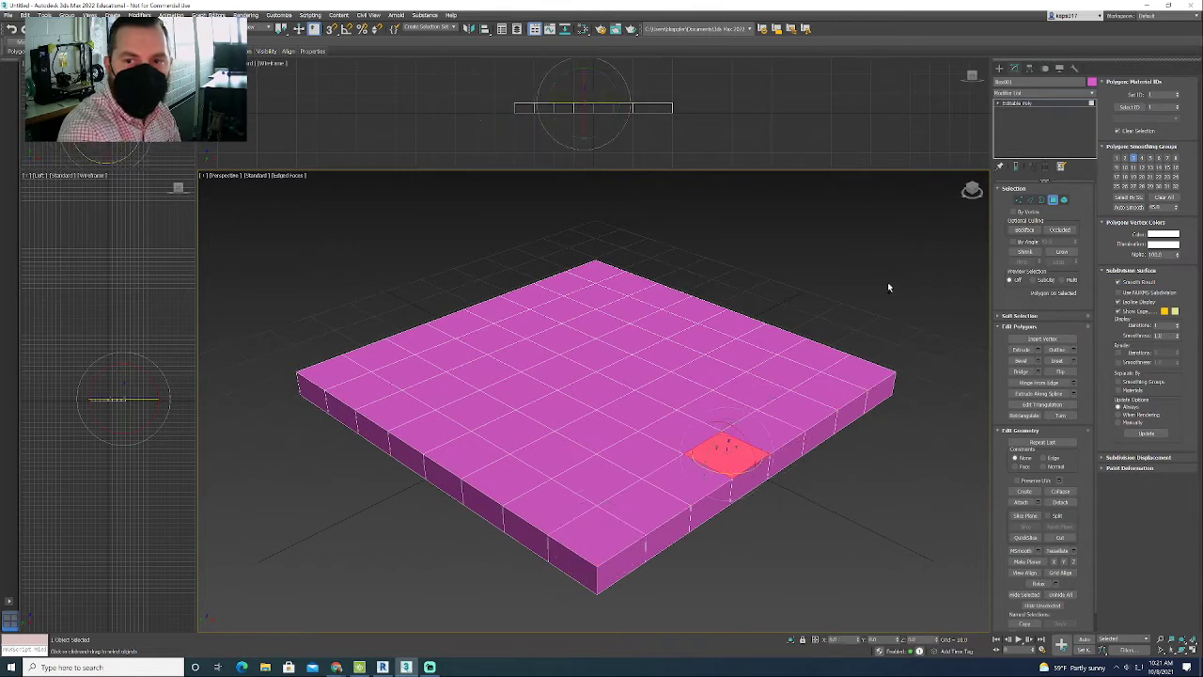
key("ctrl+z")
key("ctrl+y")
key("ctrl+z")
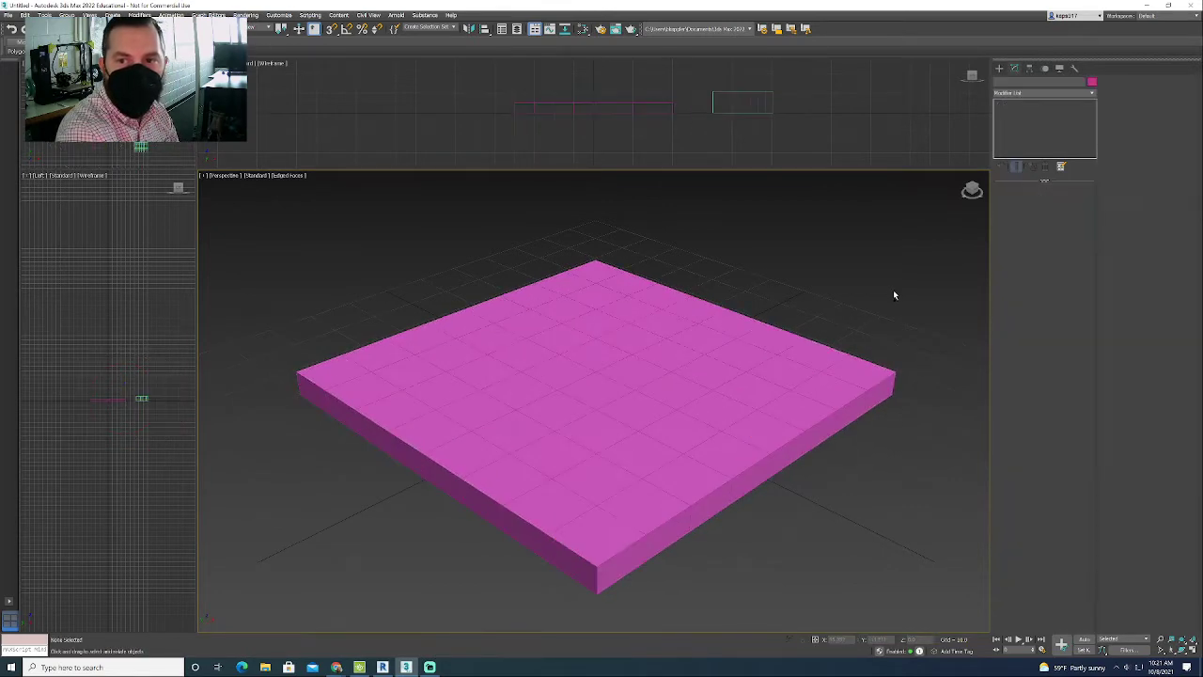
key("ctrl+z")
key("ctrl+y")
key("ctrl+y")
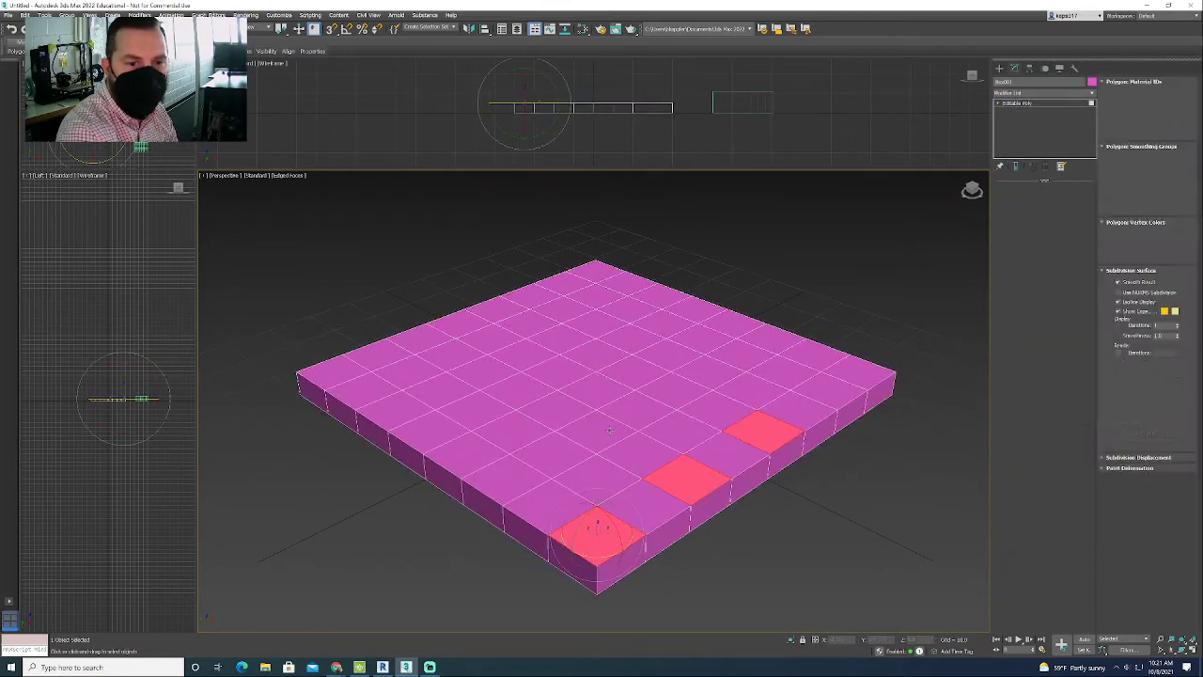
key("ctrl+z")
key("ctrl+z")
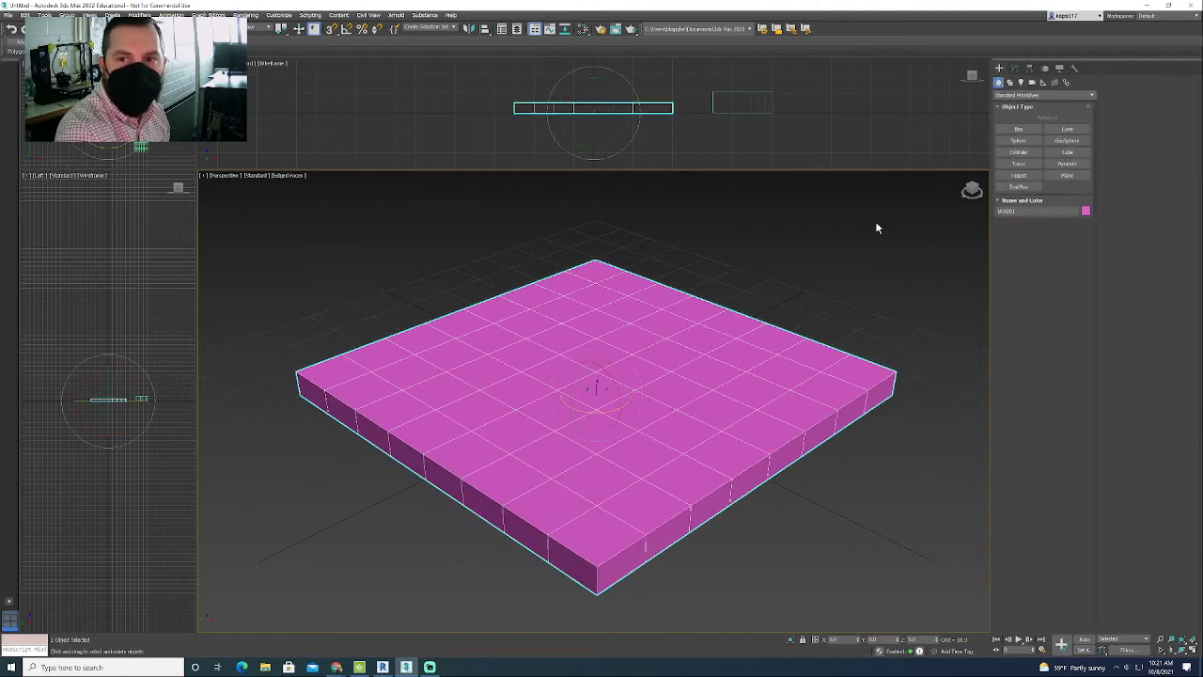
- Convert the segmented board to an Editable Poly and enter Polygon sub-object mode
right_click(709, 384)
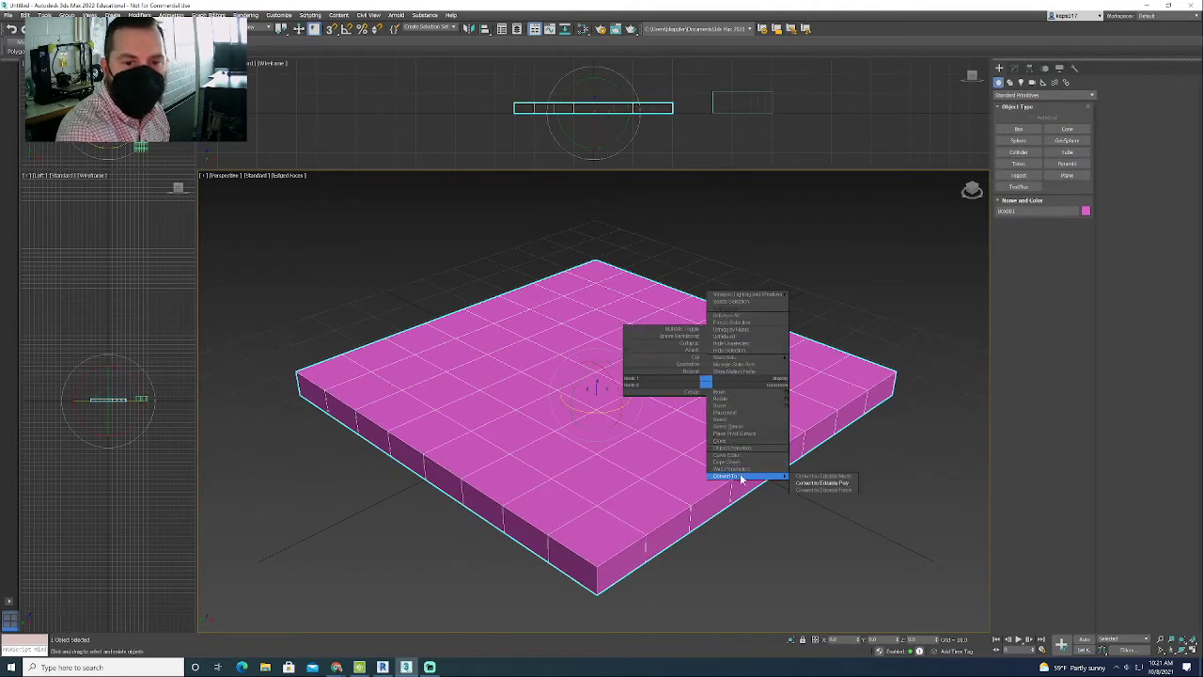
left_click(823, 482)
left_click(942, 438)
left_click(888, 358)
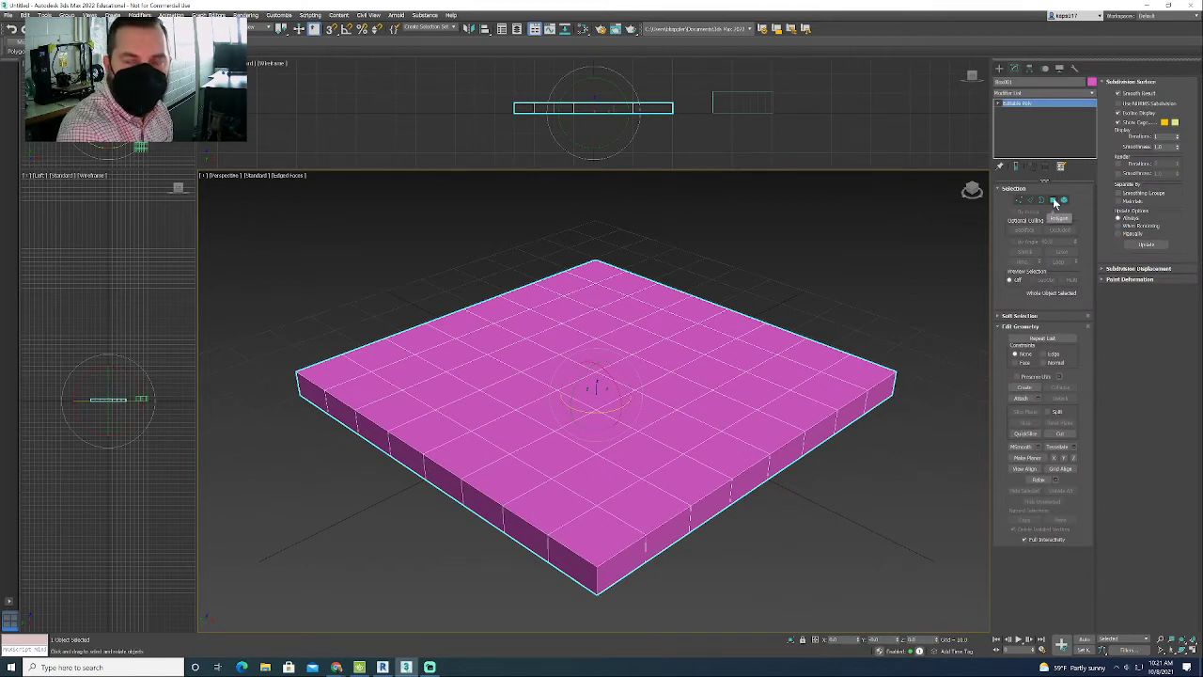
left_click(1055, 201)
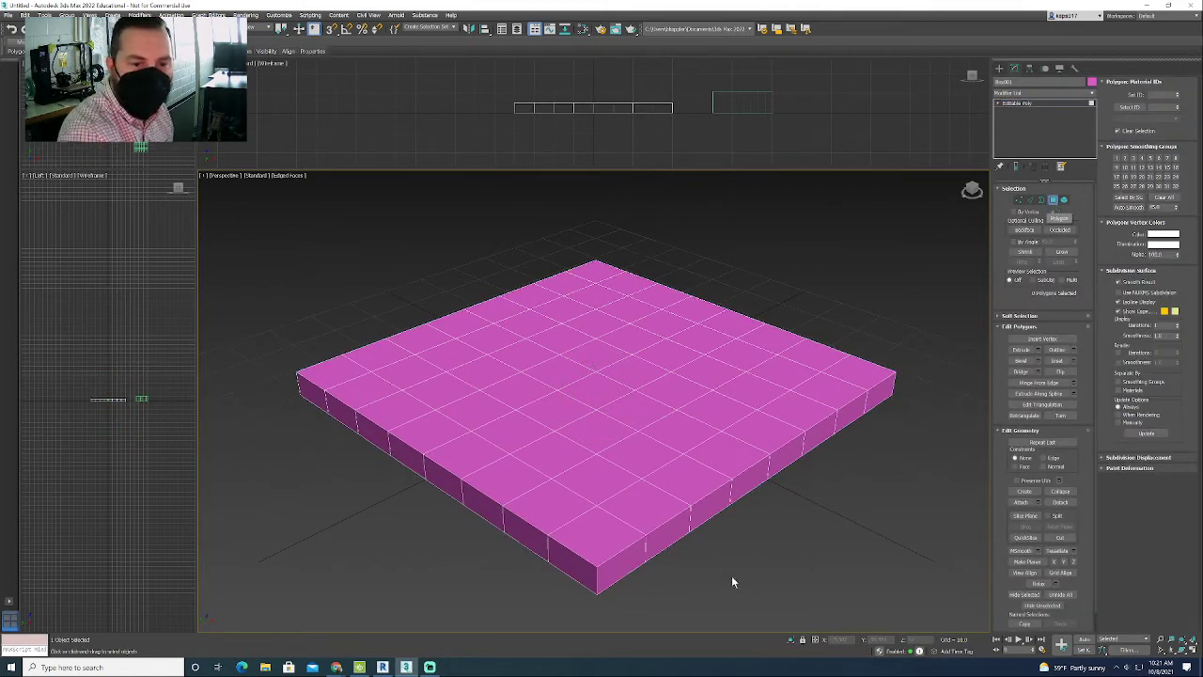
- Select four alternate squares along the board's front-right edge row, starting with the nearest corner square
left_click(628, 525)
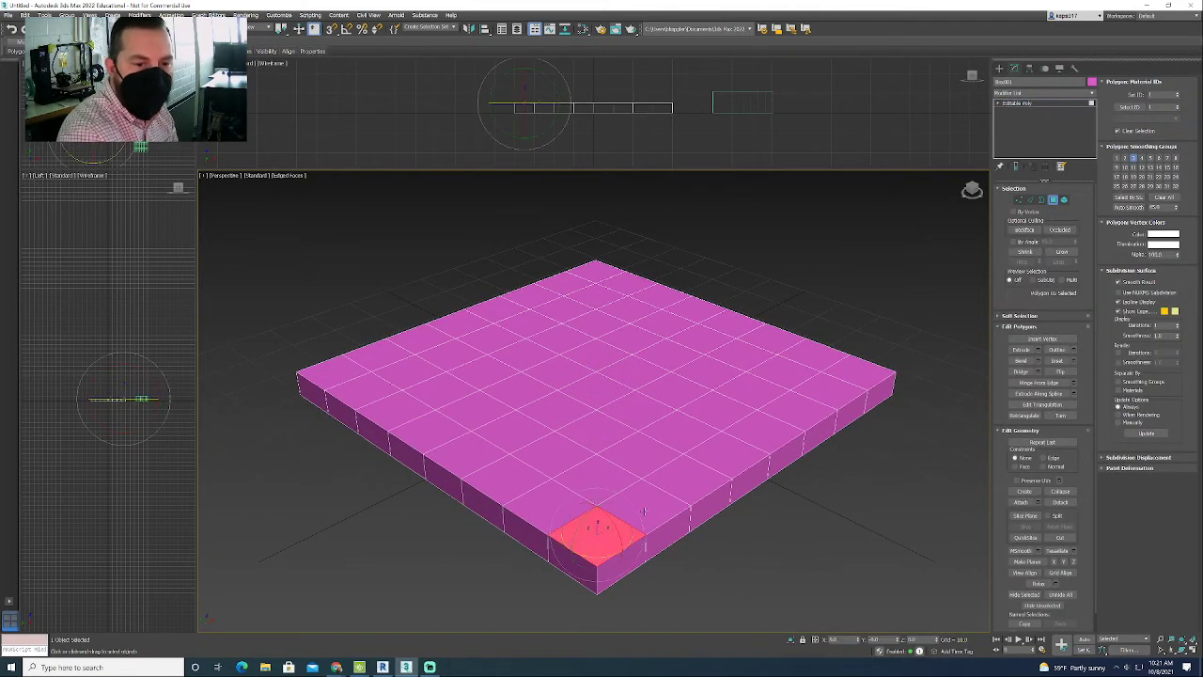
left_click(689, 480, "ctrl")
left_click(728, 556)
left_click(602, 536)
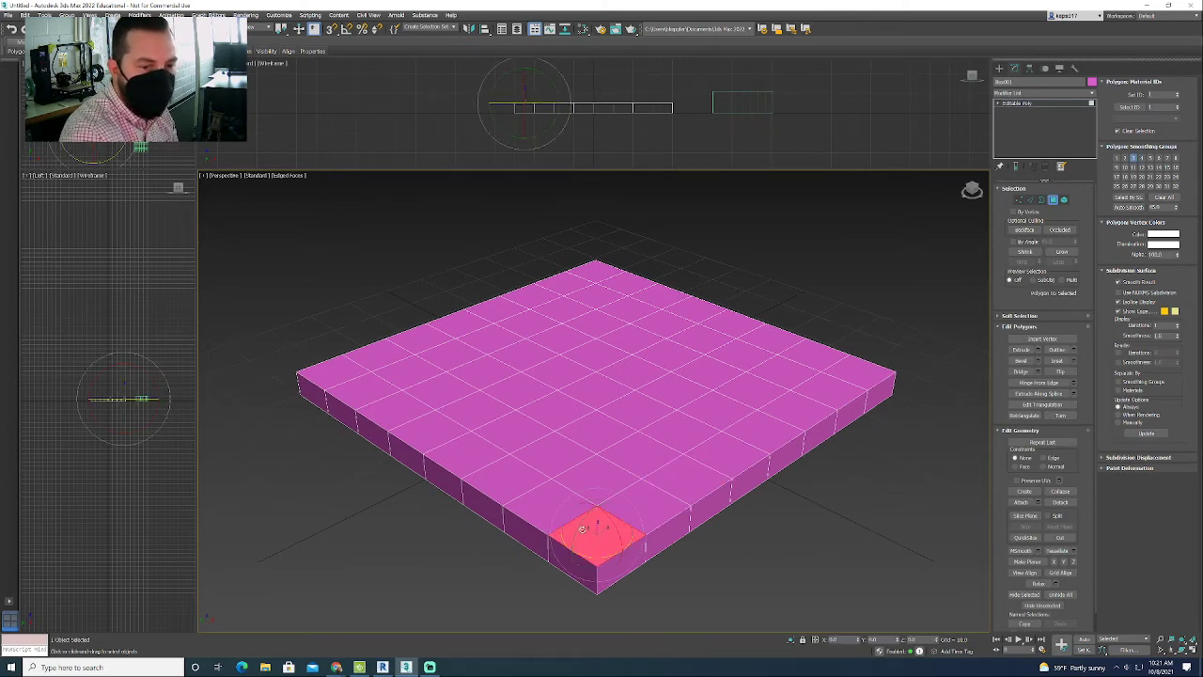
left_click(687, 491, "ctrl")
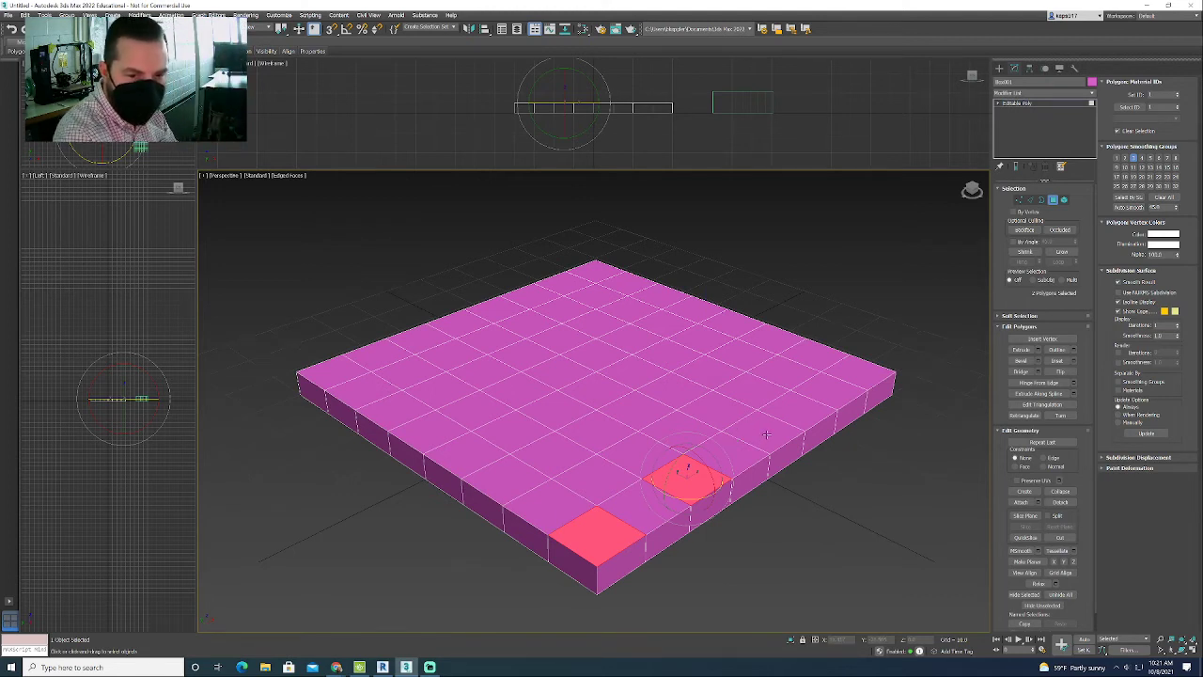
left_click(766, 434, "ctrl")
left_click(841, 387, "ctrl")
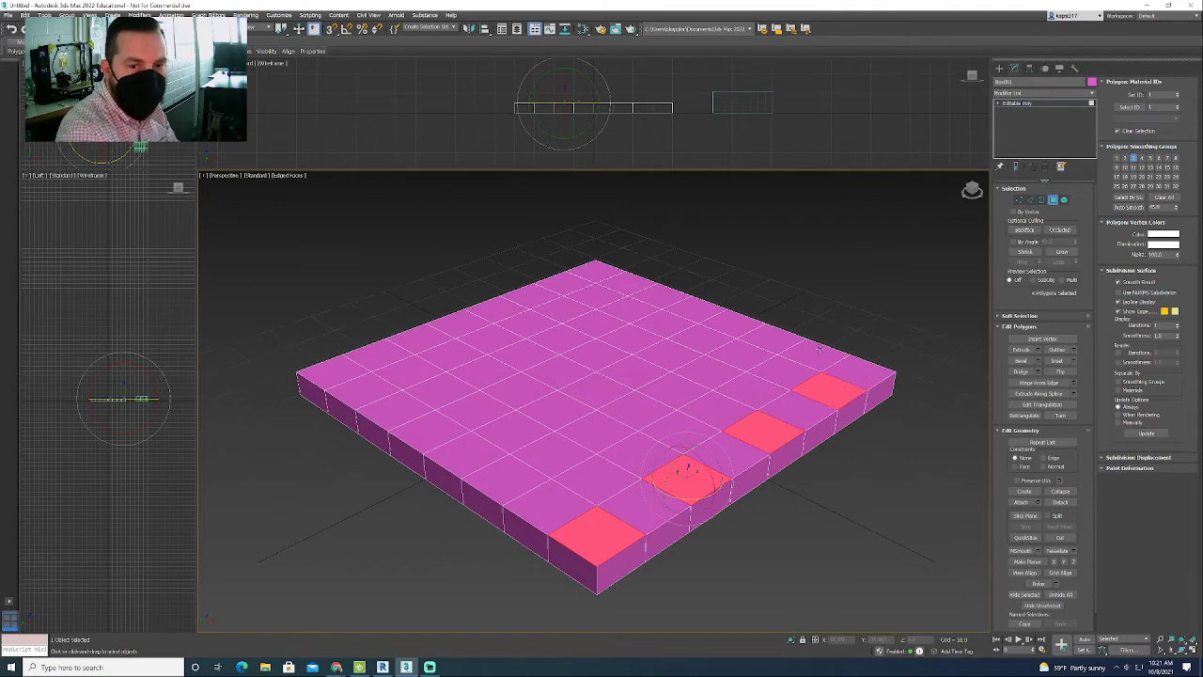
- Add the four alternate squares in each of the second and third rows to the selection, offset to form a checkered pattern
left_click(811, 351, "ctrl")
left_click(752, 392, "ctrl")
left_click(679, 433, "ctrl")
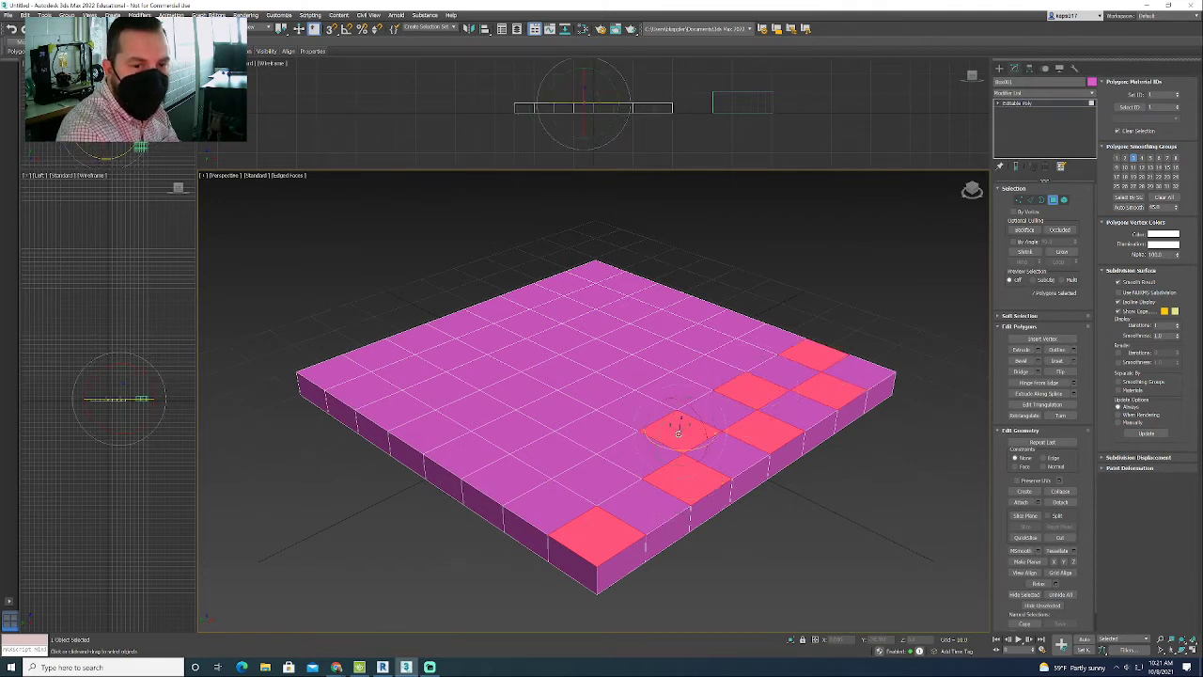
left_click(601, 472, "ctrl")
left_click(491, 482, "ctrl")
left_click(594, 431, "ctrl")
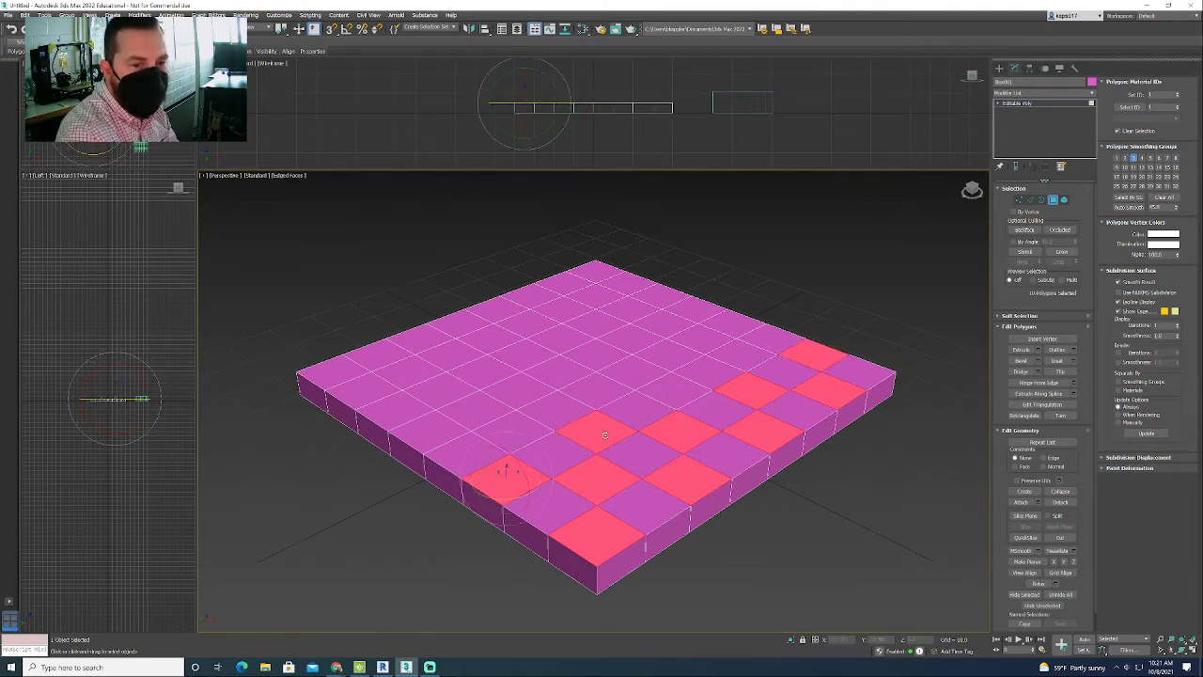
left_click(669, 387, "ctrl")
left_click(738, 351, "ctrl")
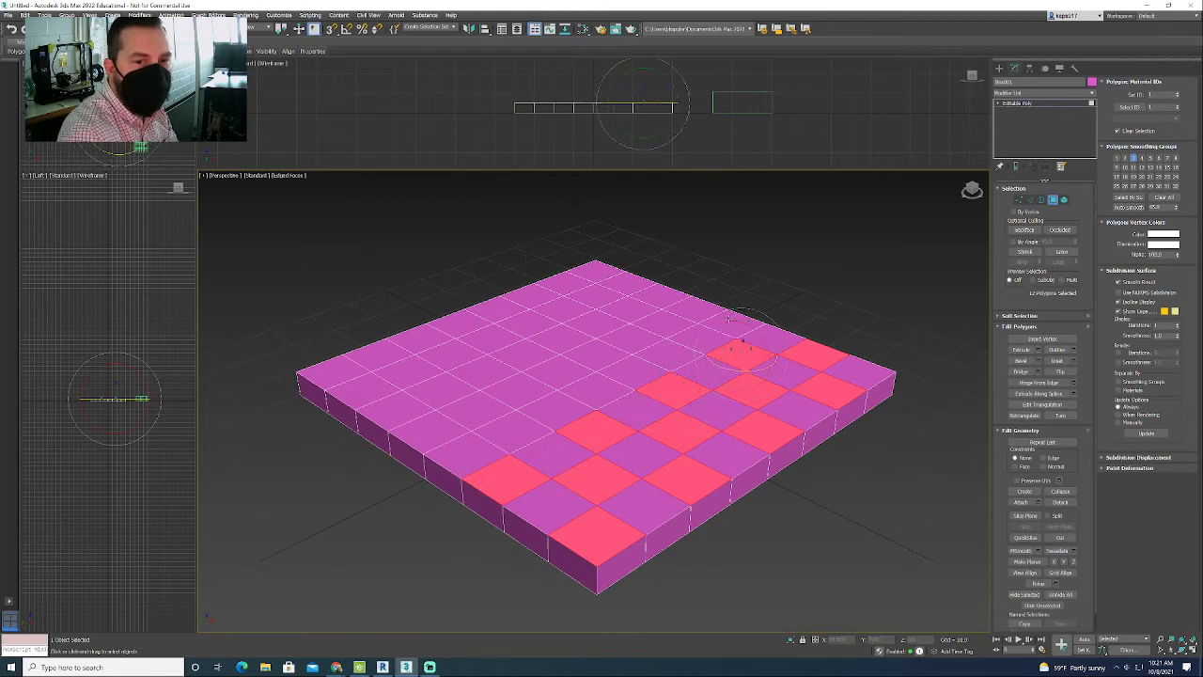
- Add the fourth row's four alternate squares and the fifth row's first three to the checkered selection
left_click(733, 324, "ctrl")
left_click(673, 354, "ctrl")
left_click(595, 389, "ctrl")
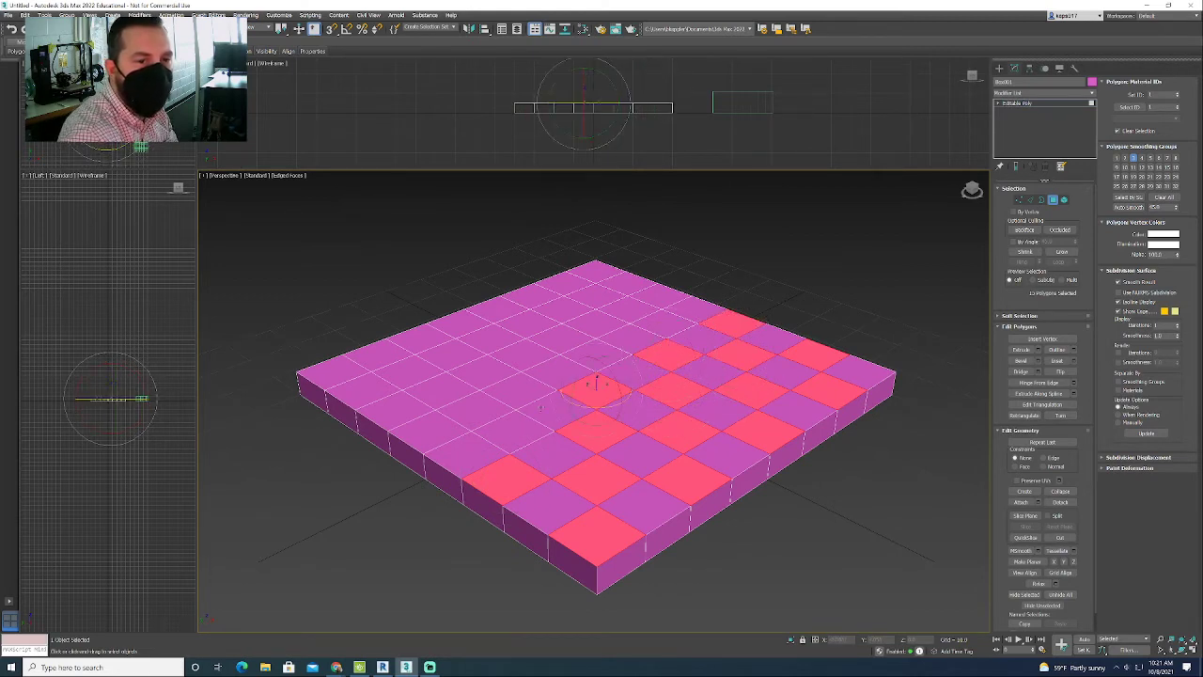
left_click(513, 430, "ctrl")
left_click(429, 431, "ctrl")
left_click(519, 389, "ctrl")
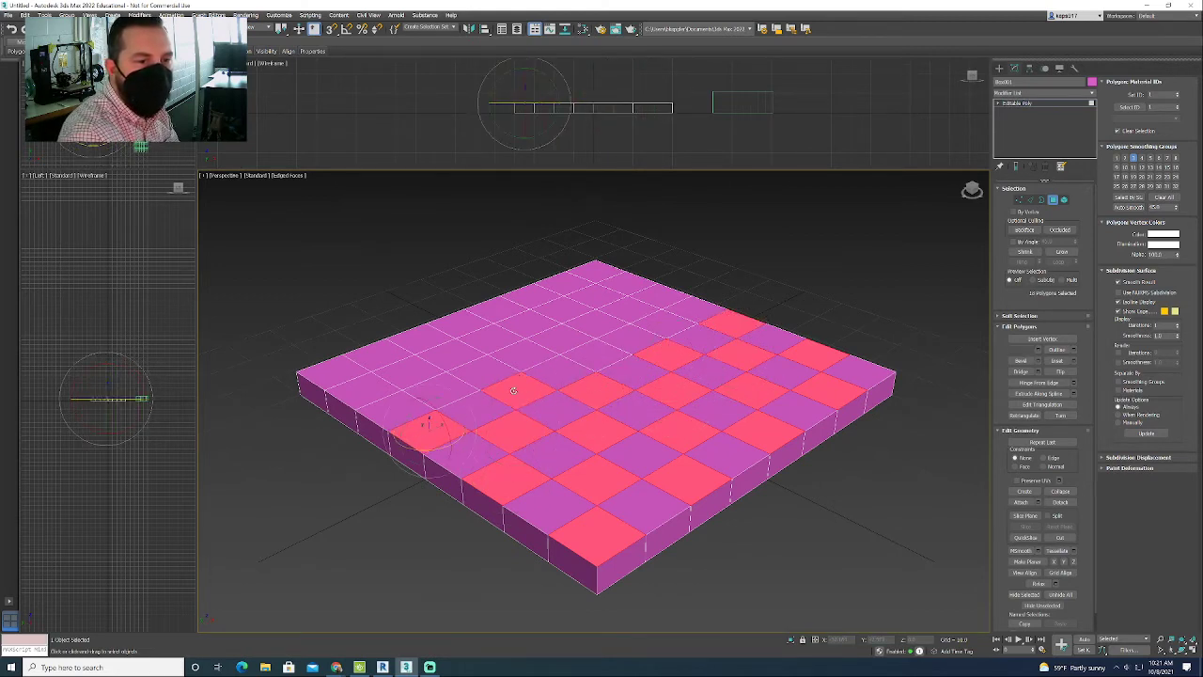
left_click(589, 355, "ctrl")
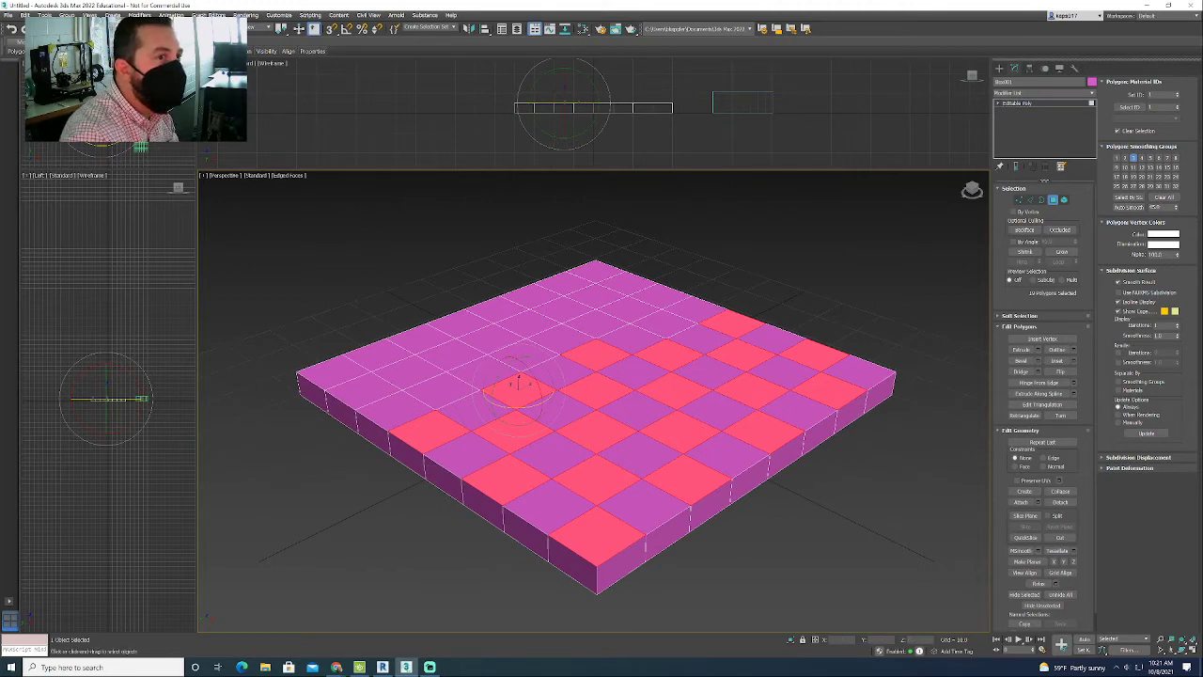
- Try to raise the selected squares with the Move tool, and undo the move
key("w")
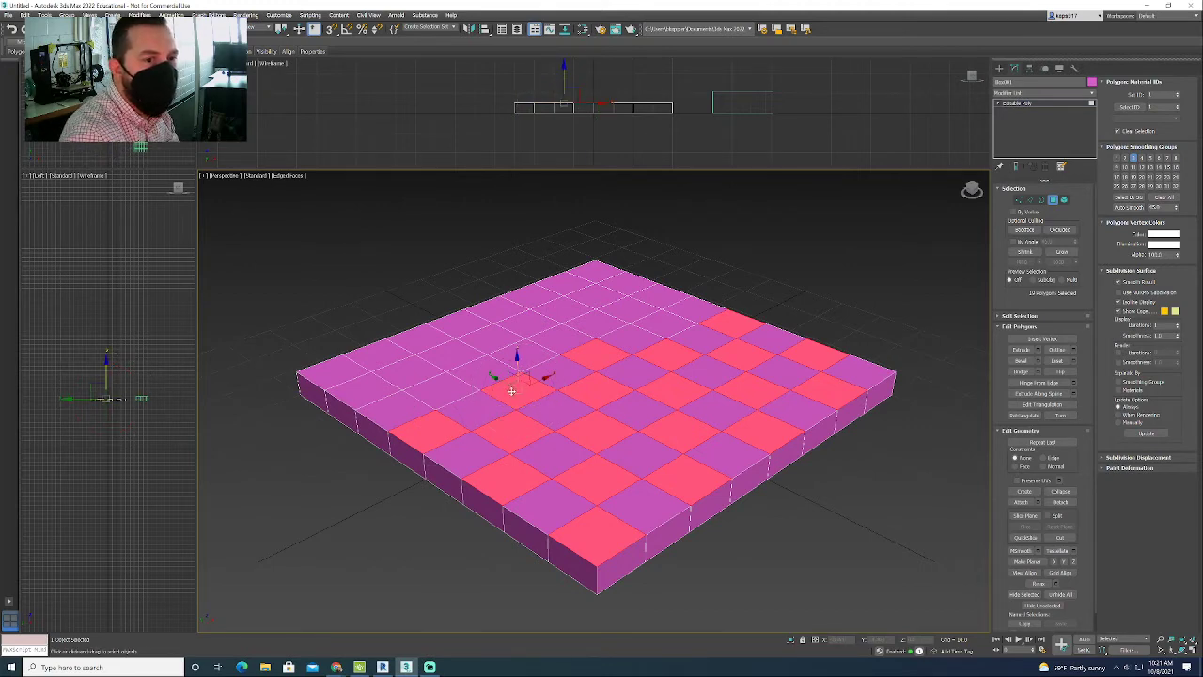
left_click_drag(524, 375, 520, 347)
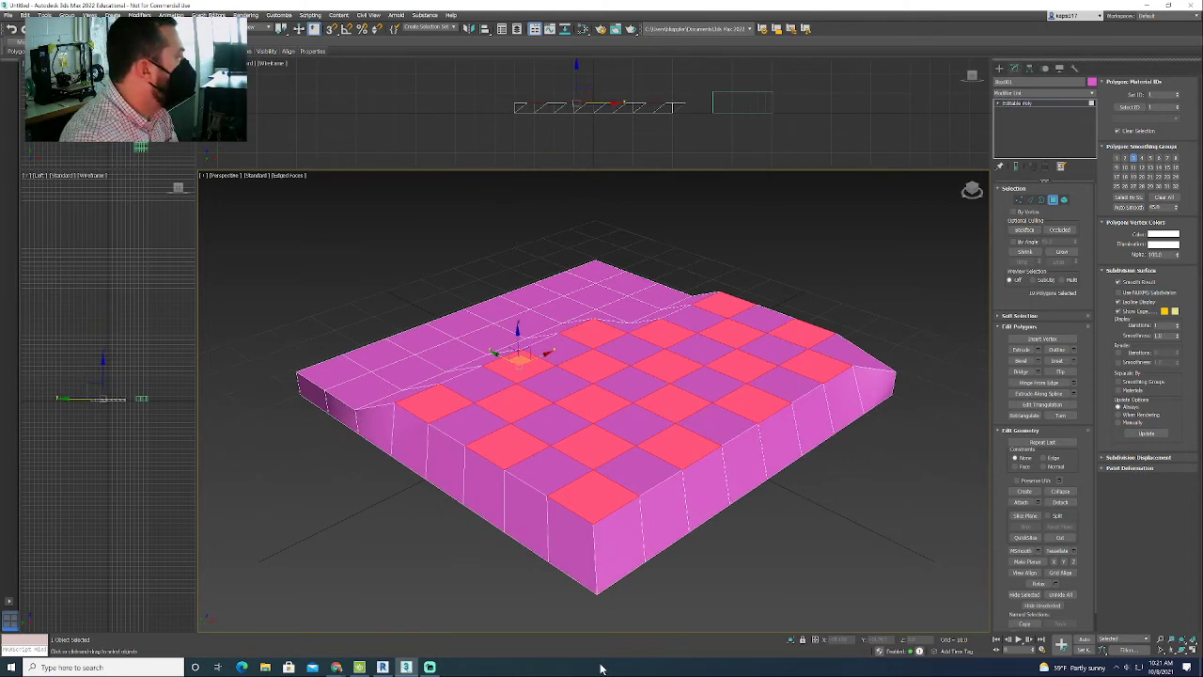
key("ctrl+z")
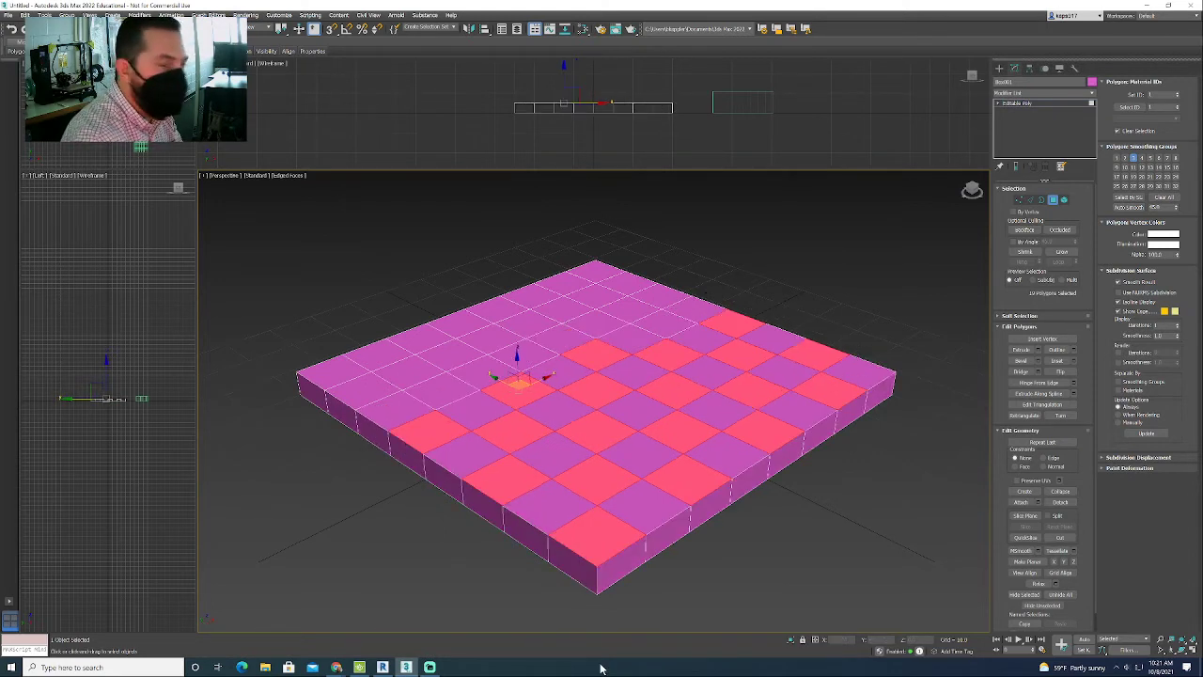
- Add the fifth row's remaining alternate square and the sixth row's four alternate squares to the selection
left_click(666, 321, "ctrl")
left_click(661, 294, "ctrl")
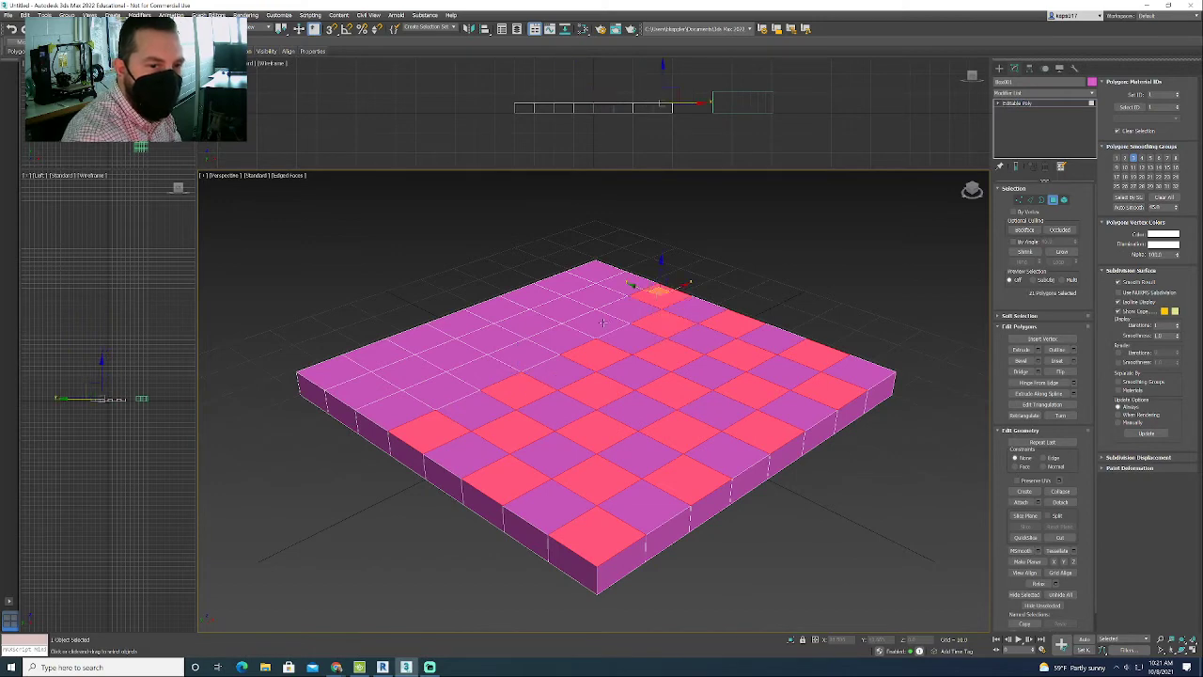
left_click(602, 324, "ctrl")
left_click(530, 352, "ctrl")
left_click(445, 392, "ctrl")
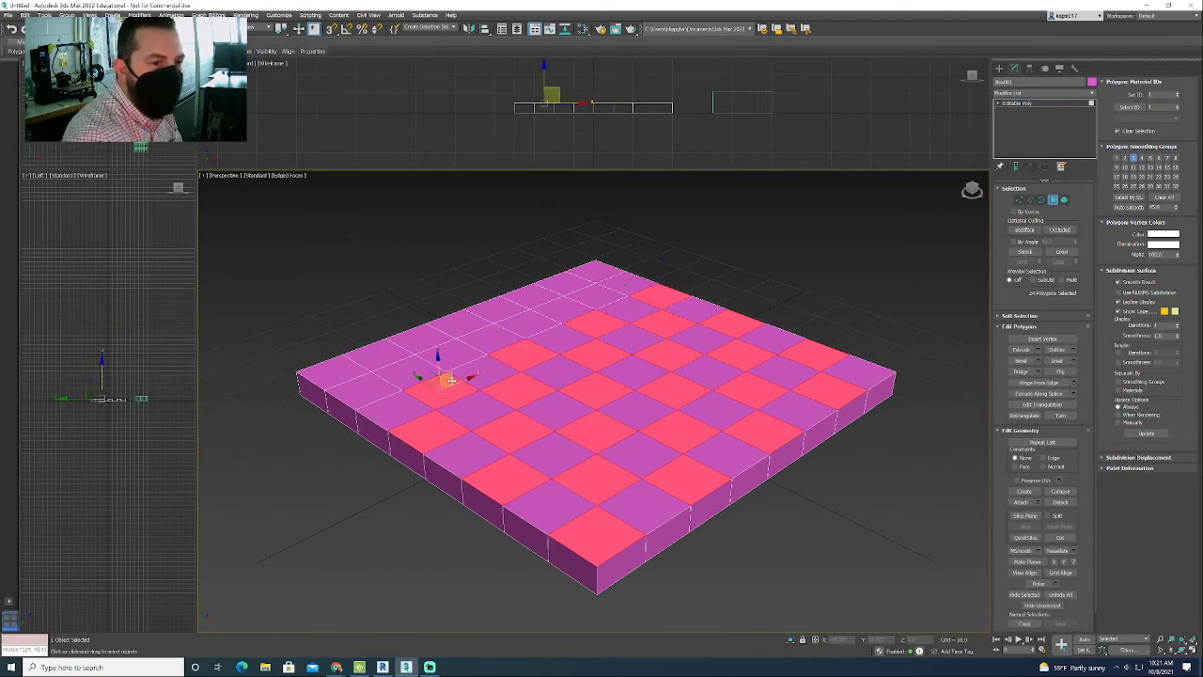
- Try to move the checkered selection off the board's surface, and undo the move
left_click_drag(456, 378, 465, 355)
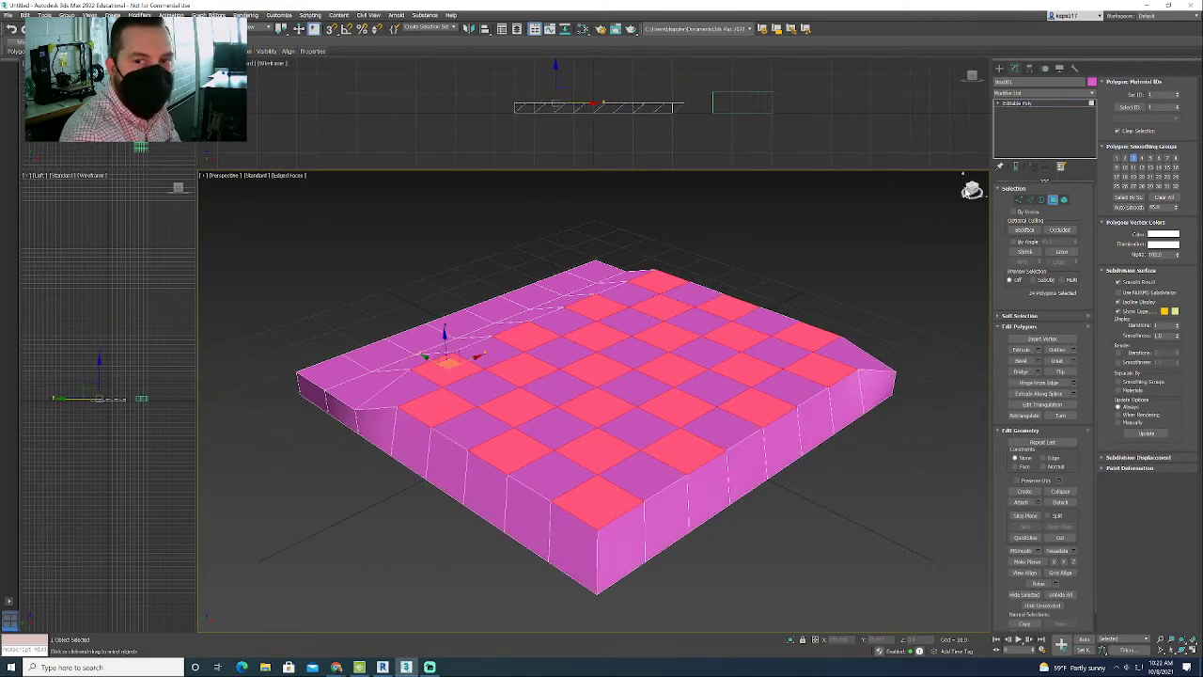
mouse_move(972, 189)
left_mouse_down()
mouse_move(865, 180)
mouse_move(846, 150)
mouse_move(926, 188)
mouse_move(974, 194)
left_mouse_up()
key("ctrl+z")
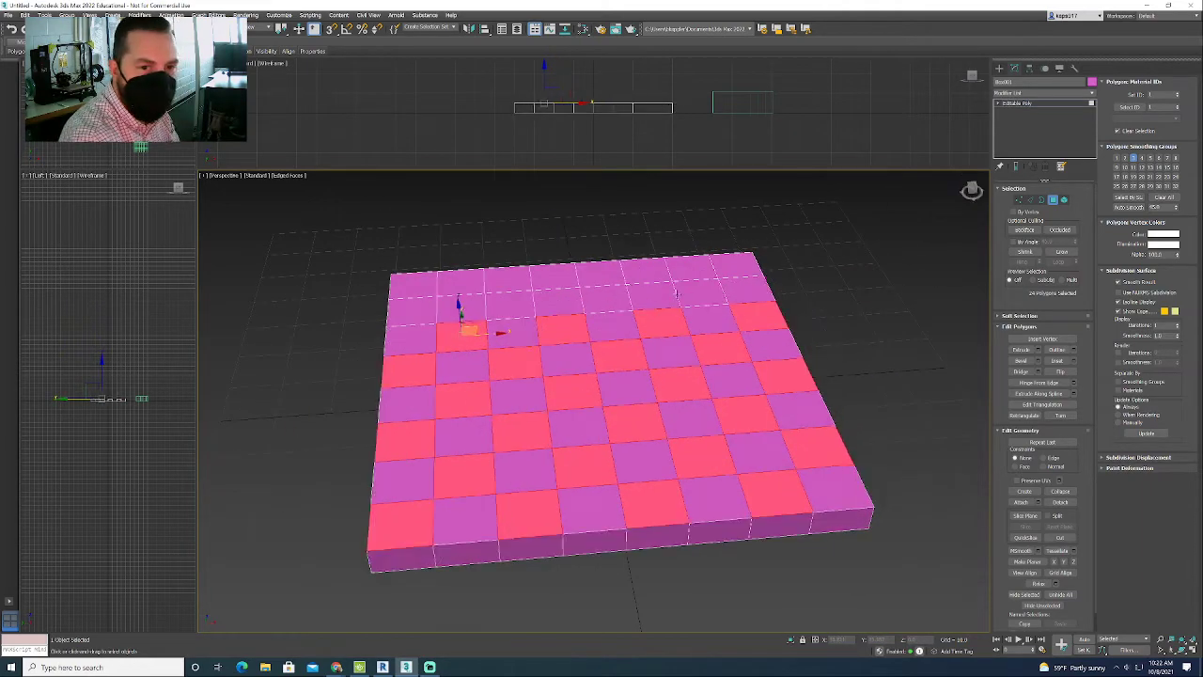
- Add the alternate squares of the seventh and eighth rows to complete the checkered selection on the board's top
left_click(703, 292, "ctrl")
left_click(607, 296, "ctrl")
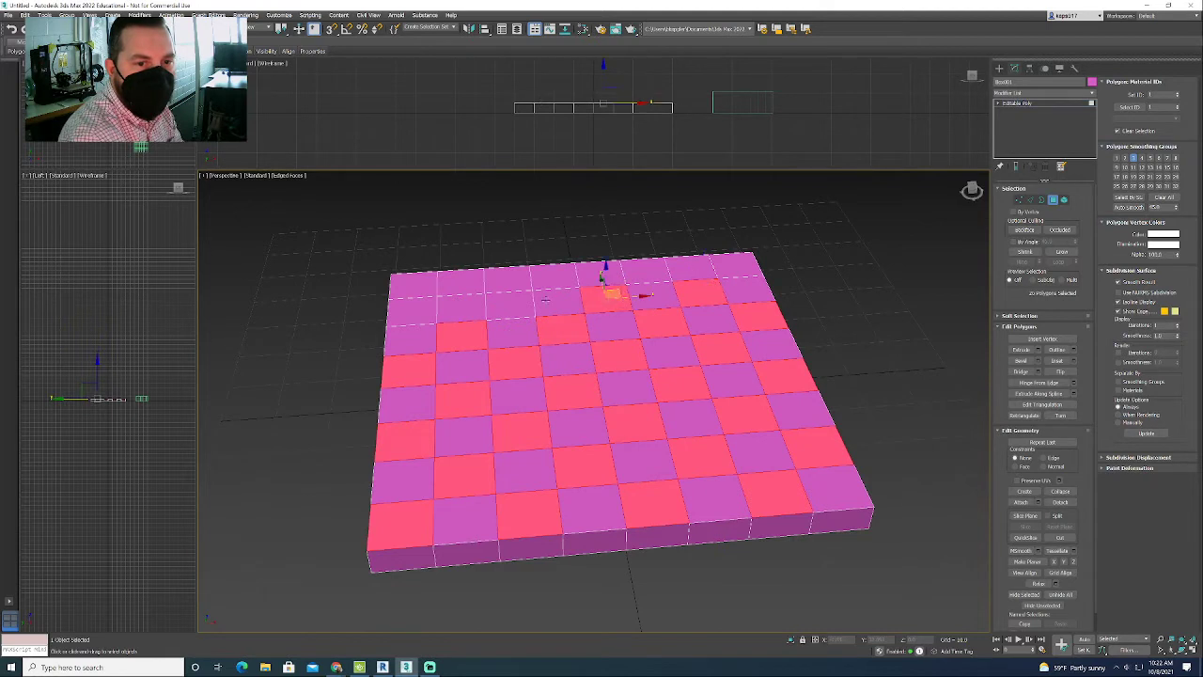
left_click(510, 302, "ctrl")
left_click(406, 307, "ctrl")
left_click(457, 280, "ctrl")
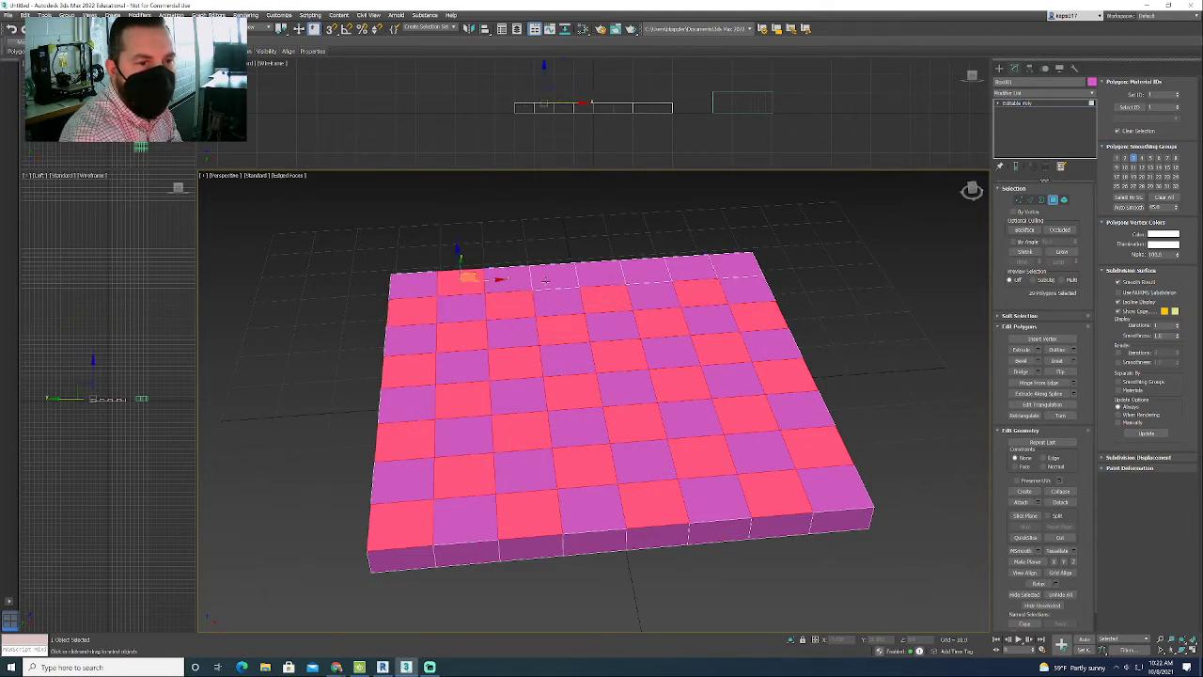
left_click(554, 275, "ctrl")
left_click(647, 271, "ctrl")
left_click(734, 267, "ctrl")
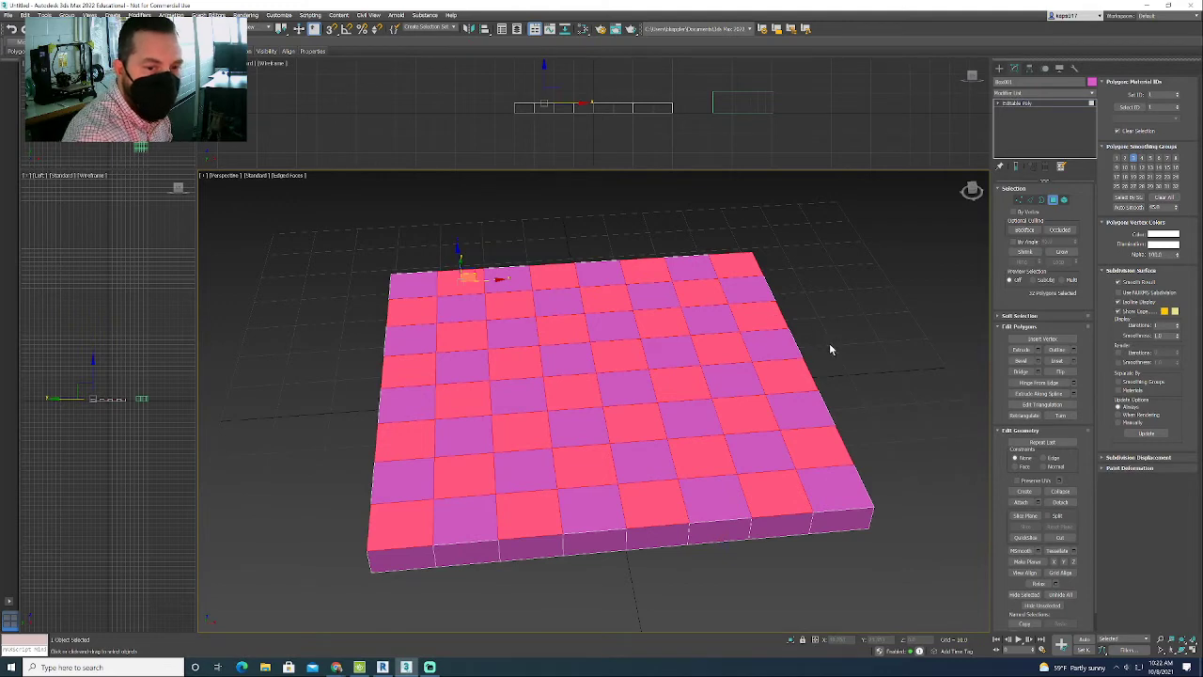
- Add the four front side faces that lie directly below the selected edge squares to the selection
middle_click_drag(829, 343, 761, 246)
left_click_drag(973, 191, 967, 188)
middle_click_drag(534, 294, 771, 311, "alt")
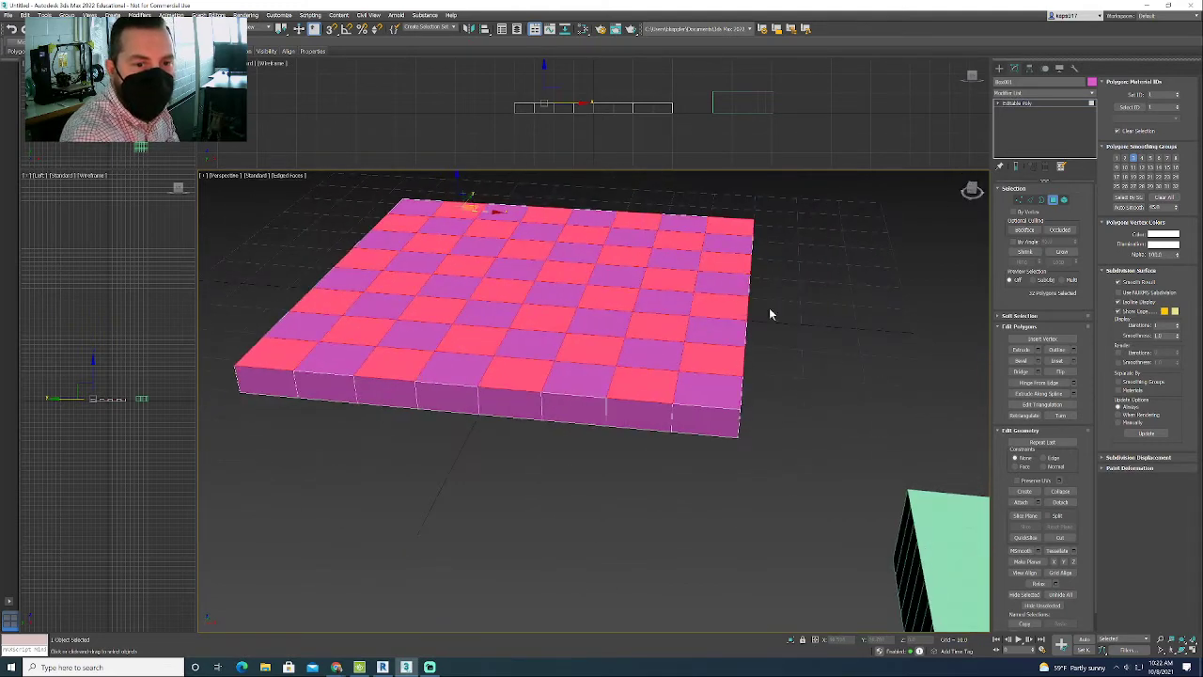
left_click(518, 407, "ctrl")
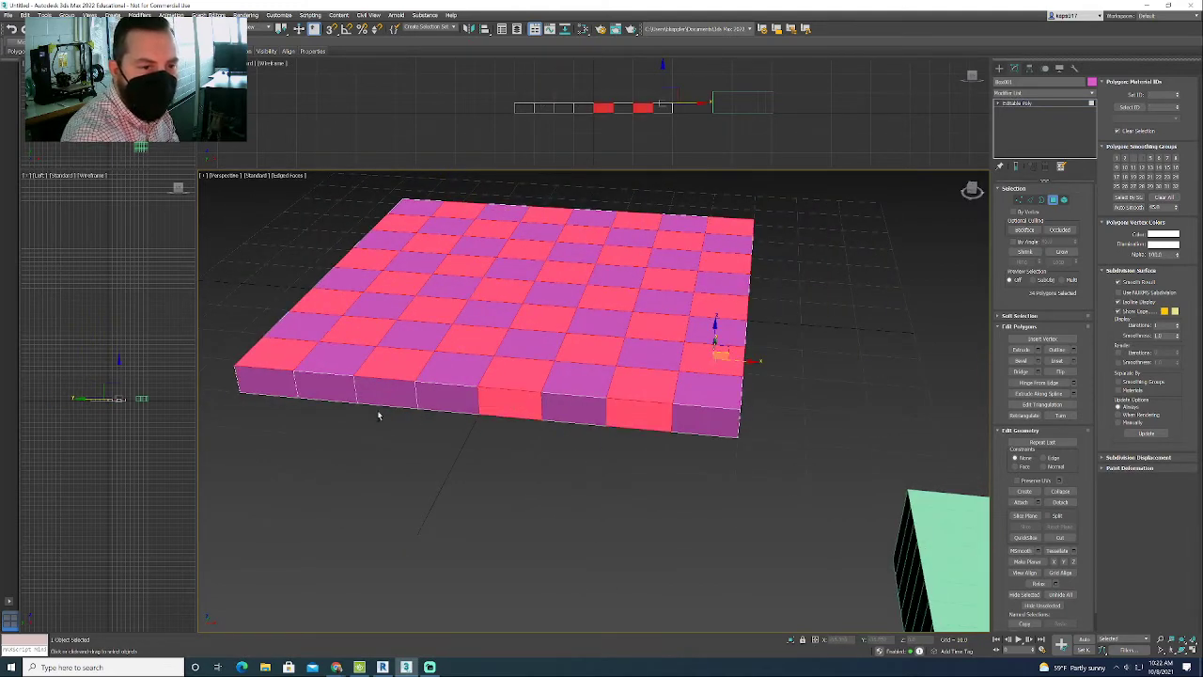
left_click(379, 393, "ctrl")
left_click(269, 384, "ctrl")
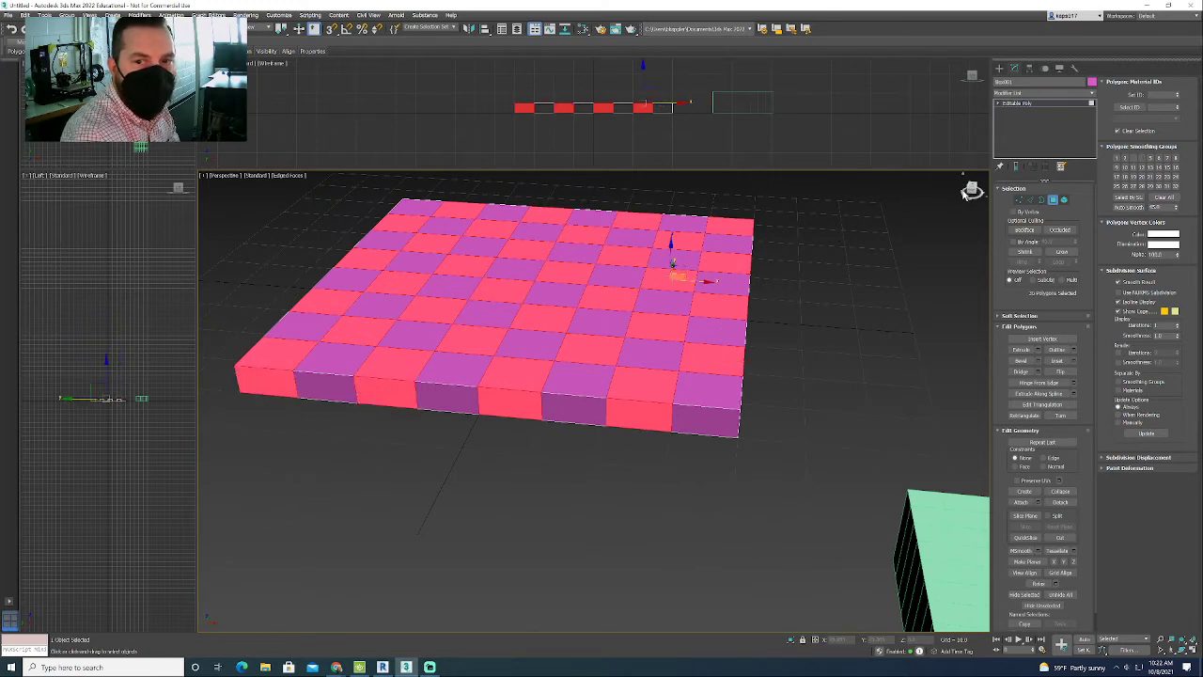
- Add the four faces directly below the selected edge squares on the board's second side to the selection
left_click_drag(971, 190, 978, 189)
middle_click_drag(535, 294, 524, 293, "alt")
left_click(459, 419, "ctrl")
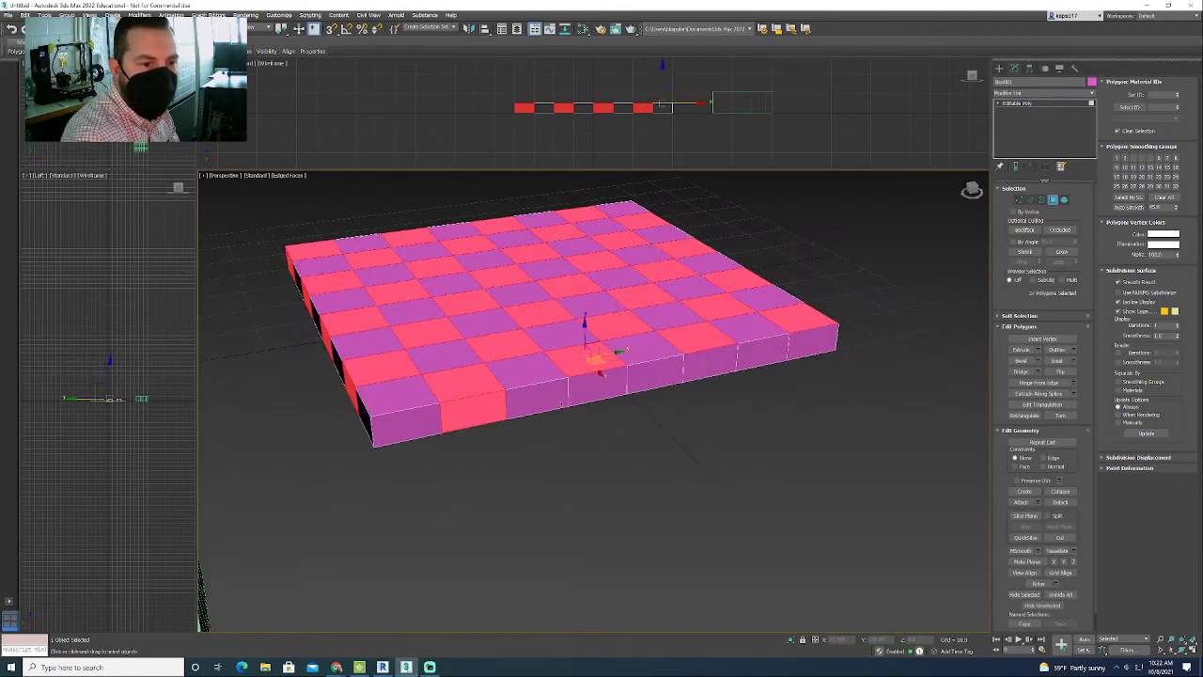
left_click(602, 389, "ctrl")
left_click(724, 368, "ctrl")
left_click(833, 342, "ctrl")
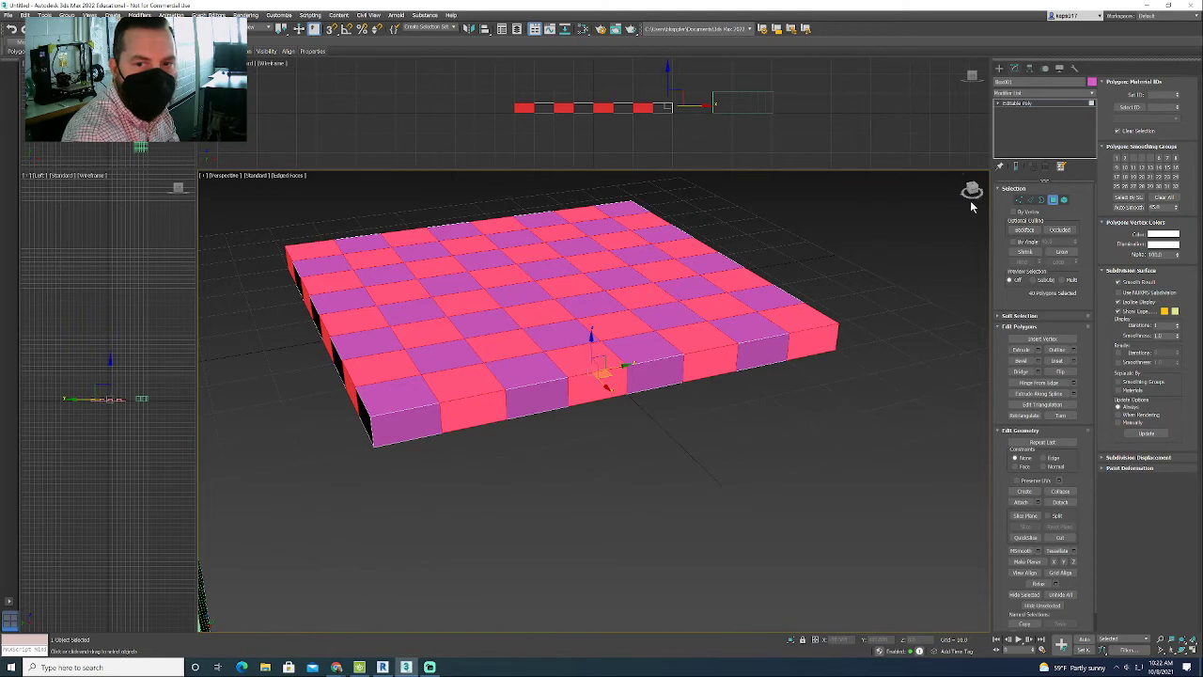
- Add the four faces directly below the selected edge squares on the board's third side to the selection
left_click_drag(972, 193, 950, 202)
middle_click_drag(534, 293, 393, 403, "alt")
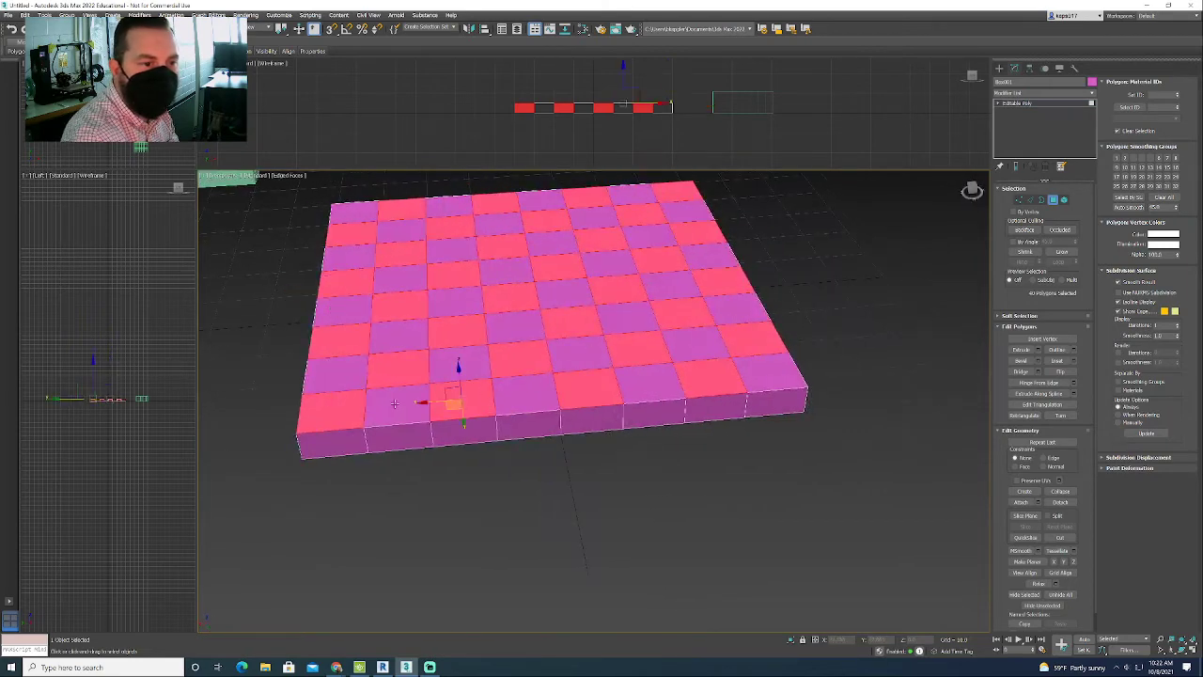
left_click(343, 437, "ctrl")
left_click(454, 435, "ctrl")
left_click(600, 415, "ctrl")
left_click(711, 409, "ctrl")
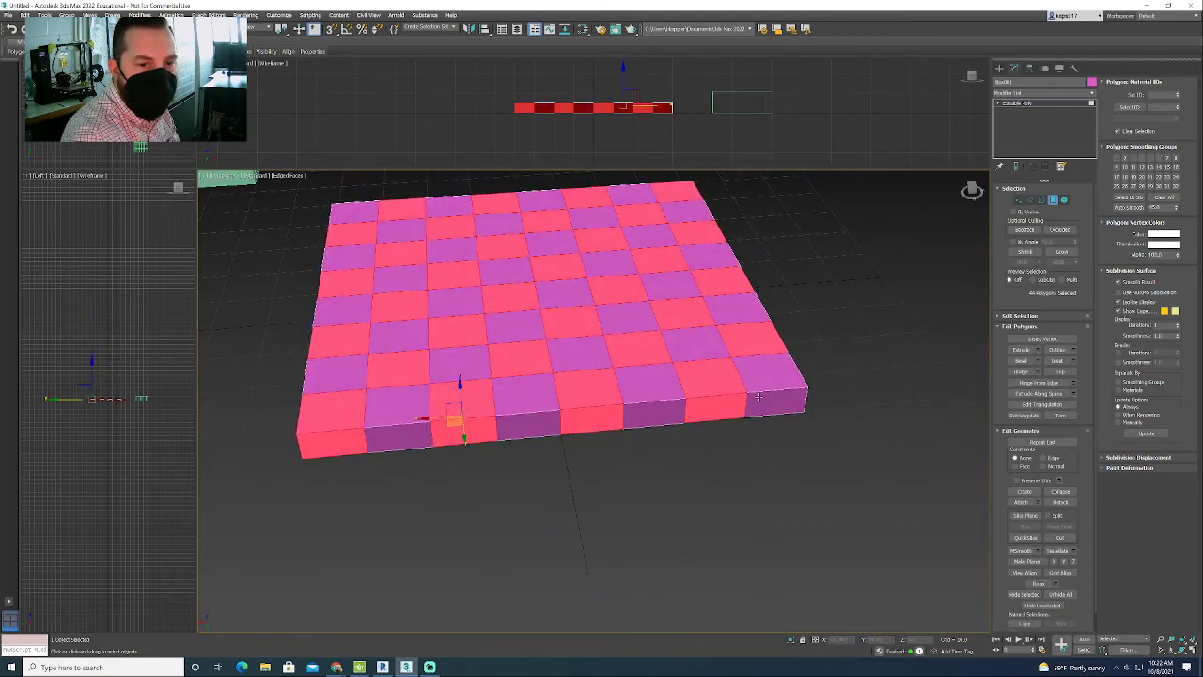
- Complete the checkered selection with the four alternate faces on the board's fourth side
left_click_drag(973, 194, 988, 195)
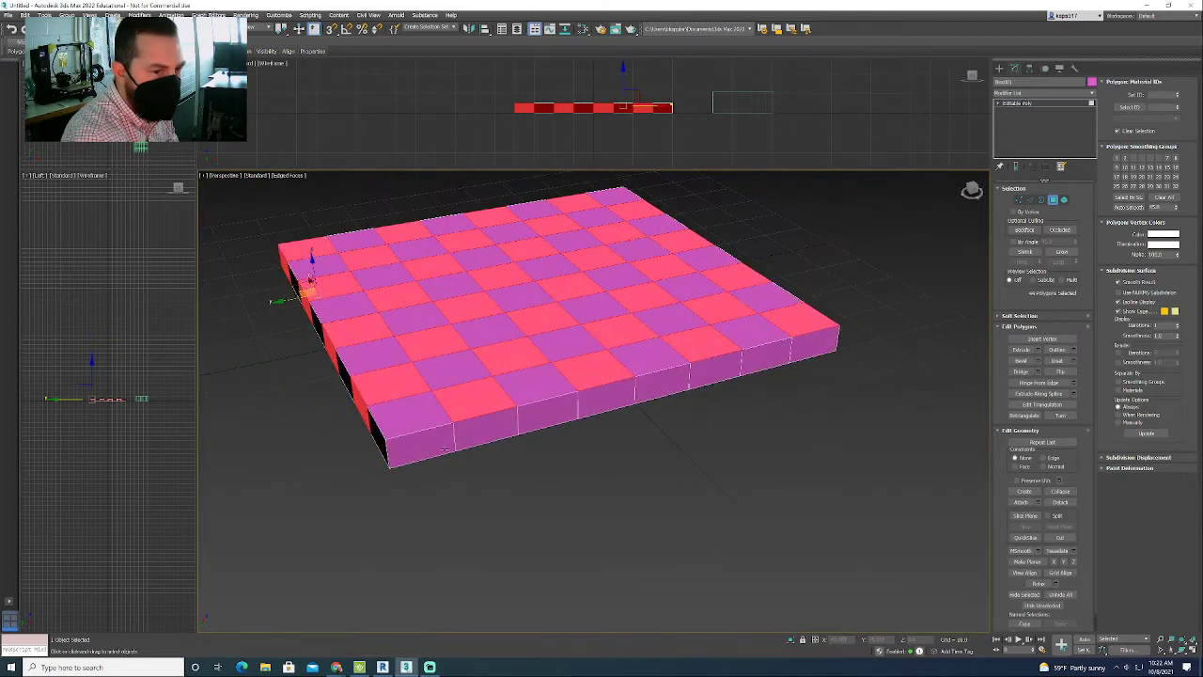
left_click(488, 426, "ctrl")
left_click(600, 409, "ctrl")
left_click(731, 371, "ctrl")
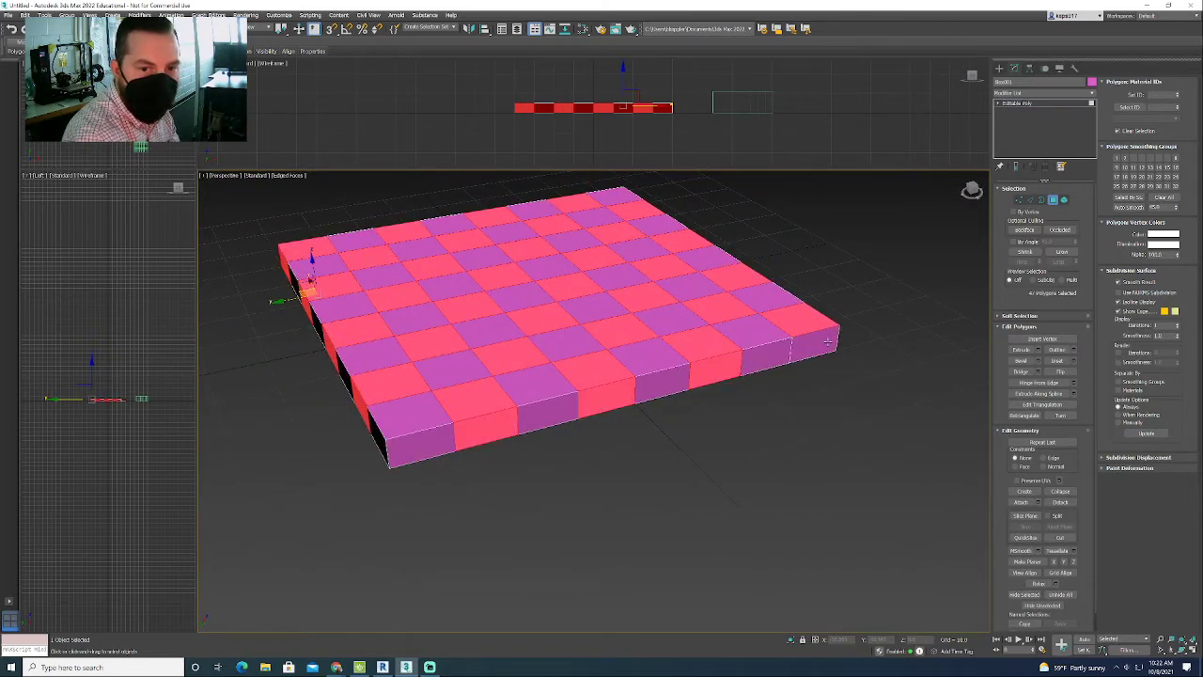
left_click(825, 344, "ctrl")
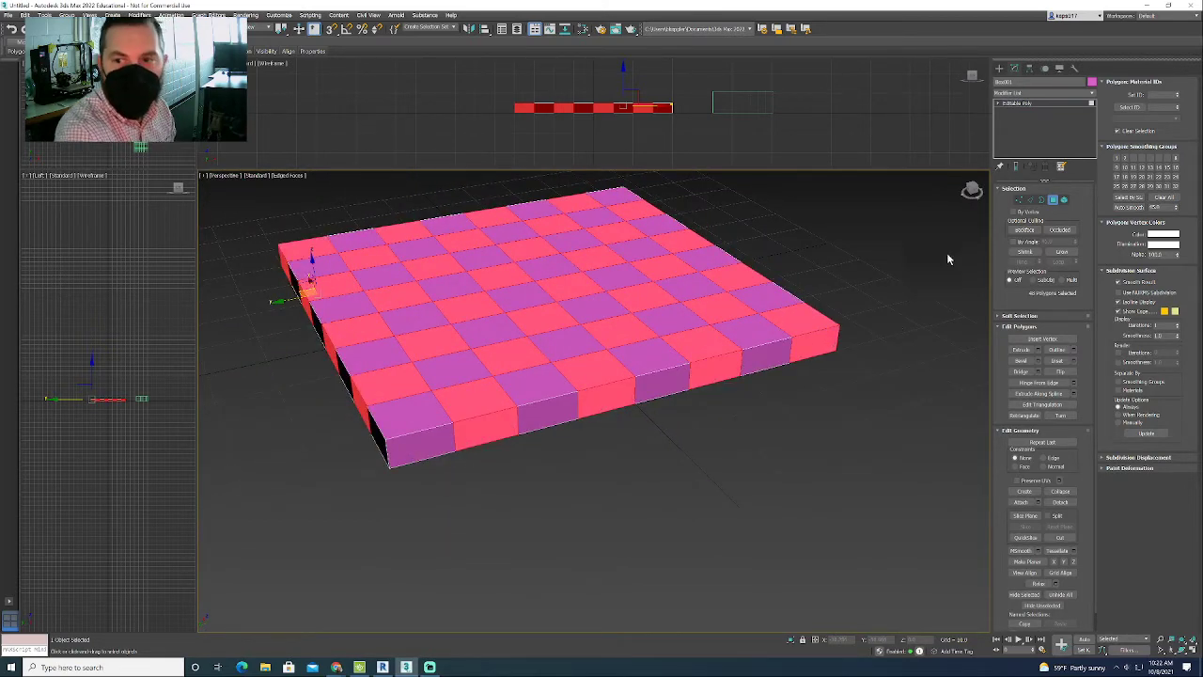
- Assign material ID 2 to the selected checkered polygons, and clear the selection
left_click_drag(989, 256, 1112, 288)
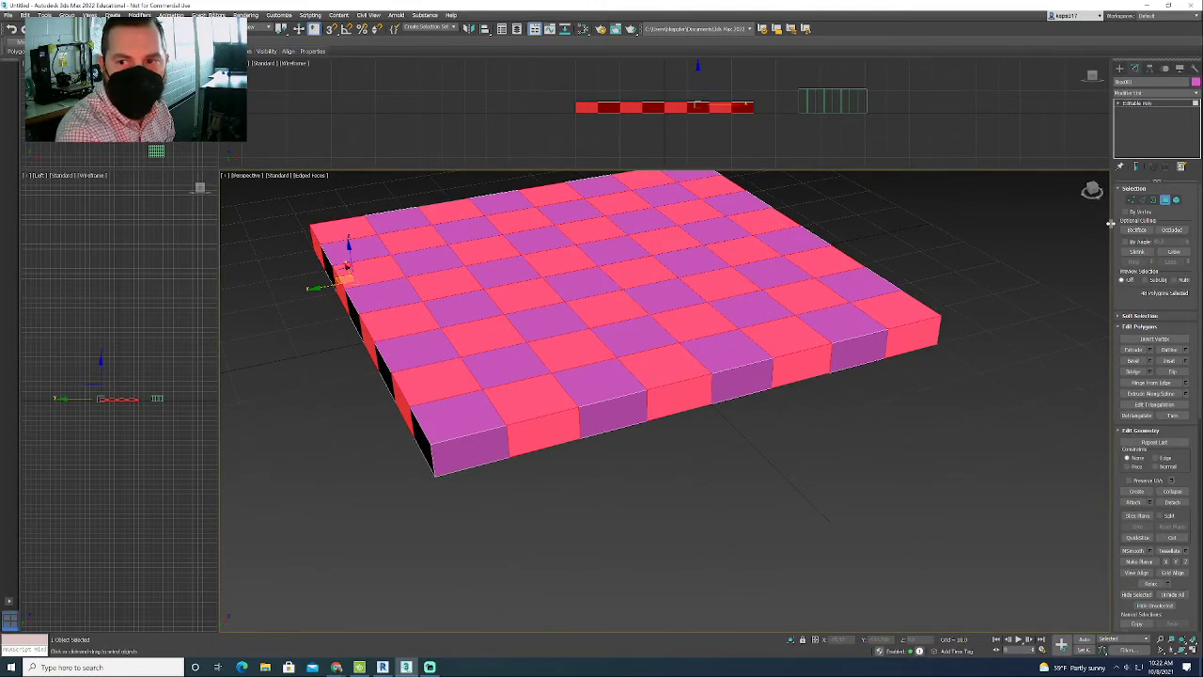
left_click_drag(1111, 223, 942, 259)
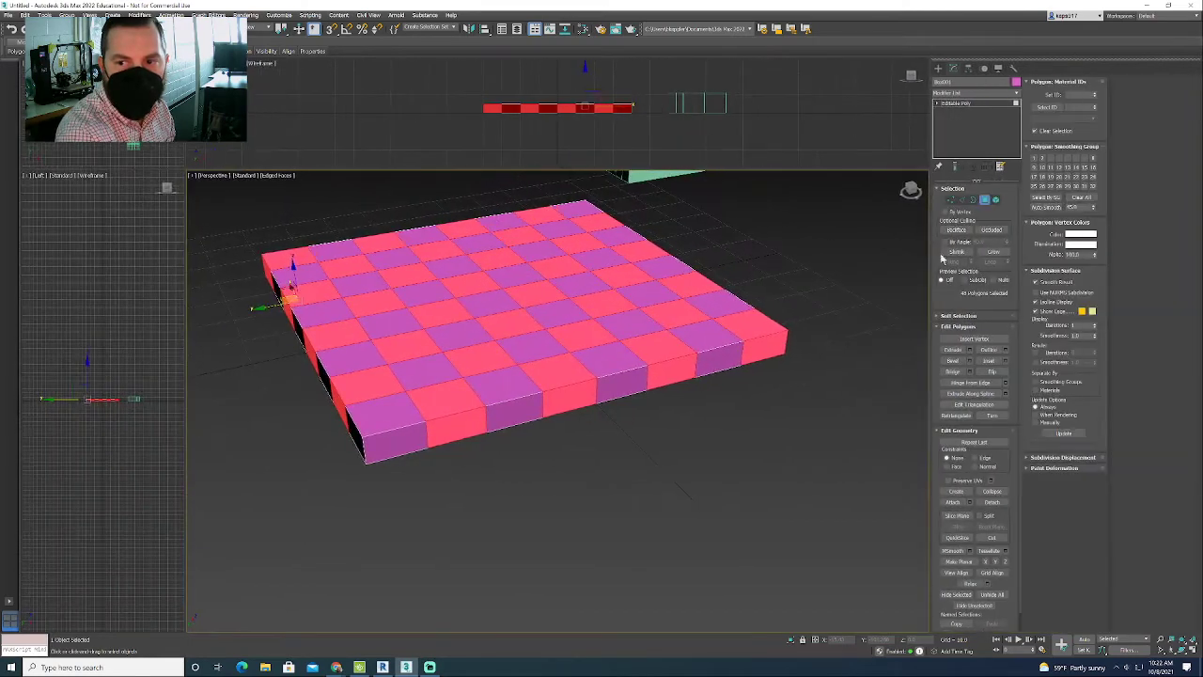
left_click(1079, 95)
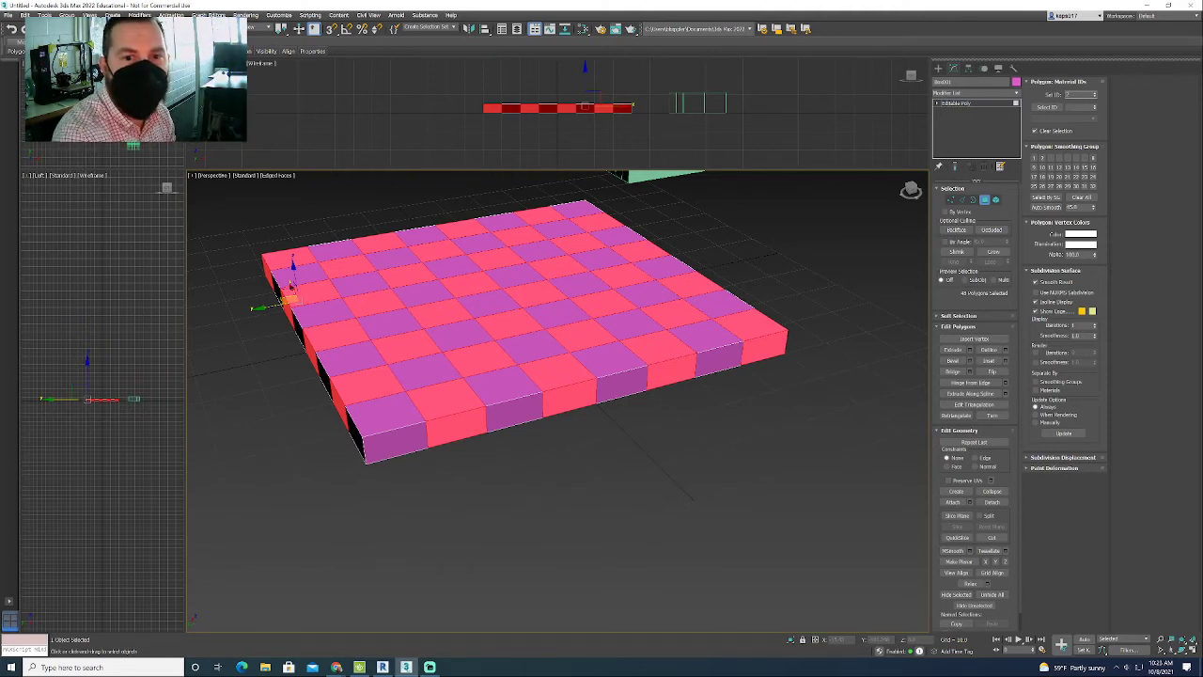
left_click(876, 221)
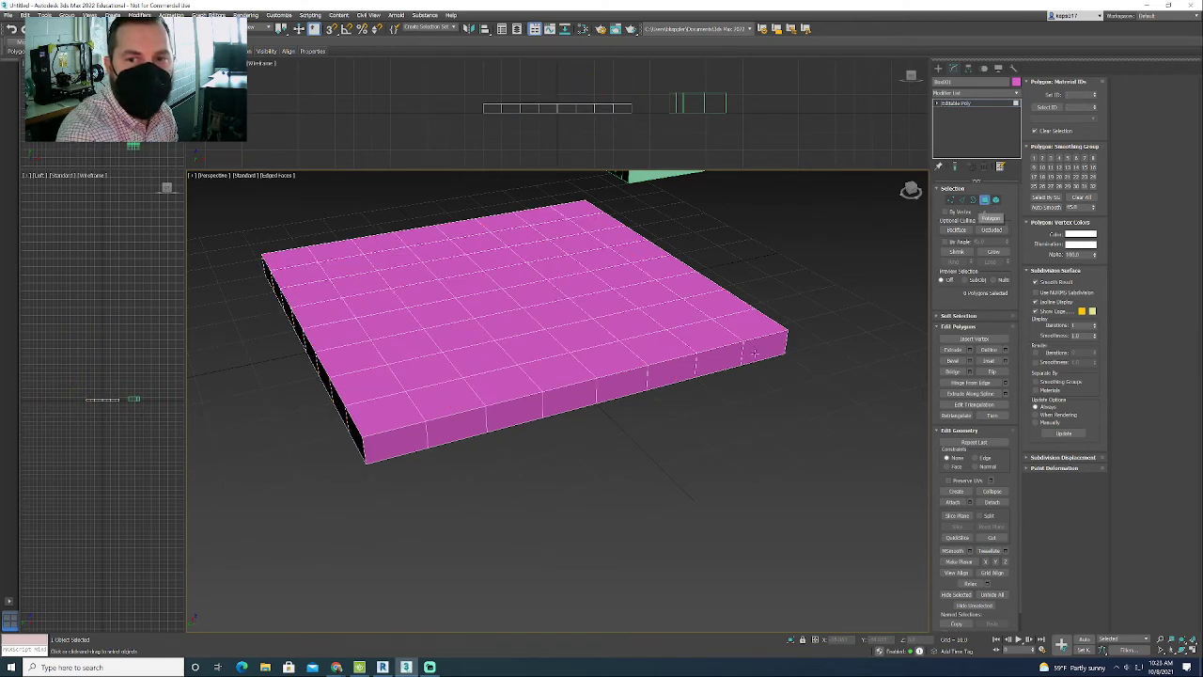
- Examine the material IDs of individual squares along the board's front row to check that they alternate
left_click(757, 326)
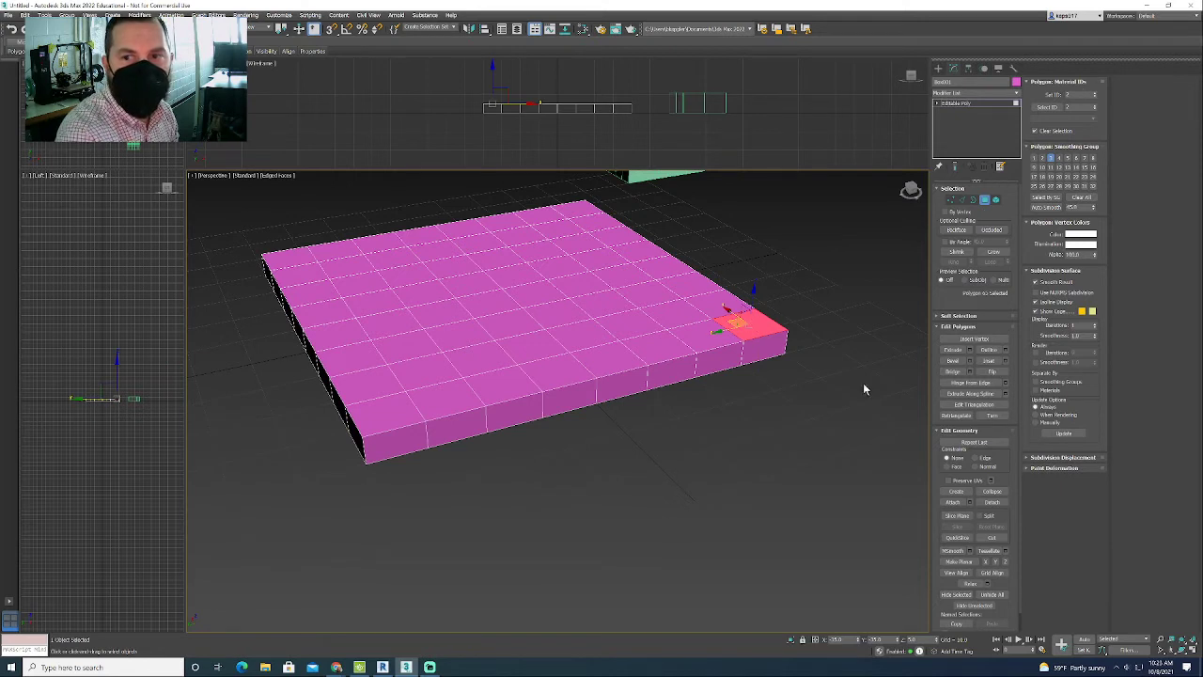
left_click(833, 429)
left_click(712, 338)
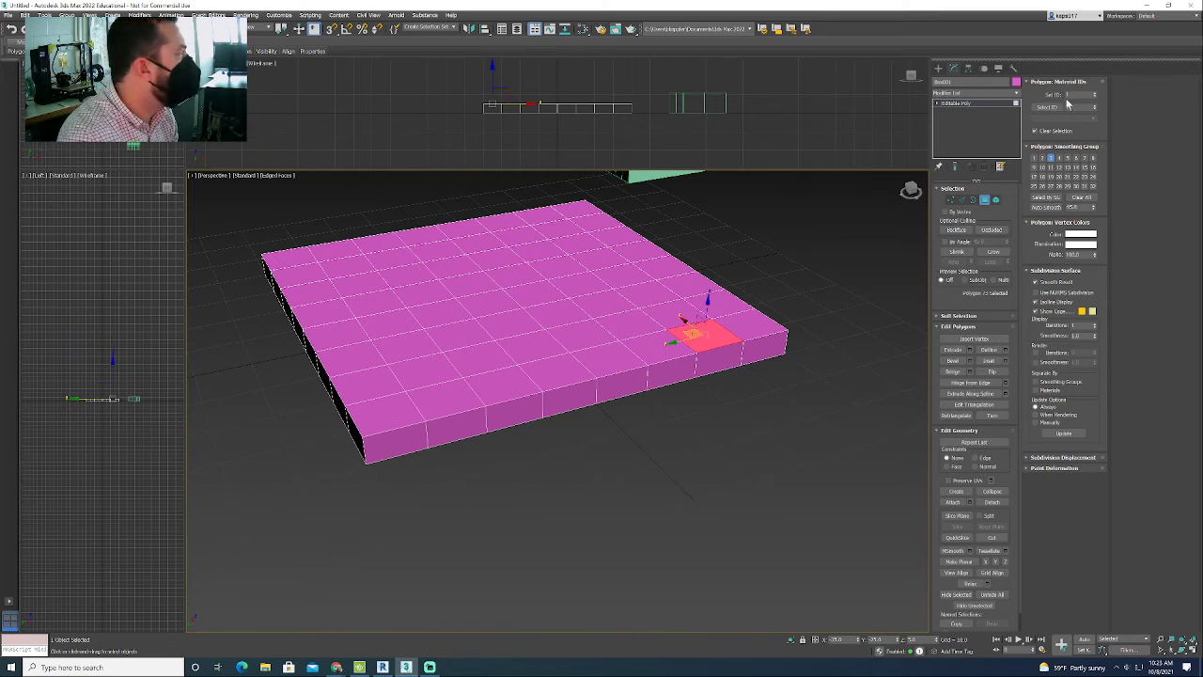
left_click(791, 468)
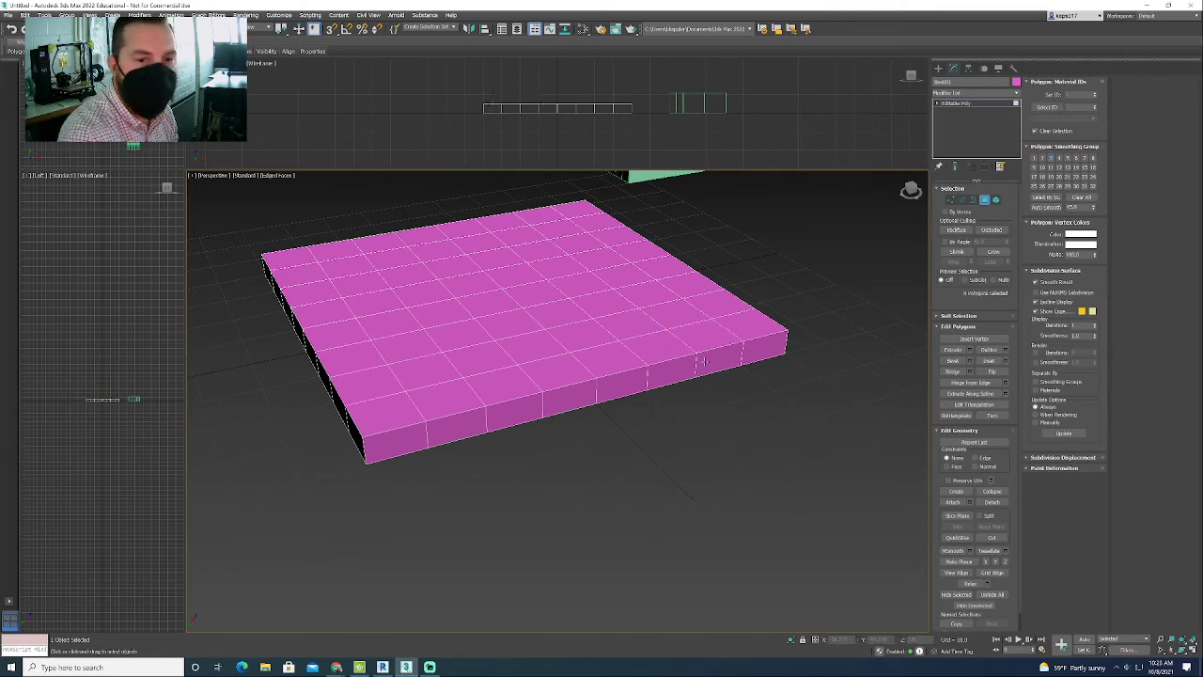
left_click(657, 345)
left_click(598, 362)
left_click(559, 371)
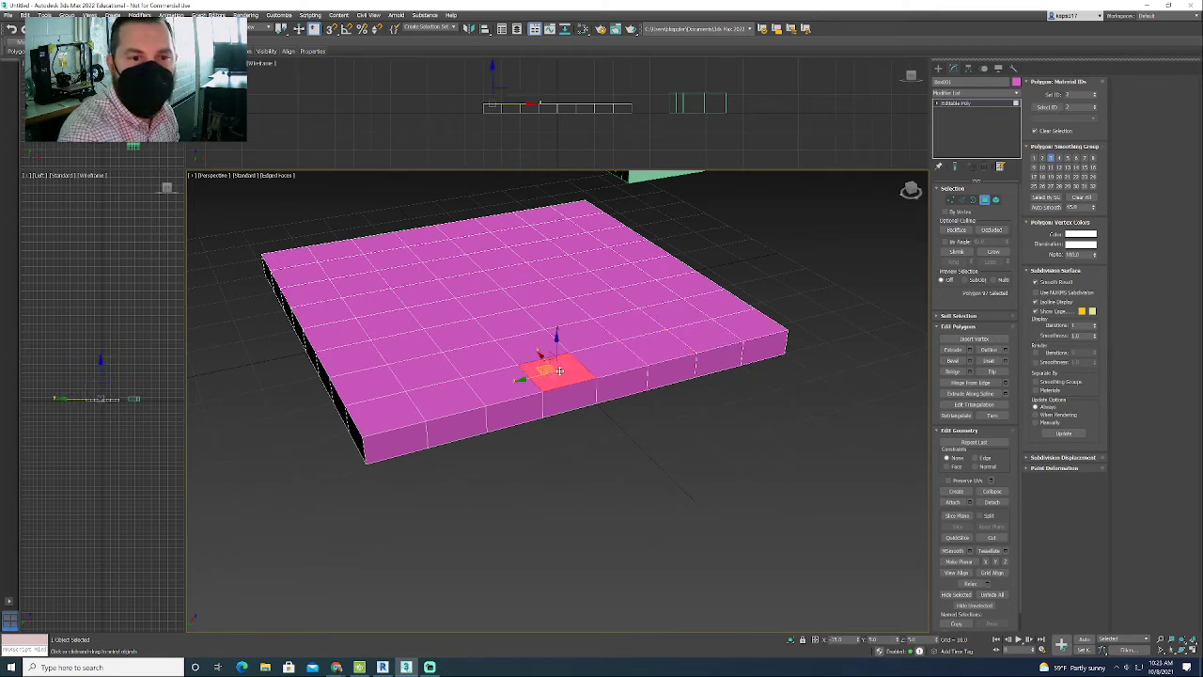
left_click(505, 387)
left_click(430, 401)
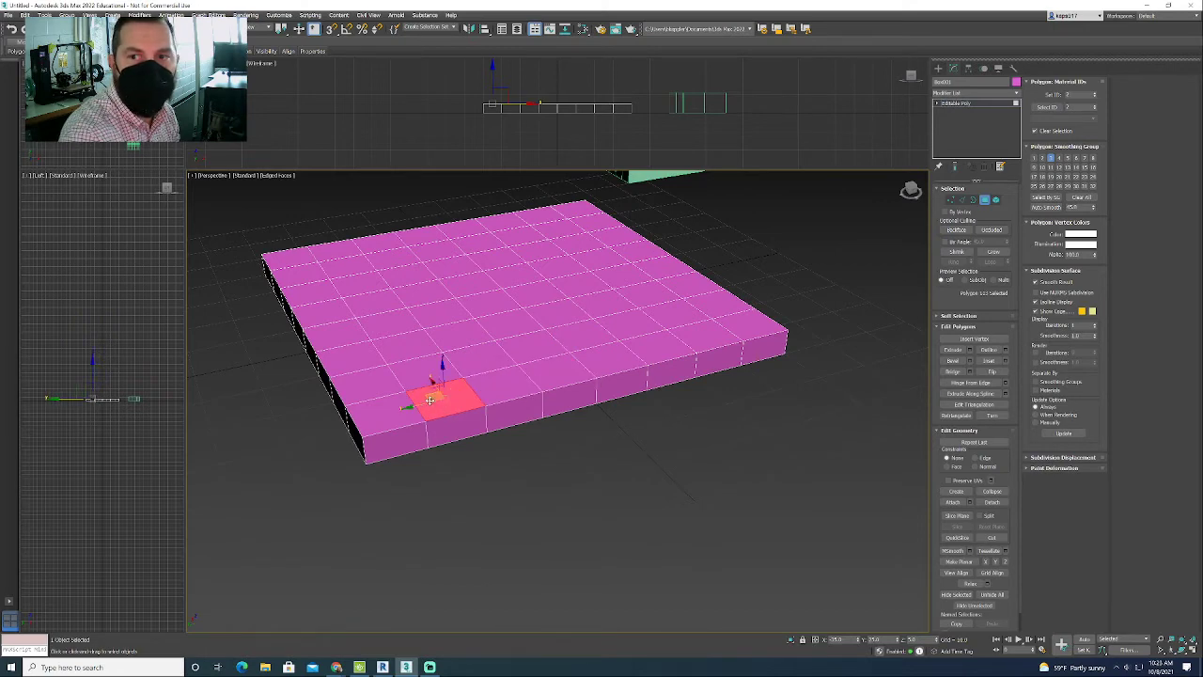
left_click(531, 514)
- Open the Slate Material Editor, and reposition and enlarge its window
middle_click_drag(620, 502, 663, 547)
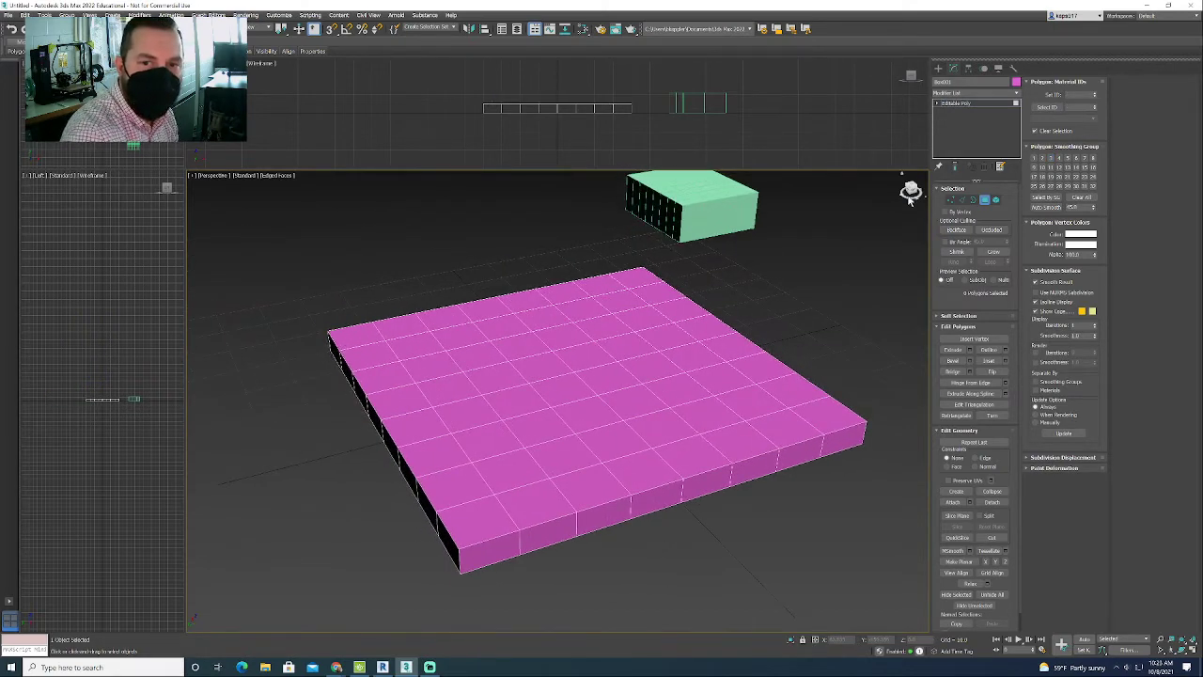
left_click_drag(910, 199, 927, 195)
middle_click_drag(787, 253, 751, 245)
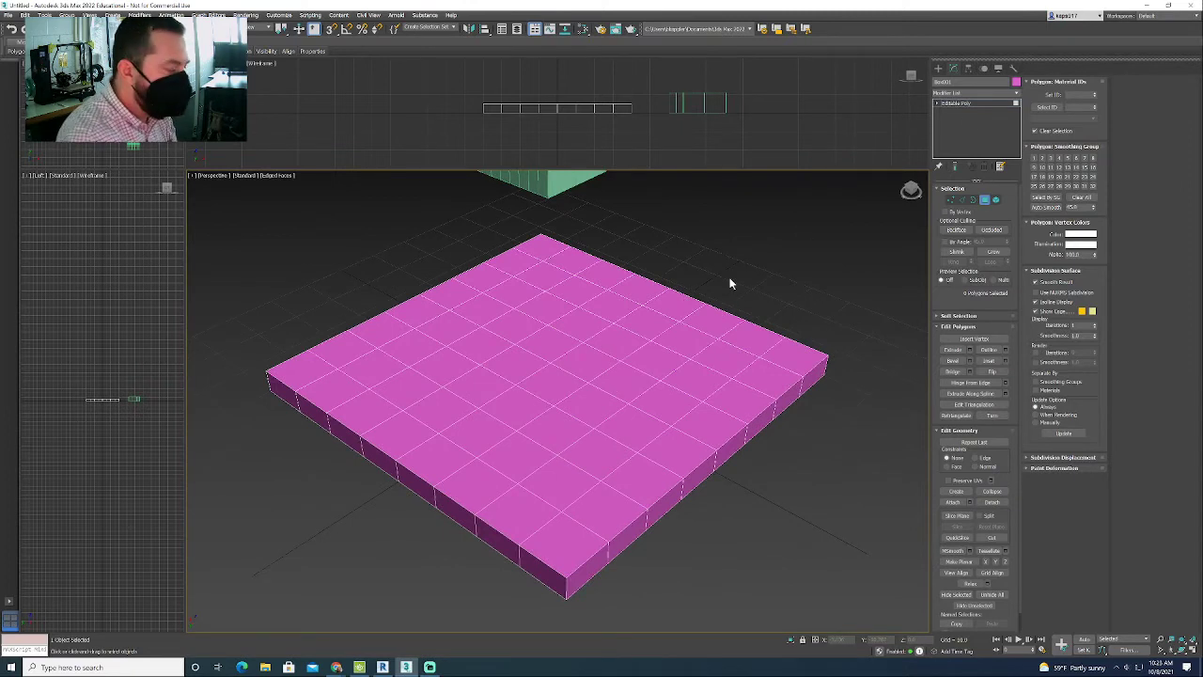
left_click(247, 15)
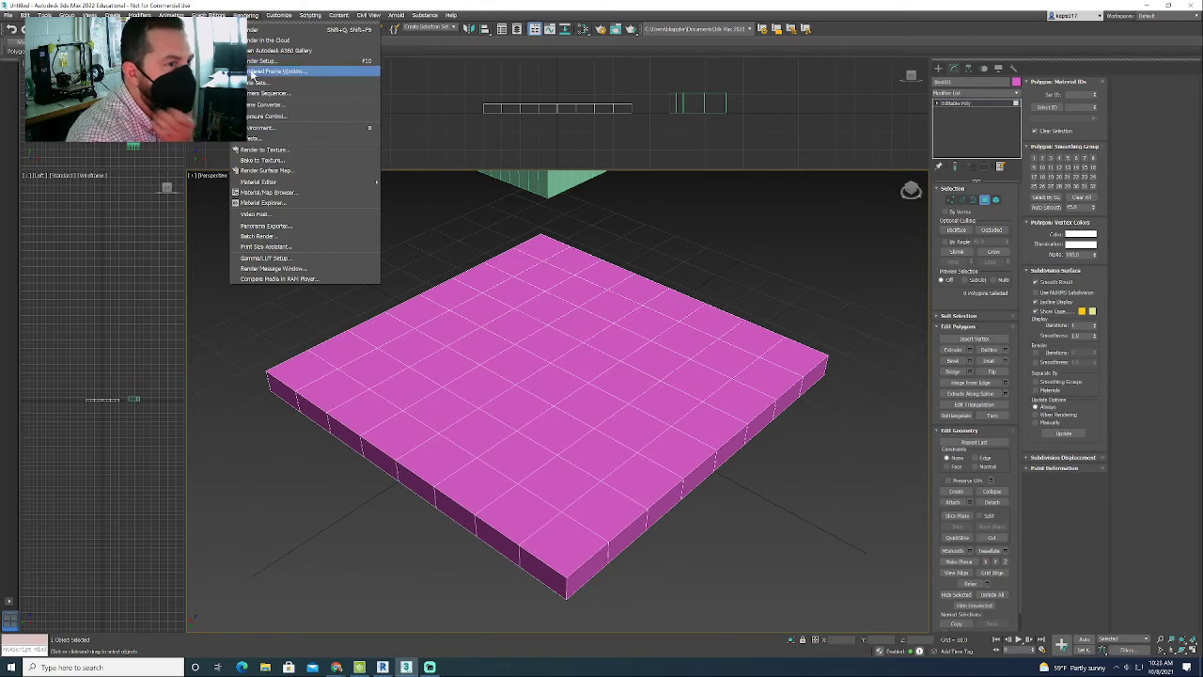
mouse_move(273, 185)
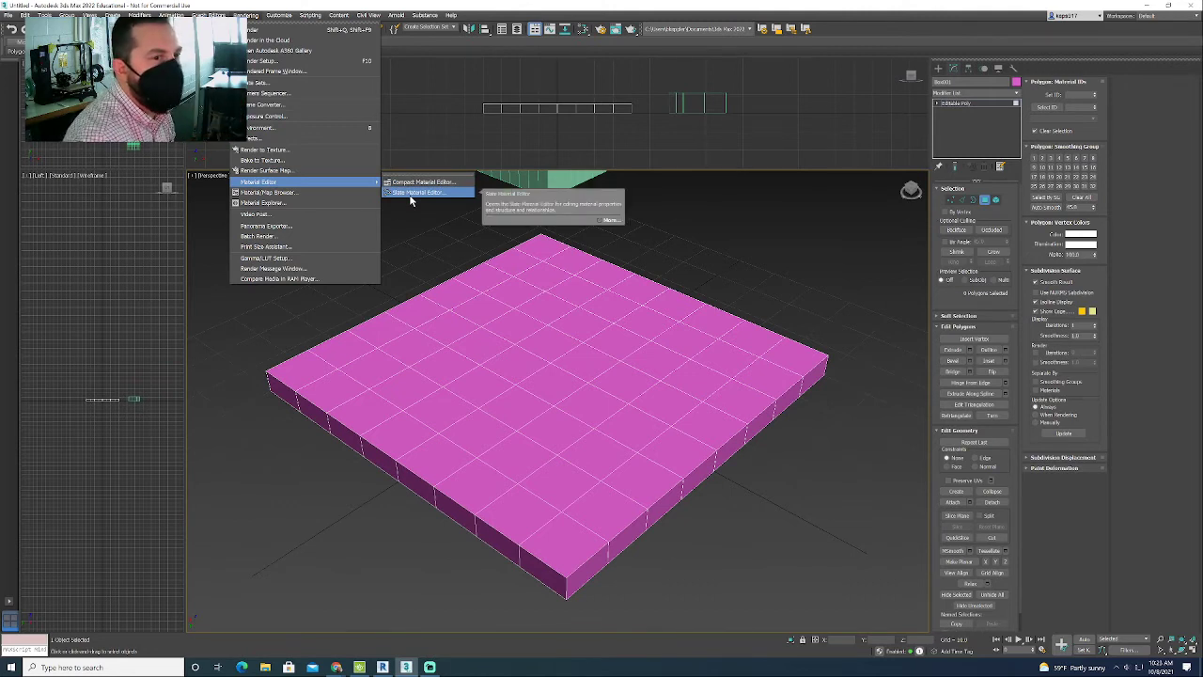
left_click(477, 235)
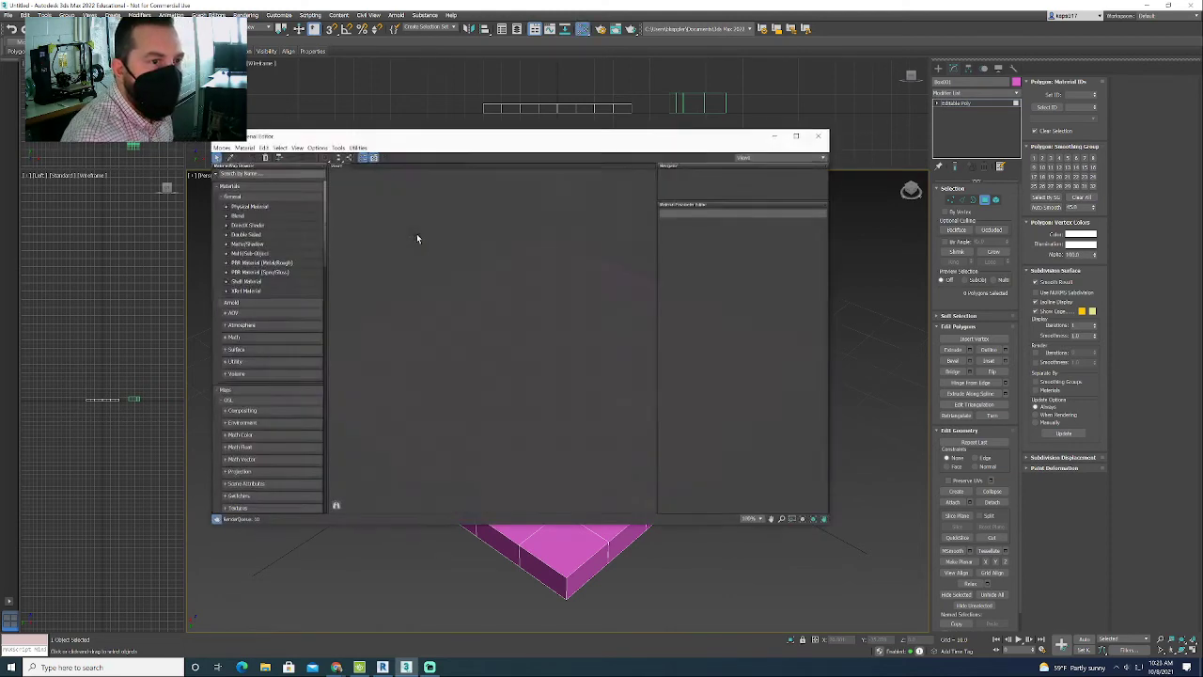
left_click_drag(389, 137, 292, 60)
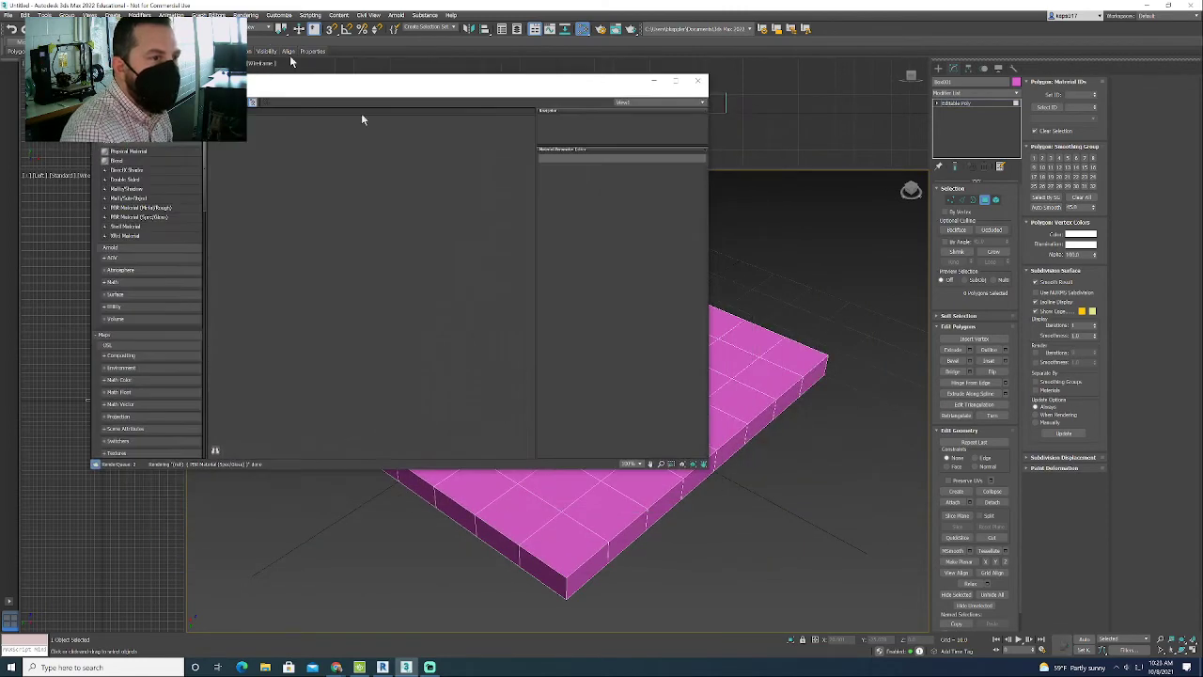
left_click_drag(712, 438, 910, 564)
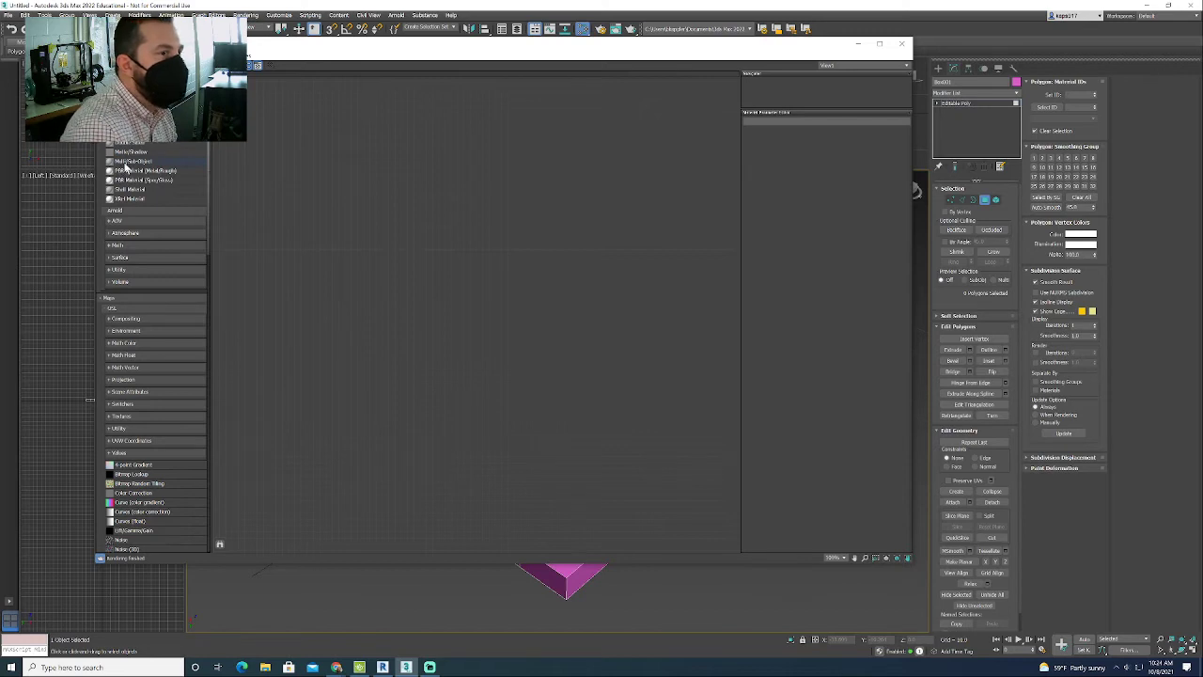
- Try adding a Multi/Sub-Object material to the material view, replacing the first node with a second one
double_click(128, 162)
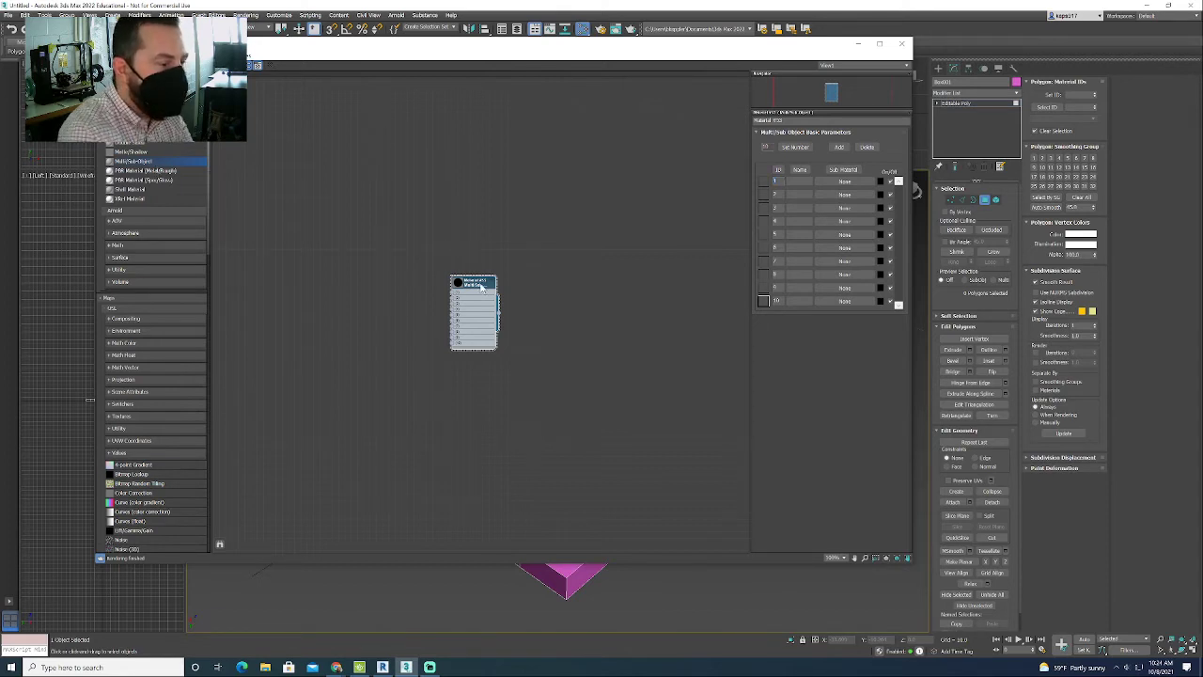
key("Delete")
left_click_drag(127, 163, 567, 228)
scroll(492, 257, "up", 4)
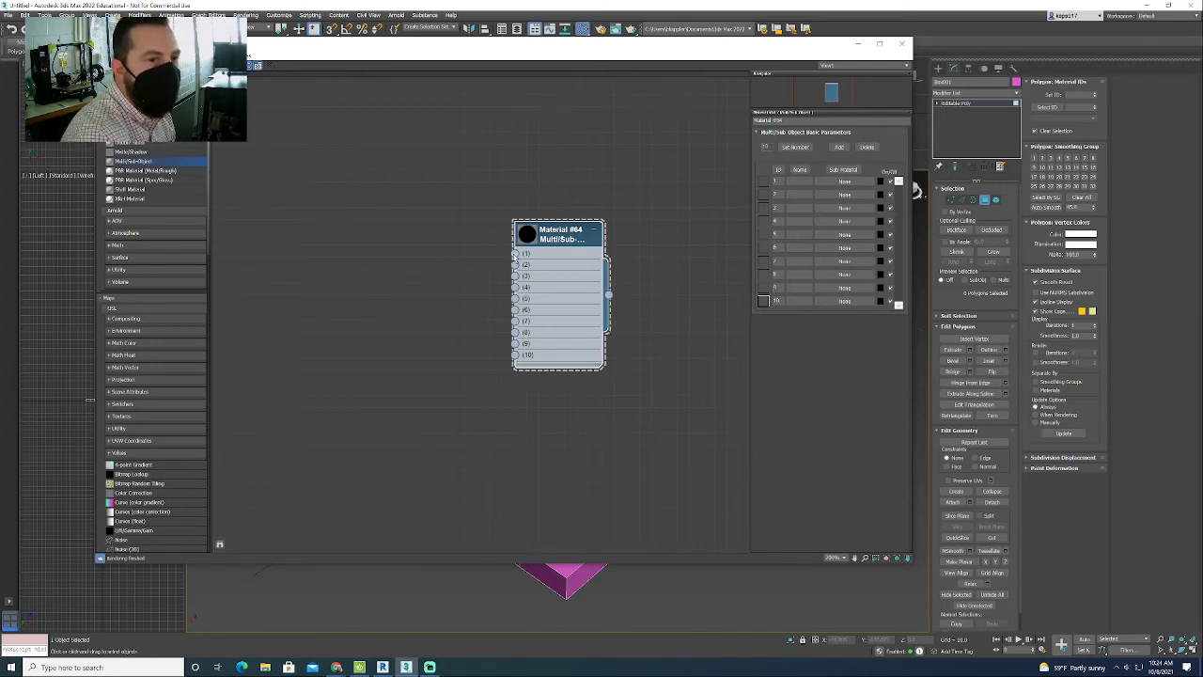
- Try wiring a new Physical Material into slot 1 of the Multi/Sub-Object material and spacing the nodes apart
left_click_drag(515, 253, 393, 166)
mouse_move(442, 169)
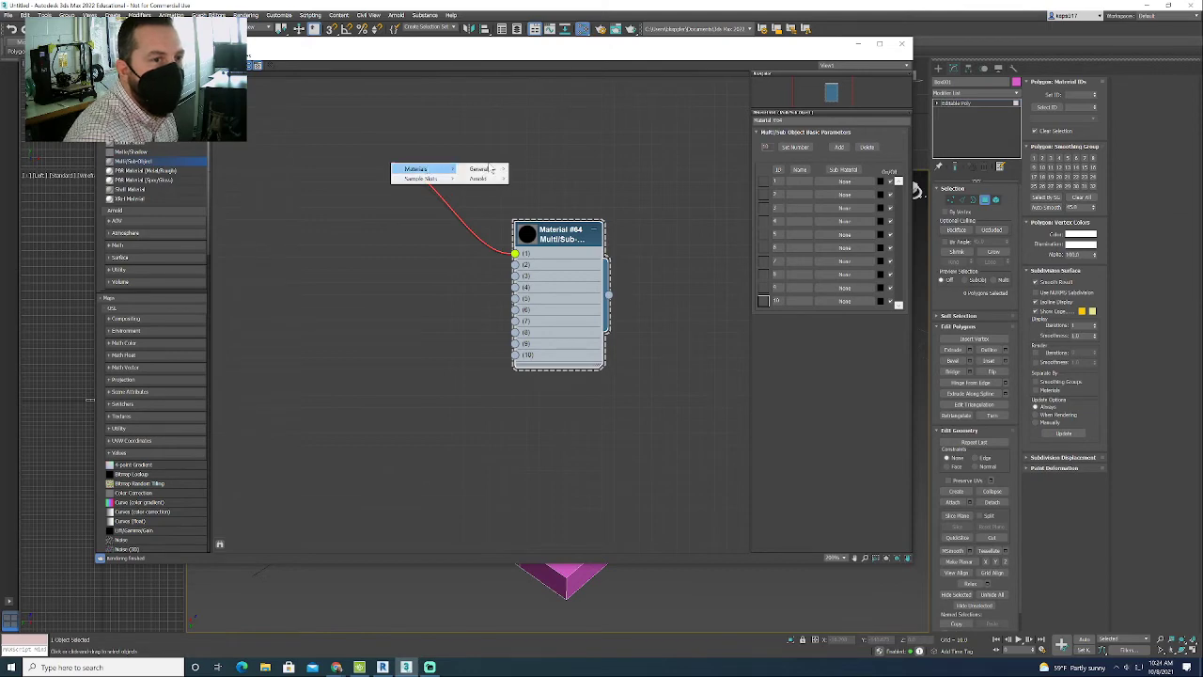
mouse_move(491, 169)
left_click(553, 169)
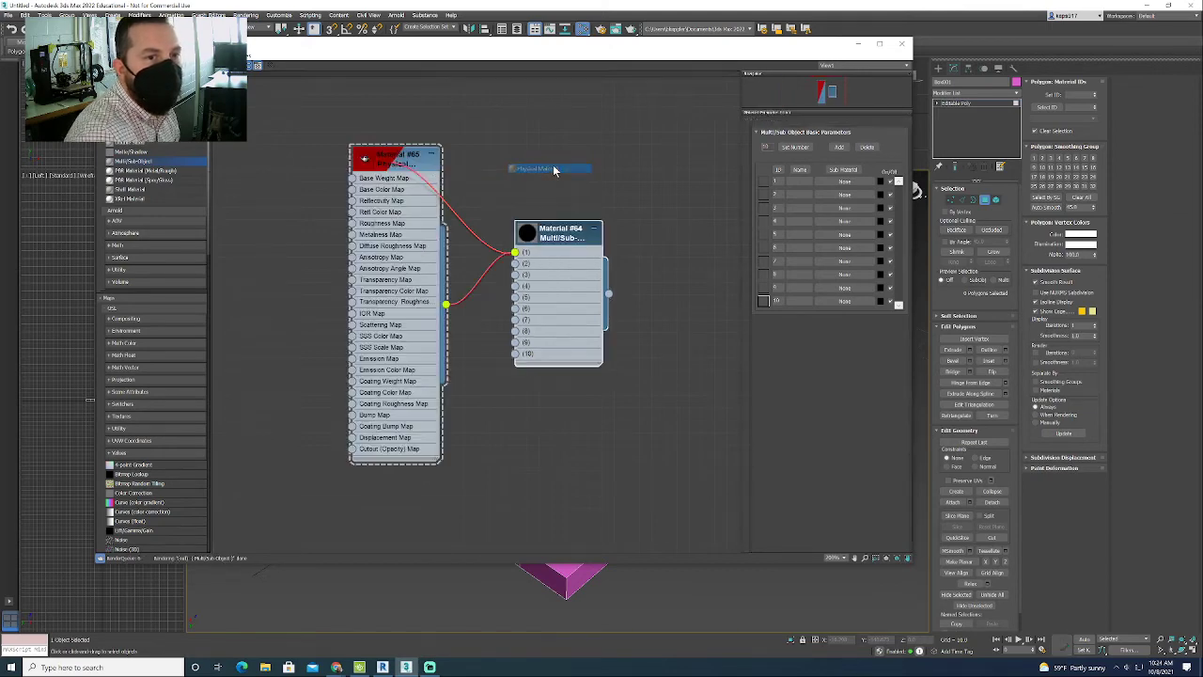
left_click_drag(397, 161, 286, 63)
scroll(363, 131, "down", 3)
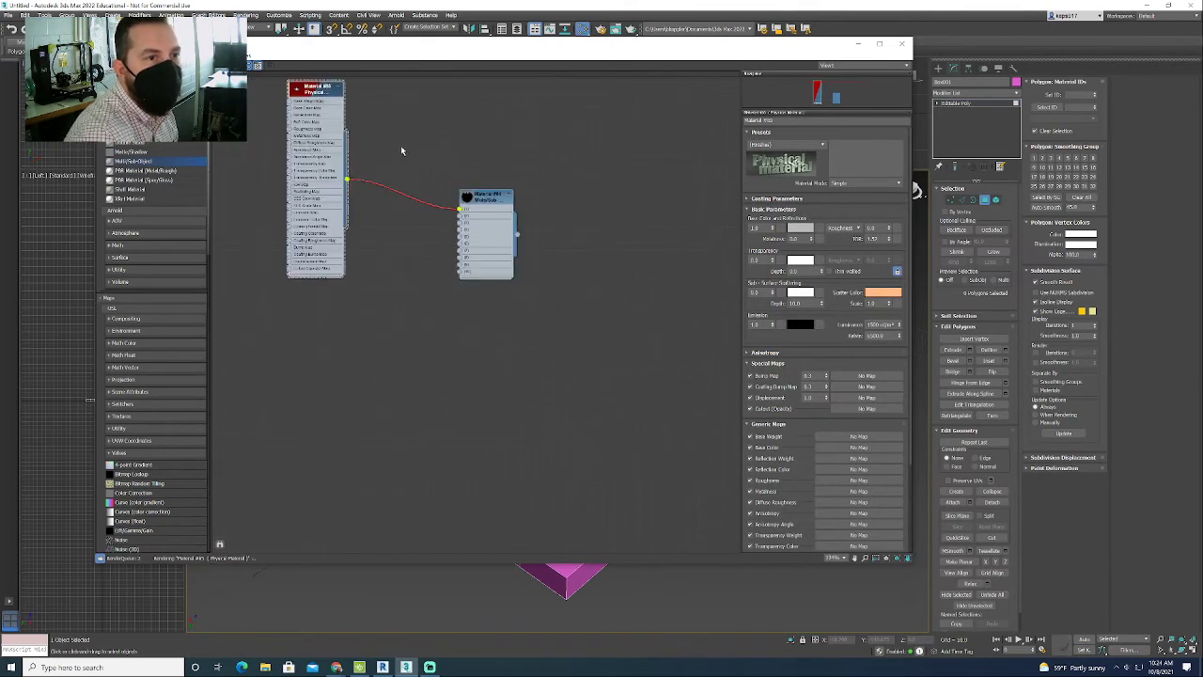
middle_click_drag(401, 146, 469, 314)
left_click_drag(381, 255, 325, 161)
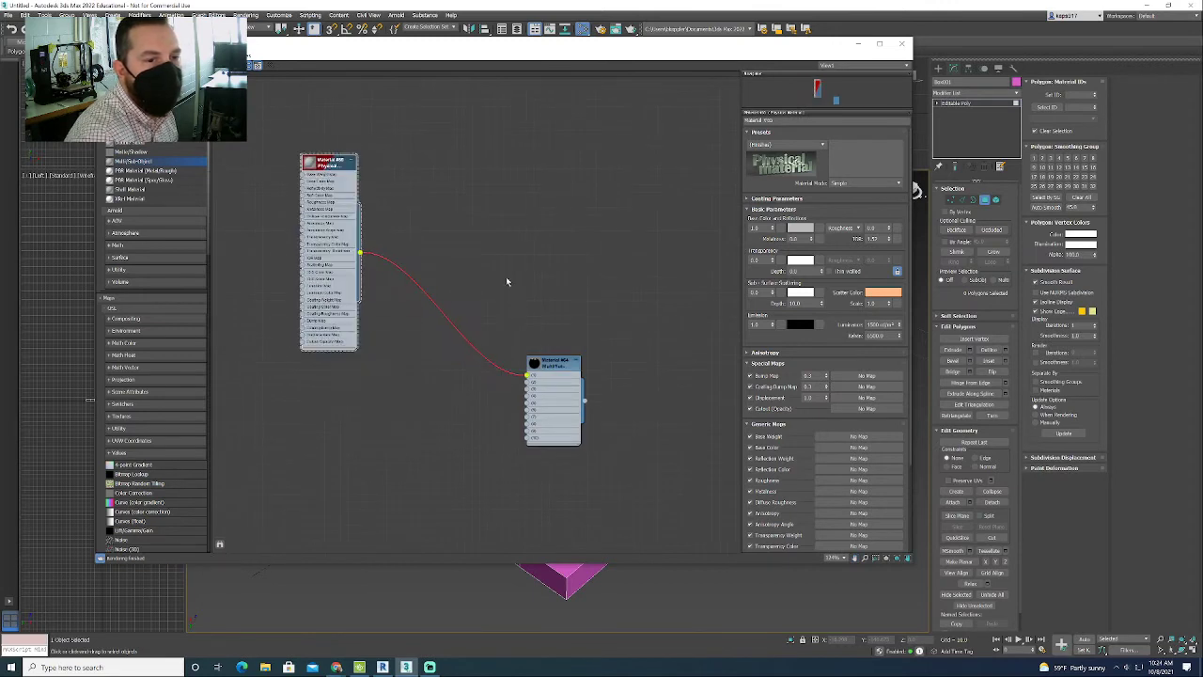
- Try wiring a second Physical Material into slot 2 of the Multi/Sub-Object material, placed below the first one
double_click(546, 366)
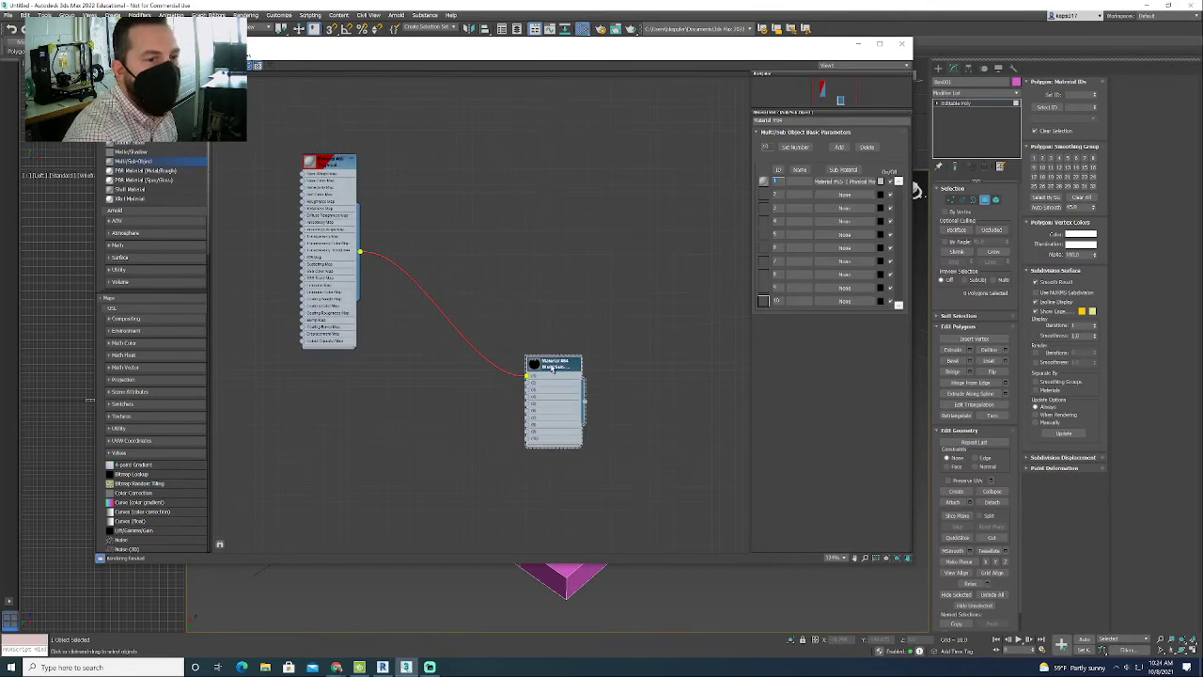
left_click_drag(445, 416, 350, 496)
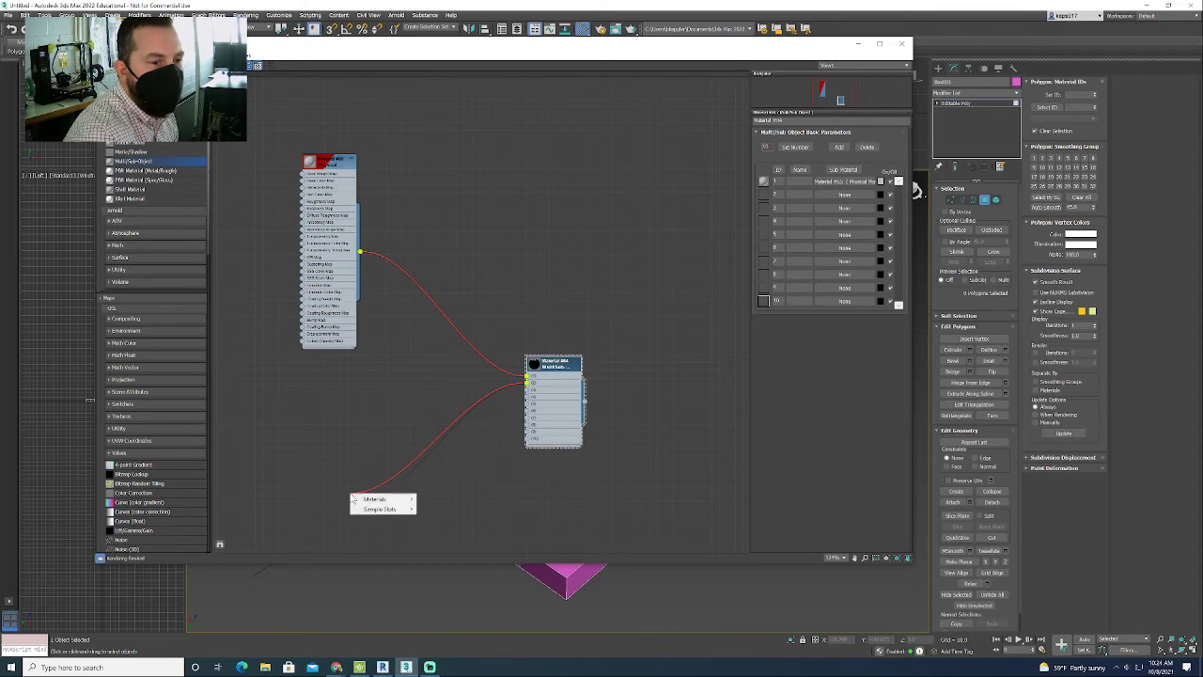
mouse_move(376, 499)
mouse_move(437, 499)
left_click(474, 499)
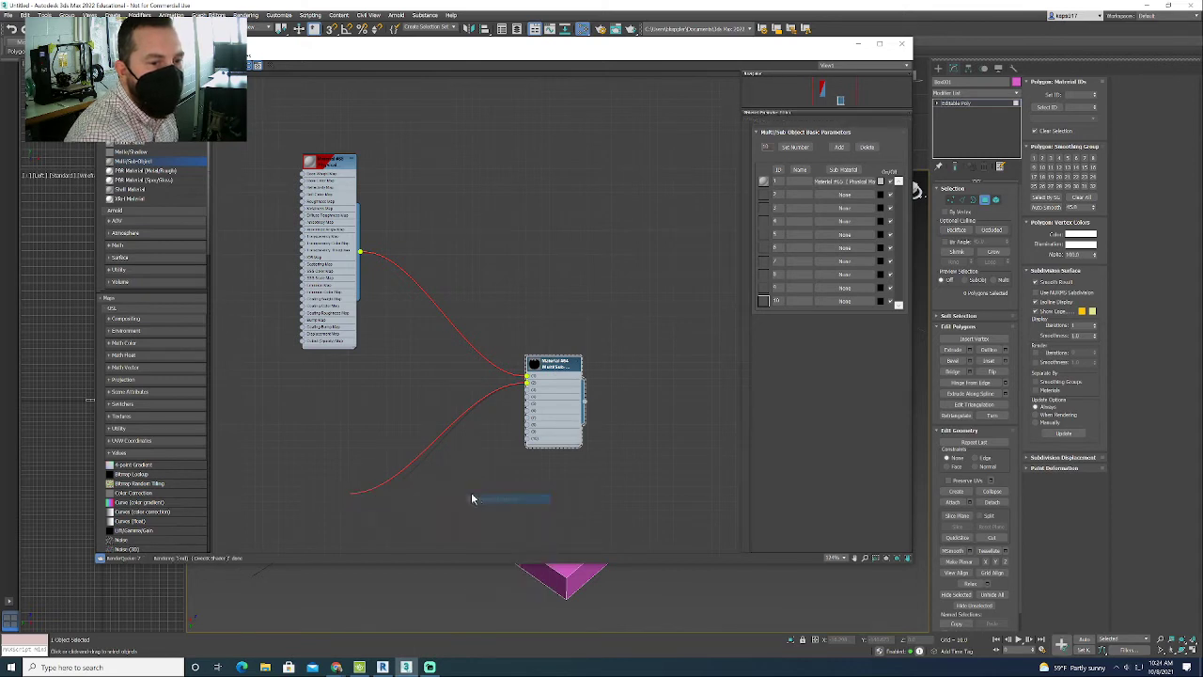
left_click_drag(349, 500, 327, 437)
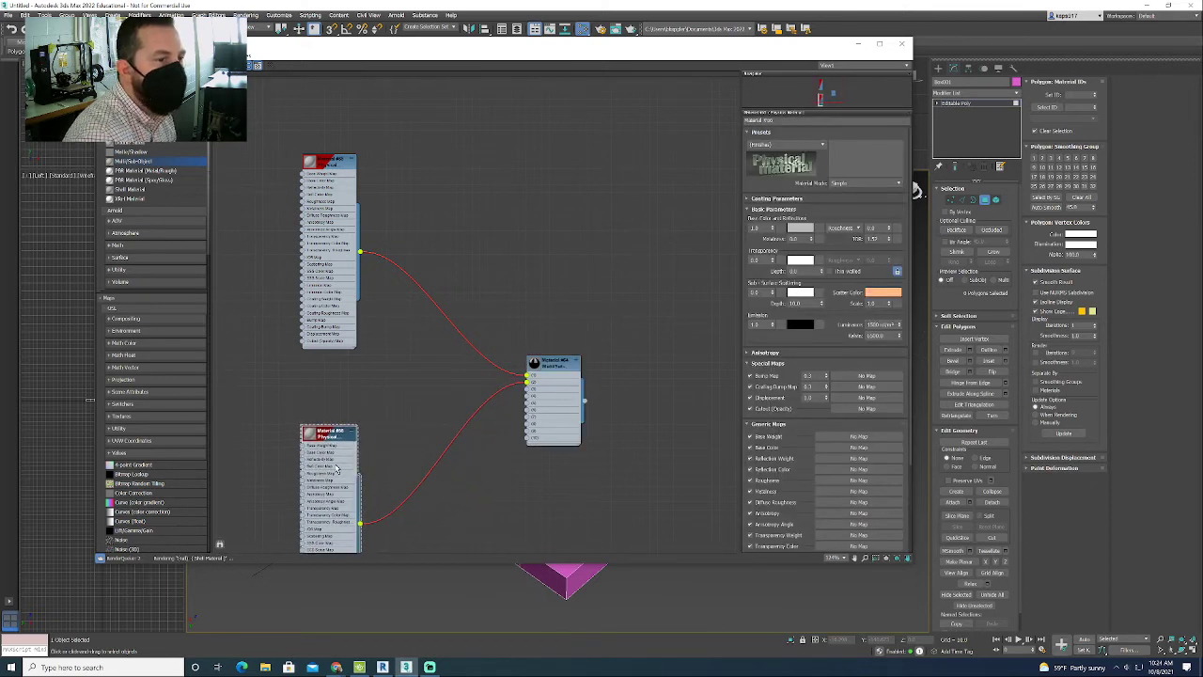
middle_click_drag(391, 468, 479, 387)
- Undo the creation of both Physical Materials and the Multi/Sub-Object material
key("ctrl+z")
key("ctrl+z")
key("ctrl+z")
key("ctrl+z")
key("ctrl+z")
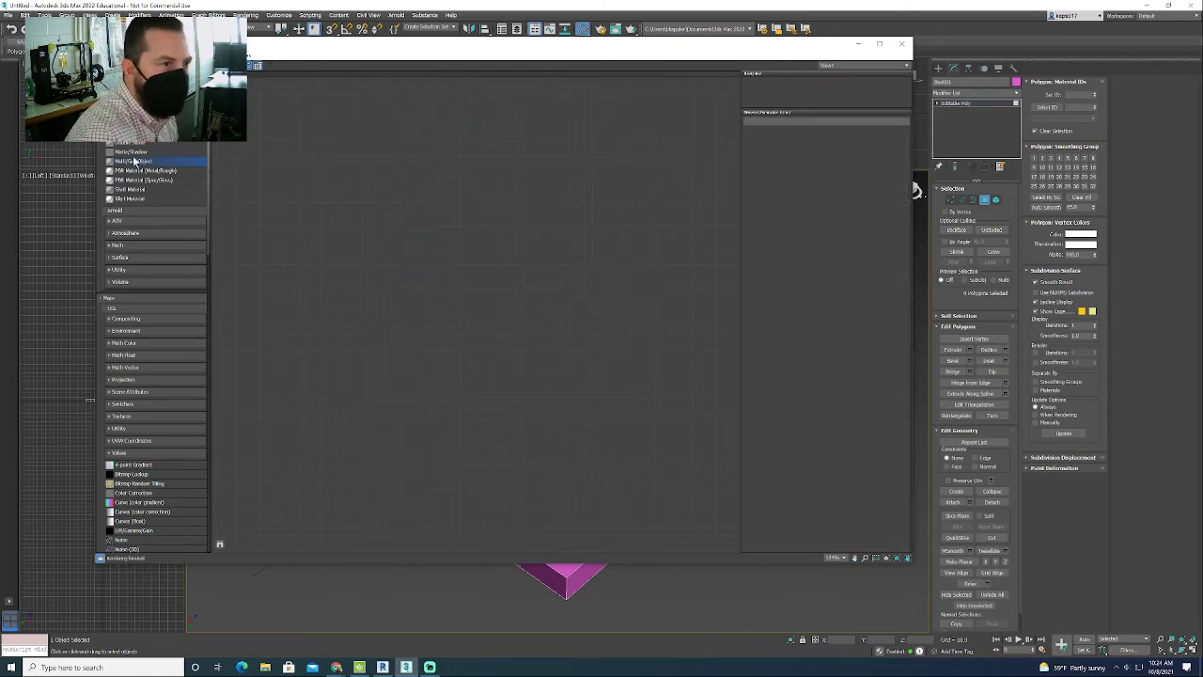
- Add a Multi/Sub-Object material to the view and wire a new Physical Material into its slot 1, placed up and away from it
left_click_drag(471, 251, 542, 252)
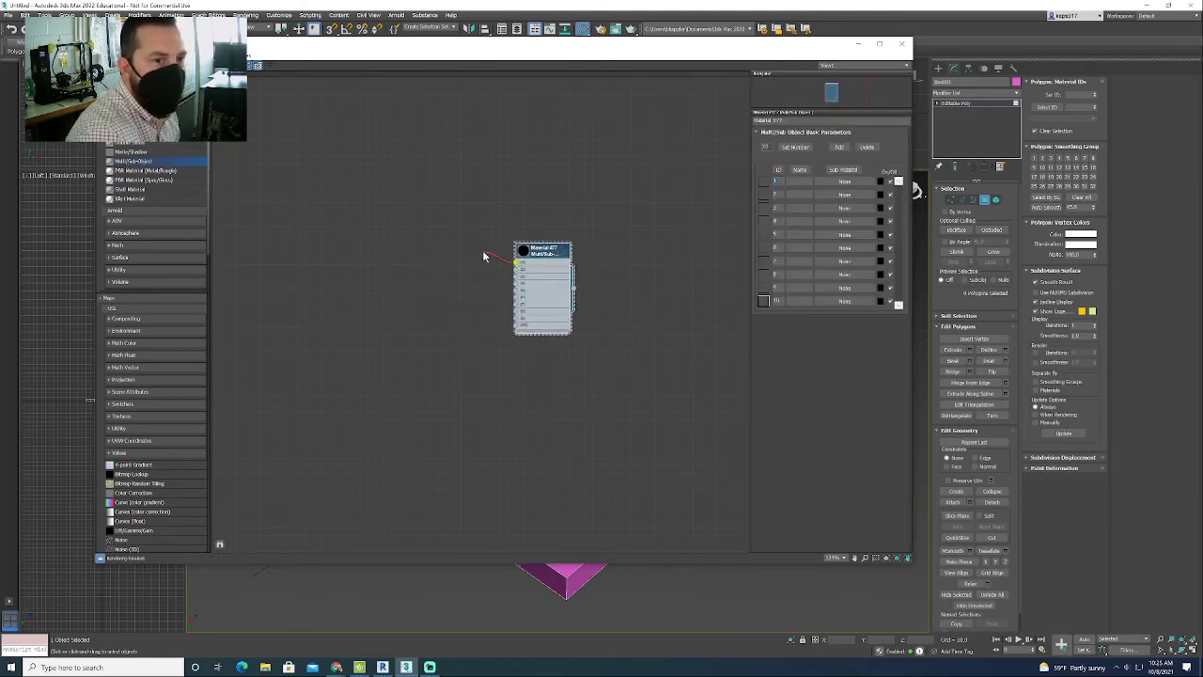
left_click_drag(426, 185, 428, 186)
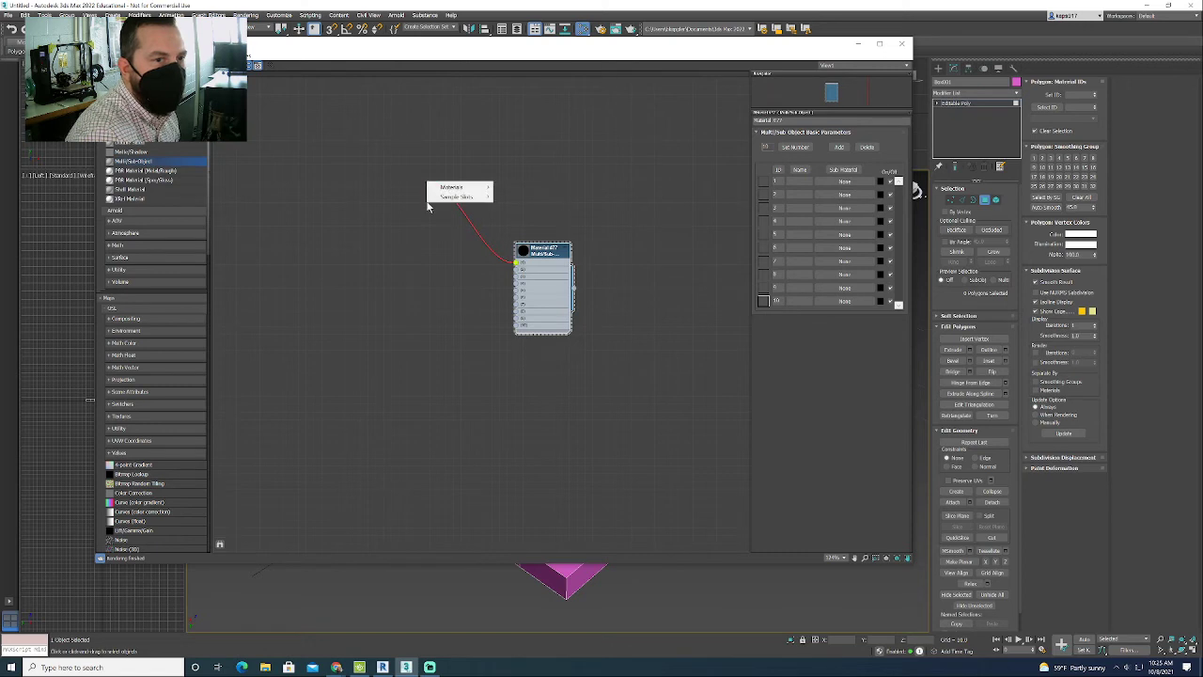
mouse_move(450, 188)
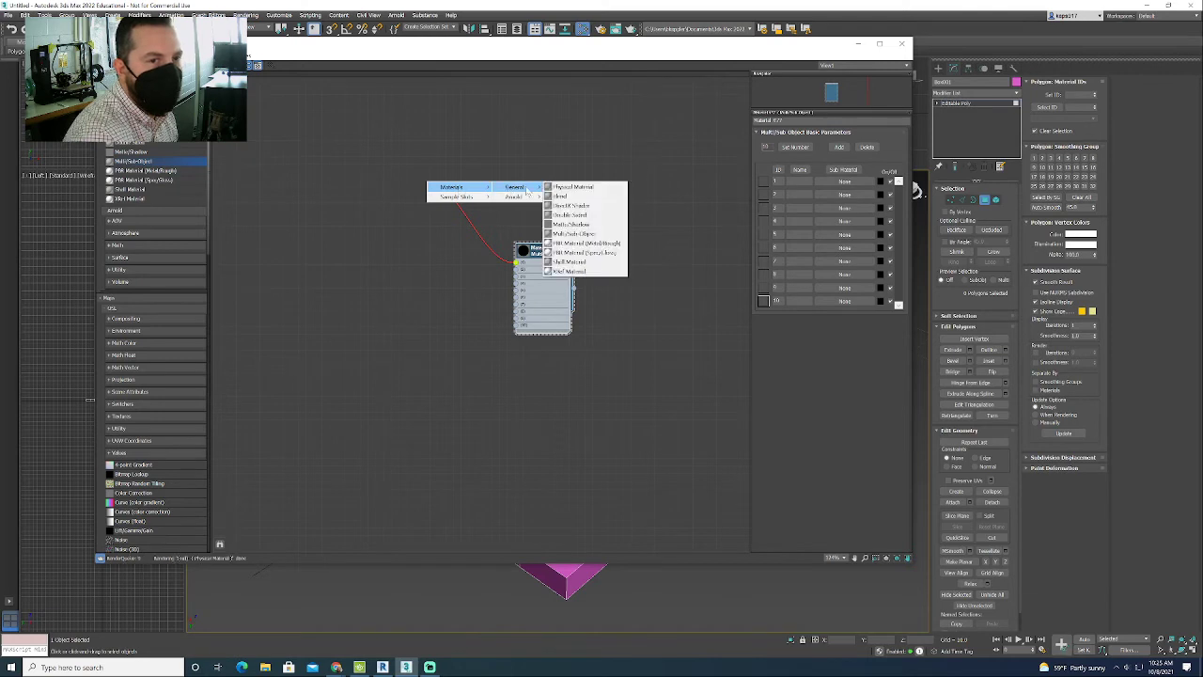
mouse_move(515, 188)
left_click(565, 187)
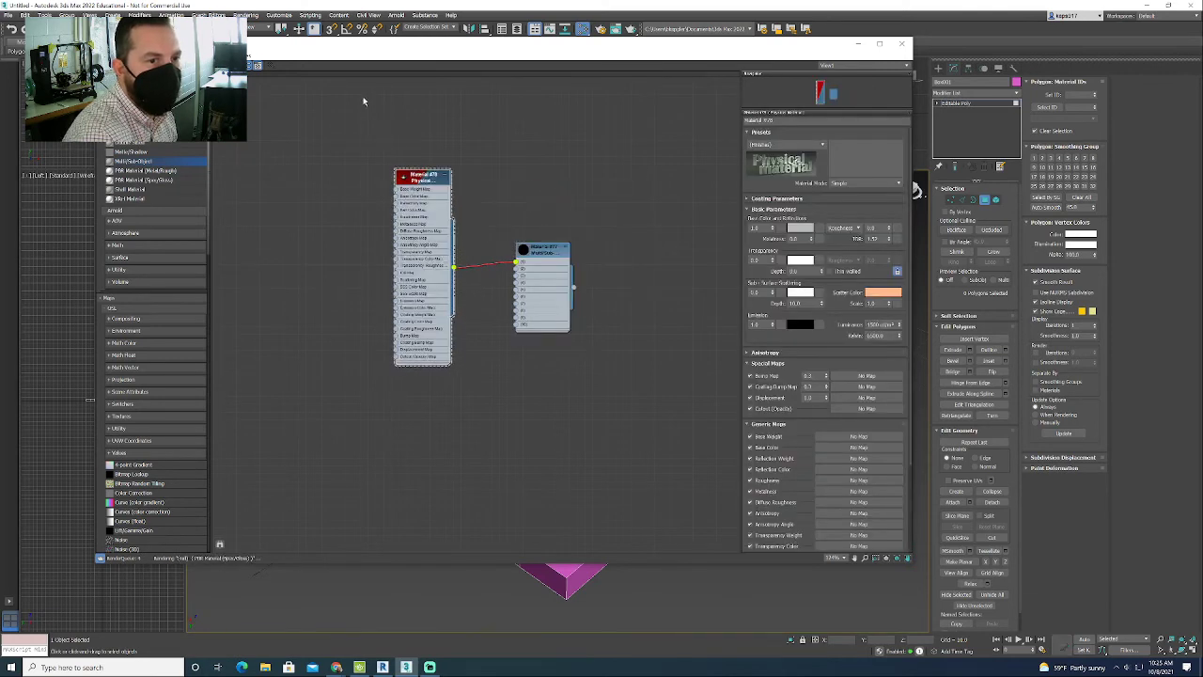
left_click_drag(423, 173, 347, 86)
- Wire a second new Physical Material into slot 2 of the Multi/Sub-Object material and place it below the first one
left_click_drag(520, 273, 396, 386)
mouse_move(428, 391)
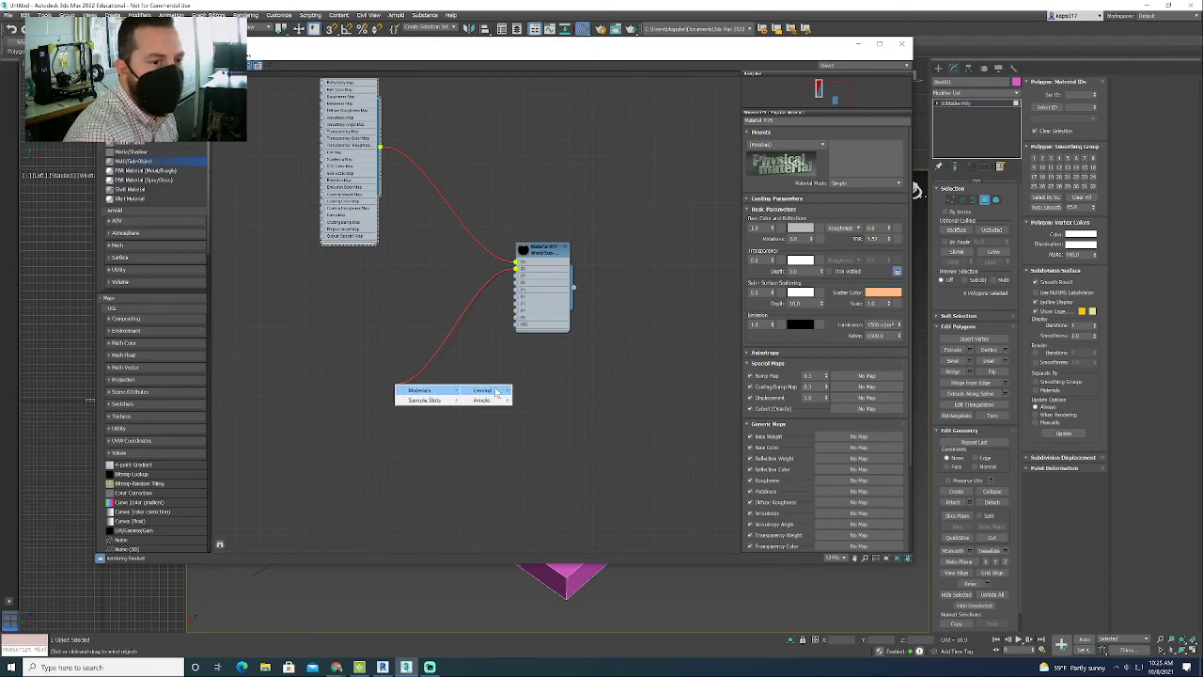
mouse_move(482, 389)
left_click(540, 389)
left_click_drag(425, 391, 383, 331)
scroll(383, 284, "down", 1)
scroll(383, 284, "down", 2)
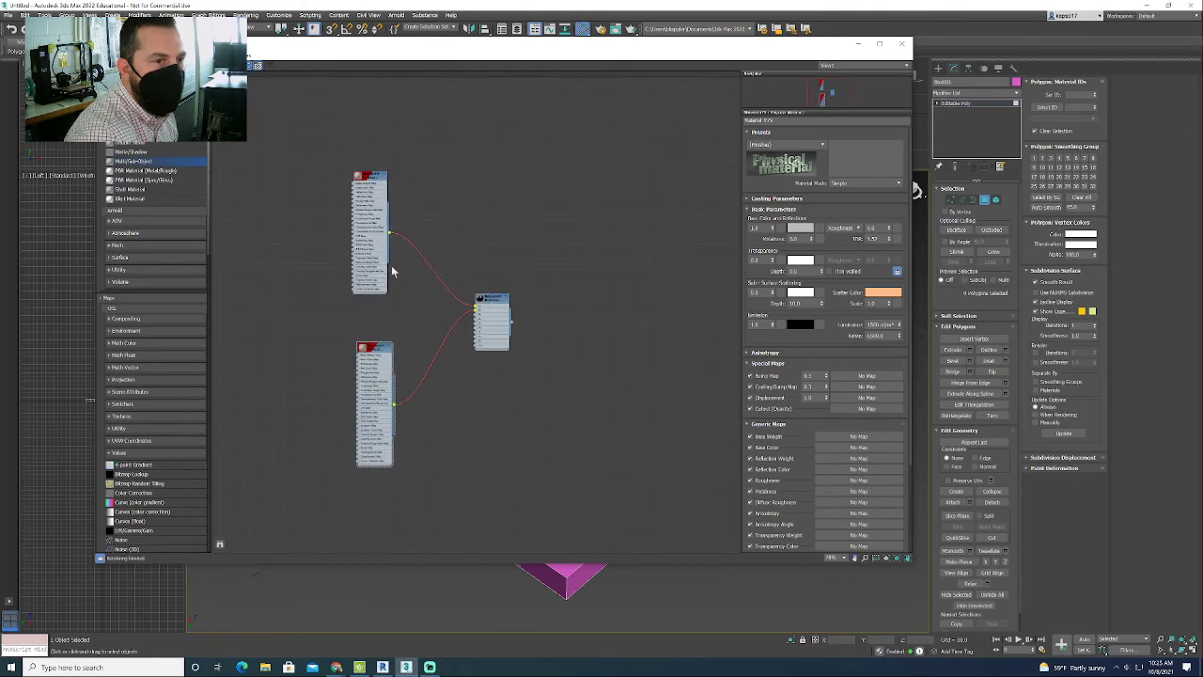
- Set the base color of the slot 1 Physical Material to yellow
double_click(366, 178)
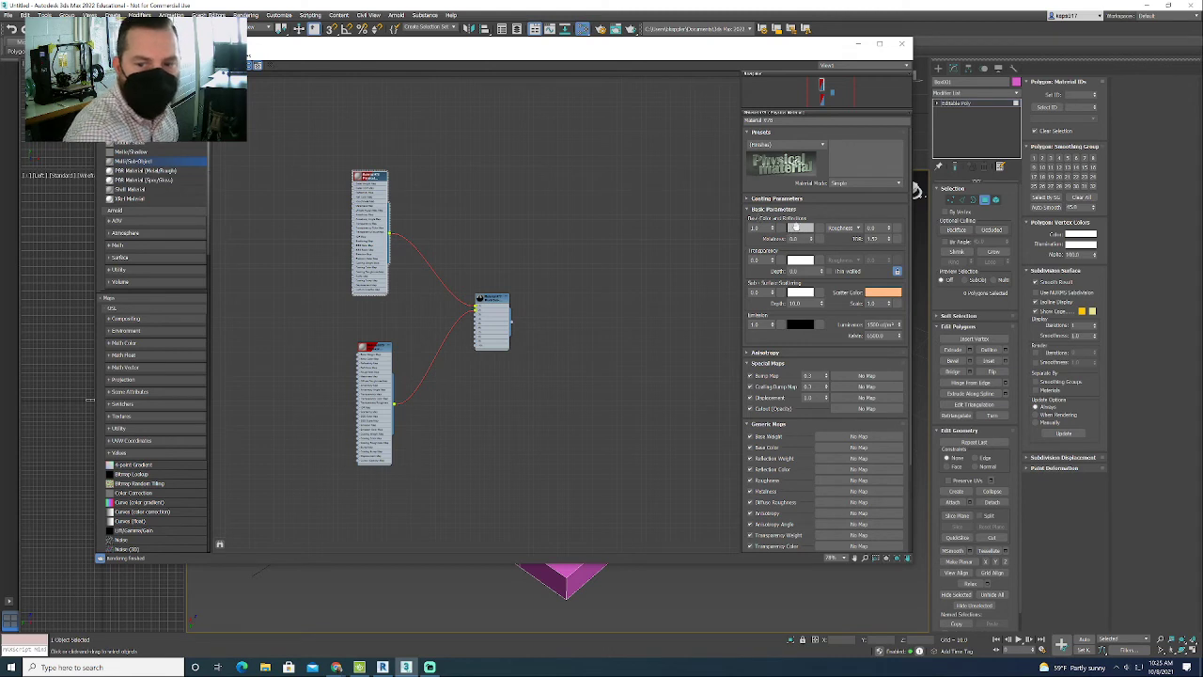
left_click(796, 228)
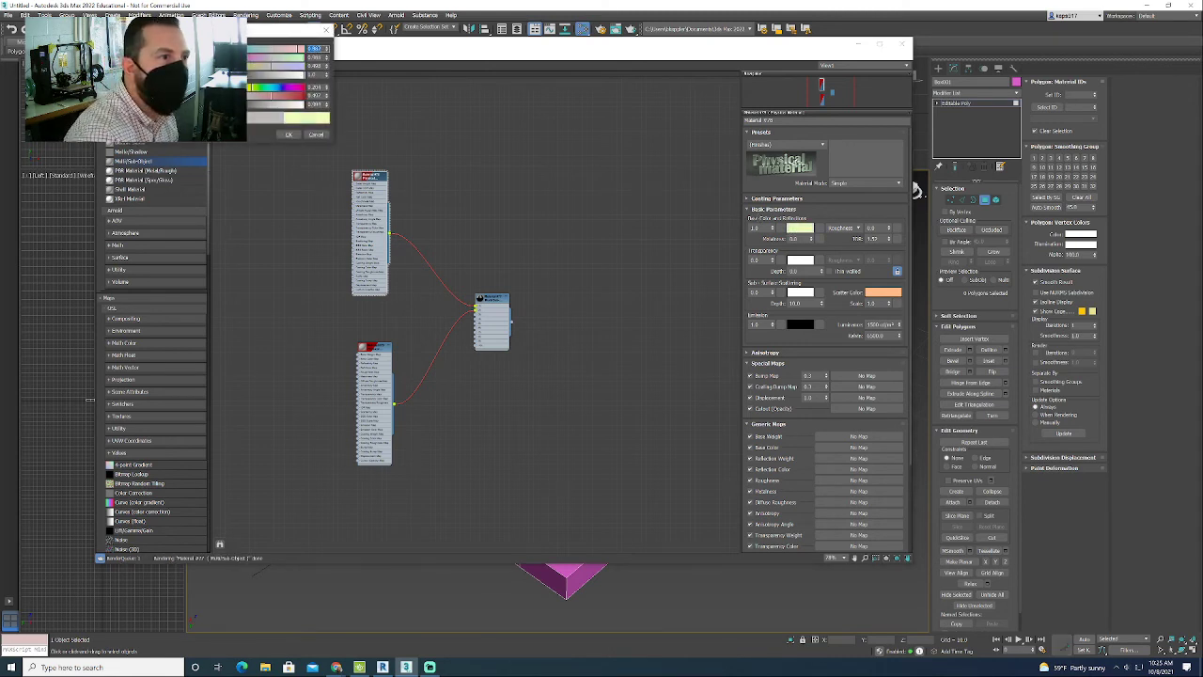
left_click(290, 134)
- Set the base color of the slot 2 Physical Material to red
left_click(376, 351)
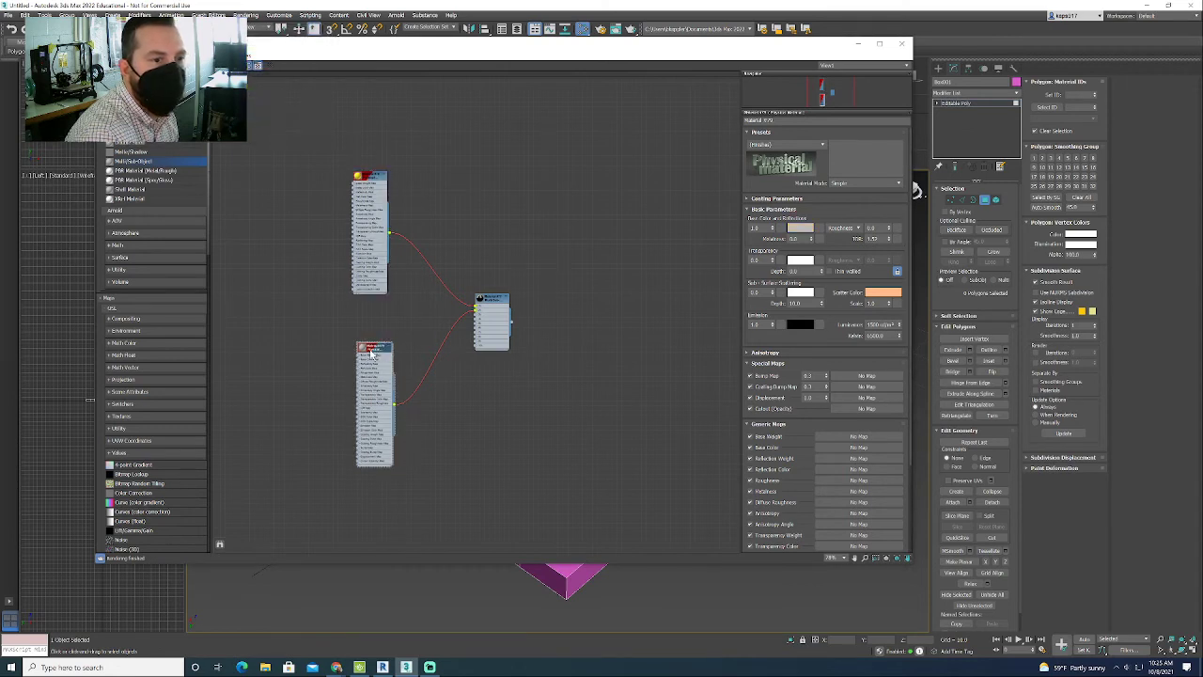
left_click(800, 228)
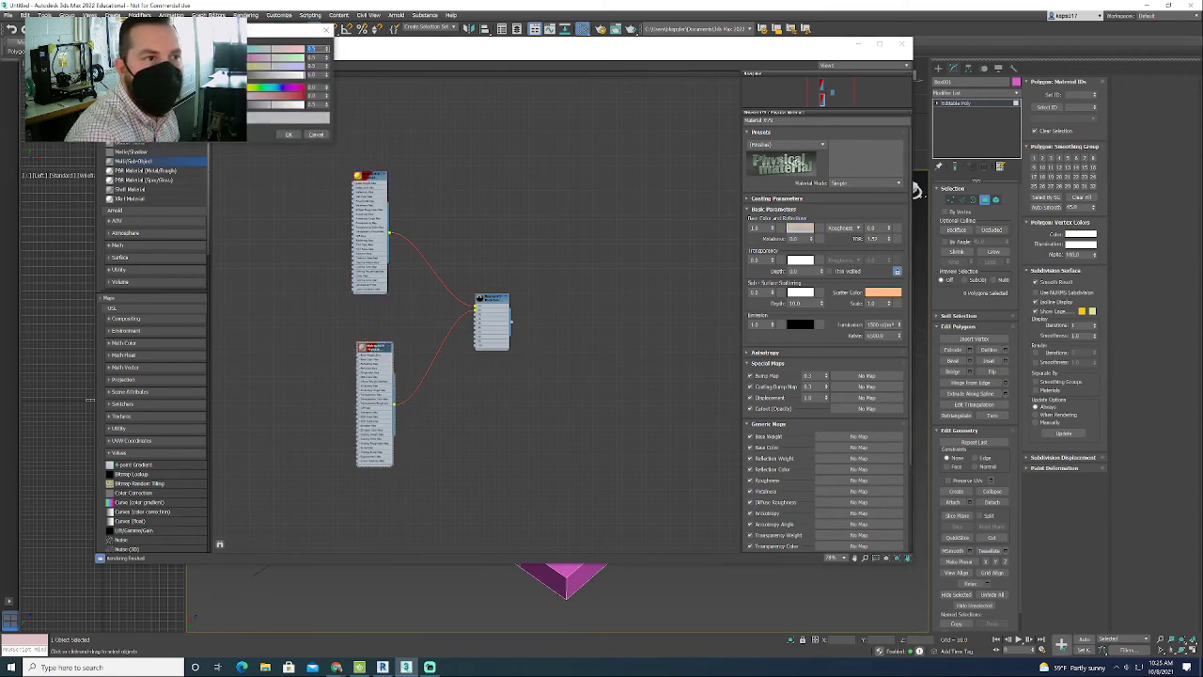
left_click(289, 135)
- Change the base color of the slot 1 Physical Material to light grey
left_click(371, 178)
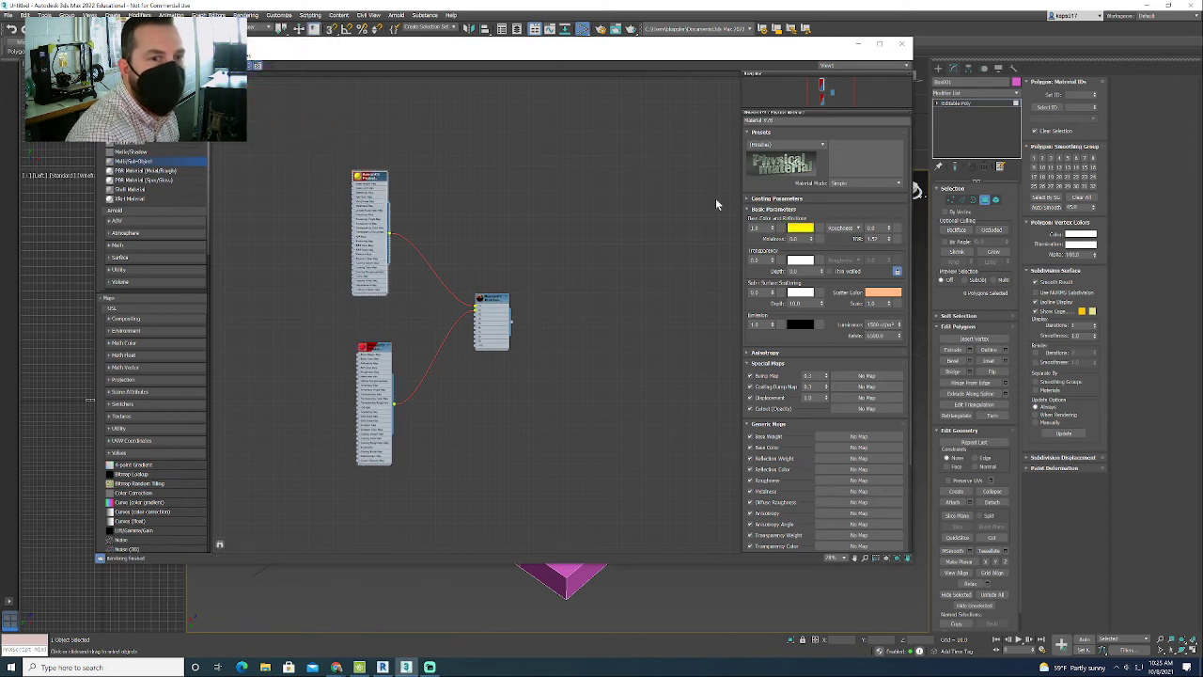
left_click(799, 228)
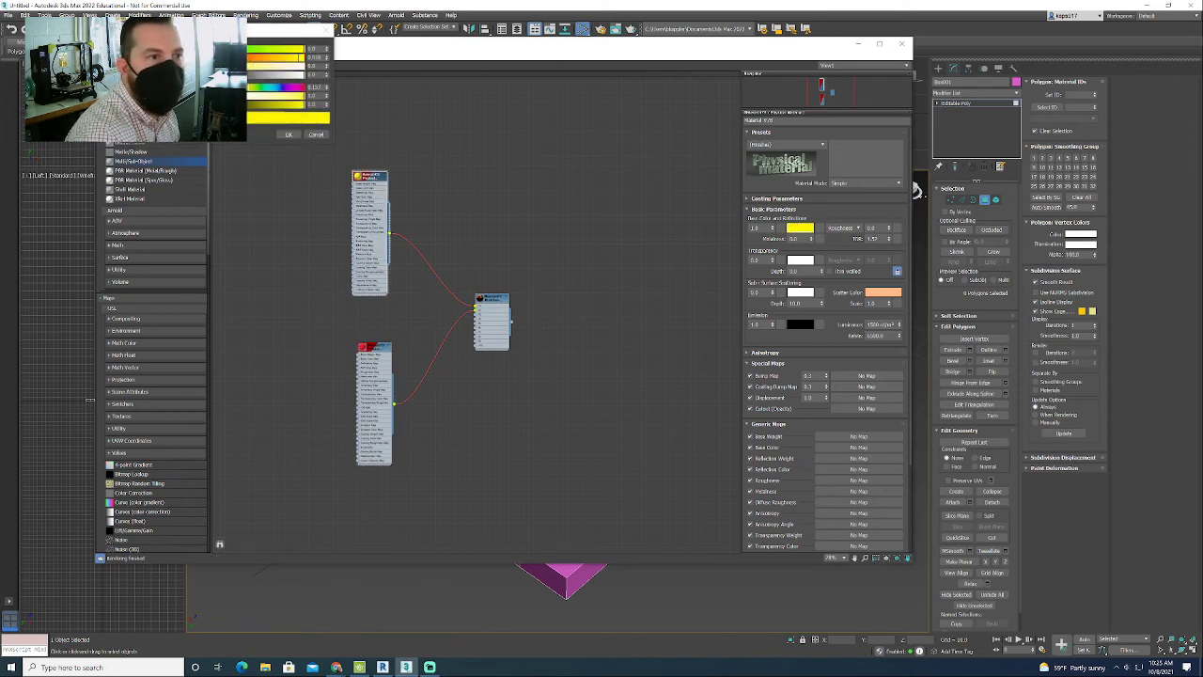
left_click(272, 76)
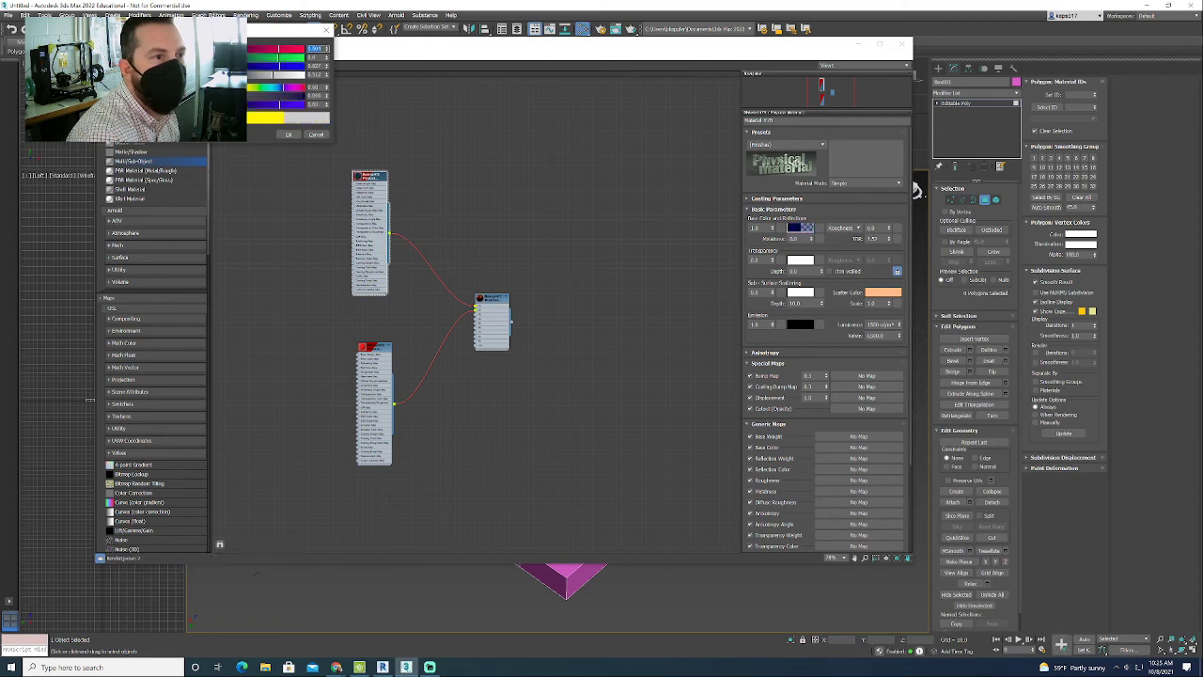
left_click(285, 135)
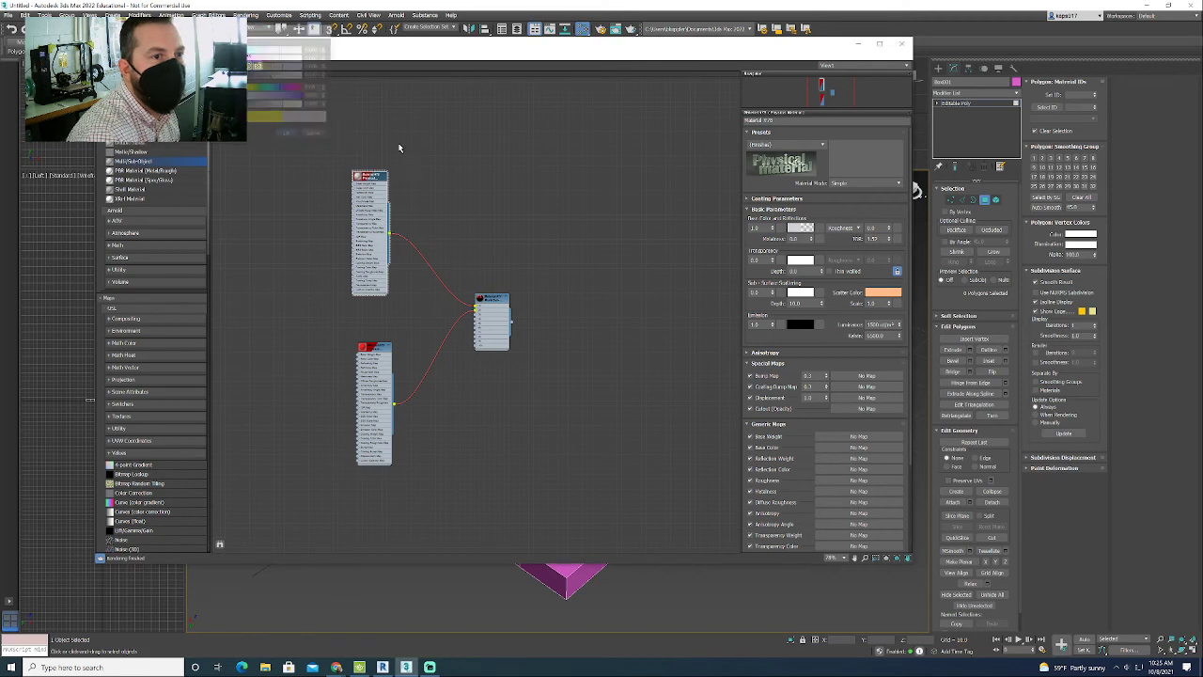
left_click_drag(366, 177, 361, 172)
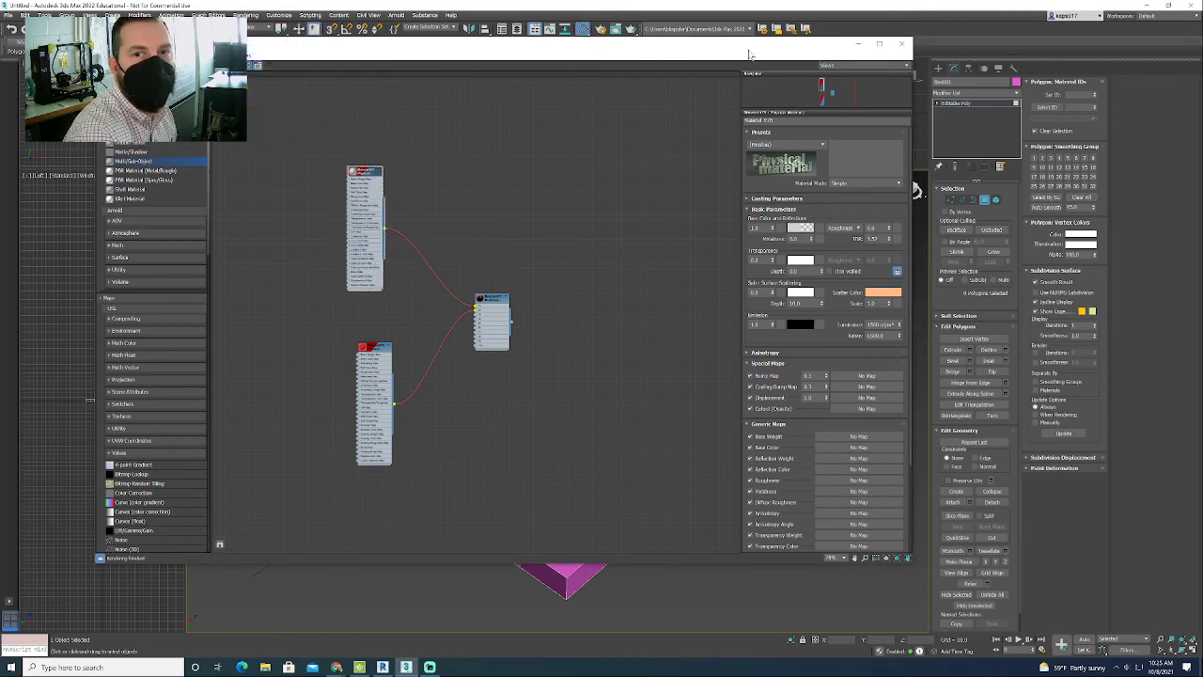
- Move the material editor clear of the perspective view and assign the Multi/Sub-Object material to the chessboard
left_click_drag(749, 53, 354, 101)
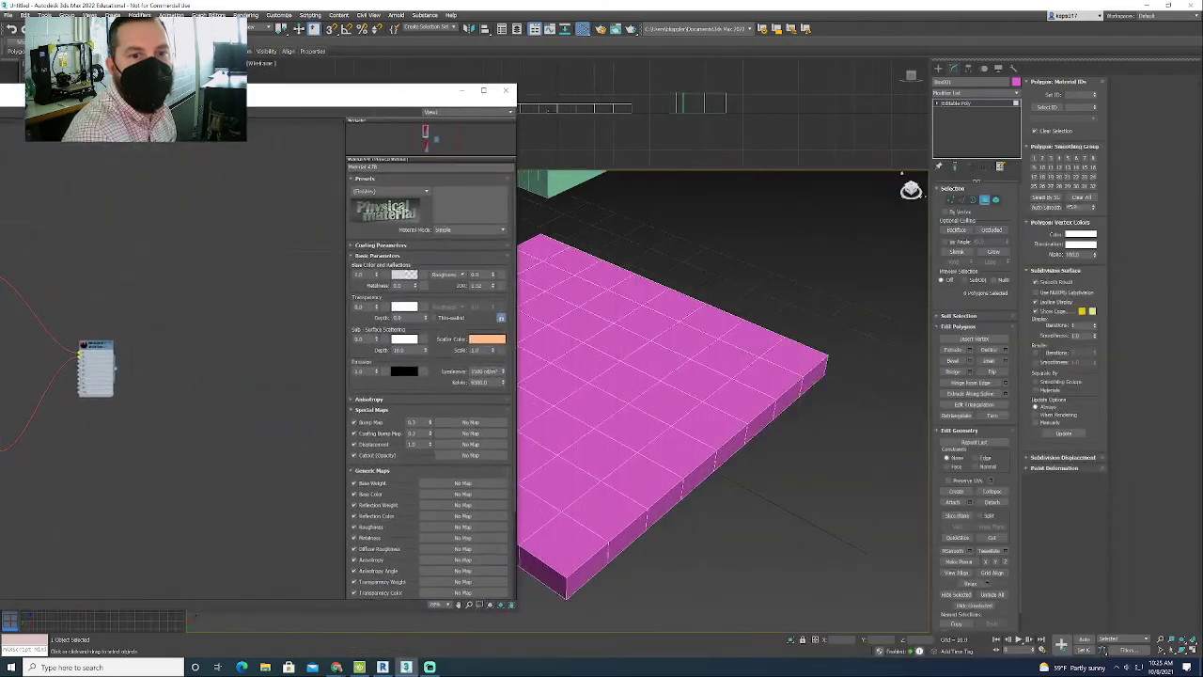
middle_click_drag(778, 238, 920, 262, "alt")
left_click_drag(349, 100, 448, 100)
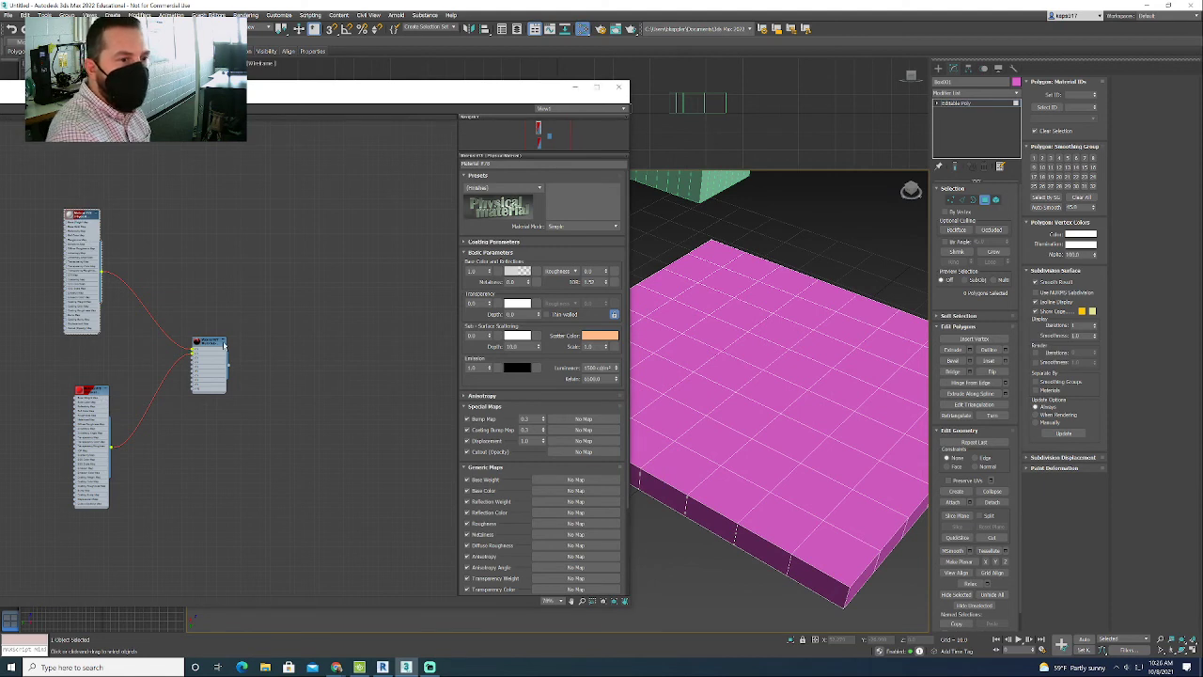
left_click_drag(223, 343, 237, 353)
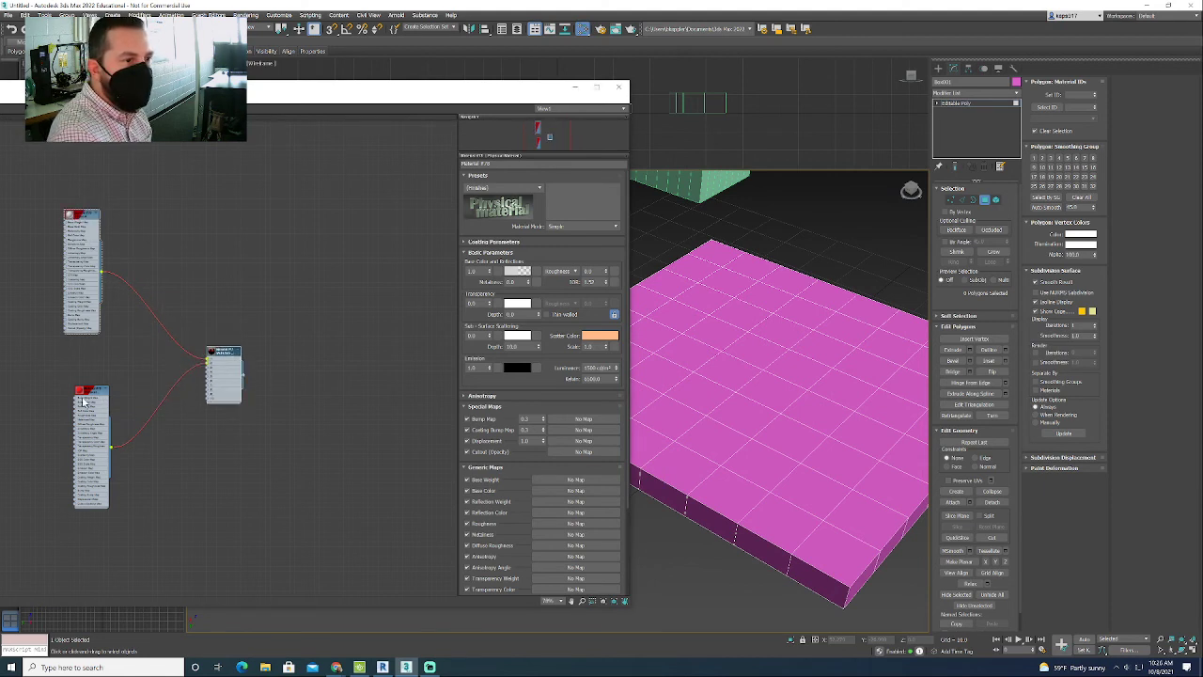
left_click_drag(242, 379, 771, 376)
middle_click_drag(887, 271, 865, 305)
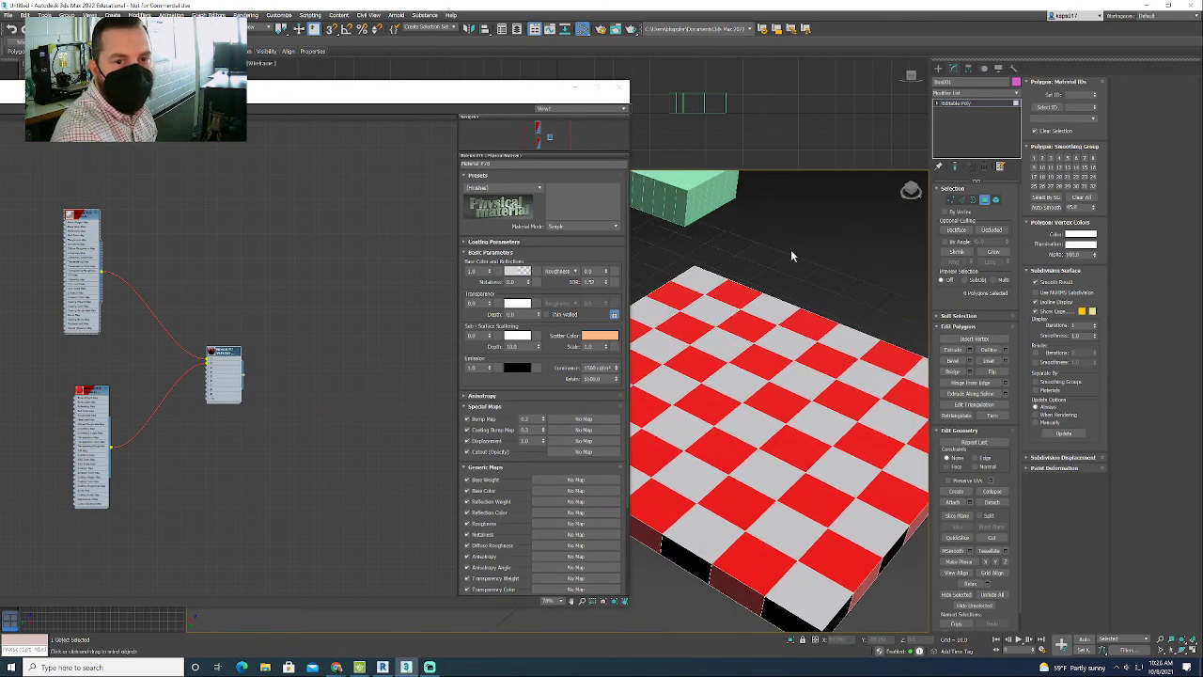
- Leave the chessboard's sub-object editing and delete the green box behind it
left_click_drag(485, 95, 413, 130)
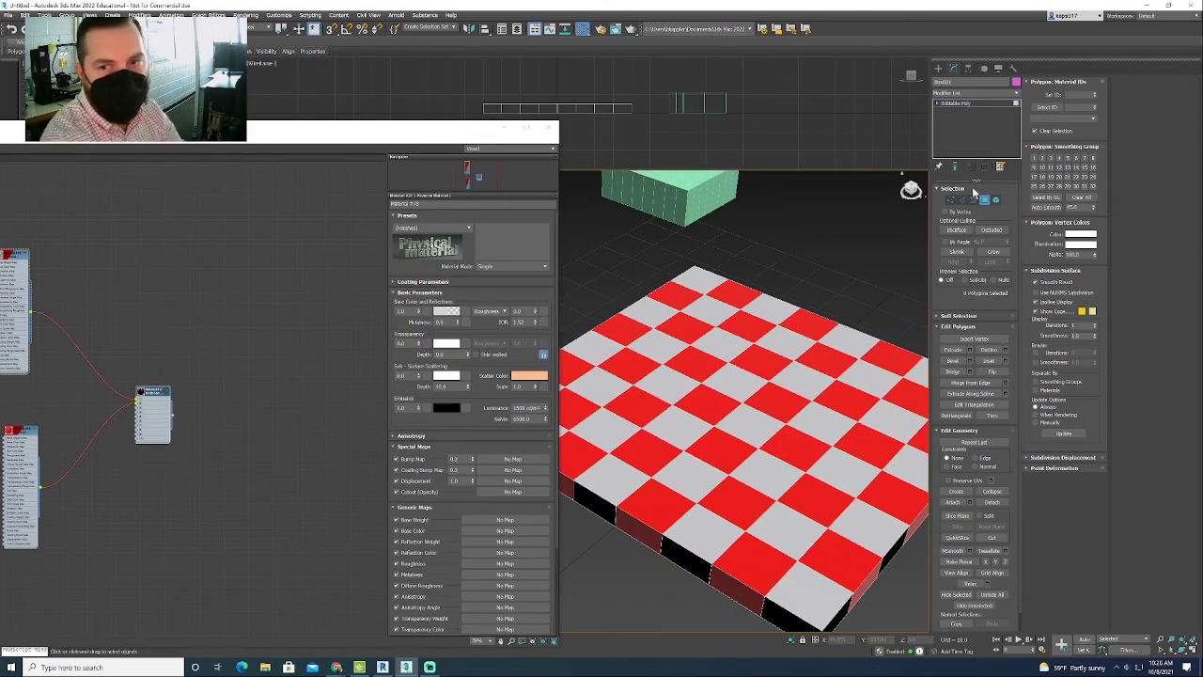
left_click(950, 199)
left_click(937, 68)
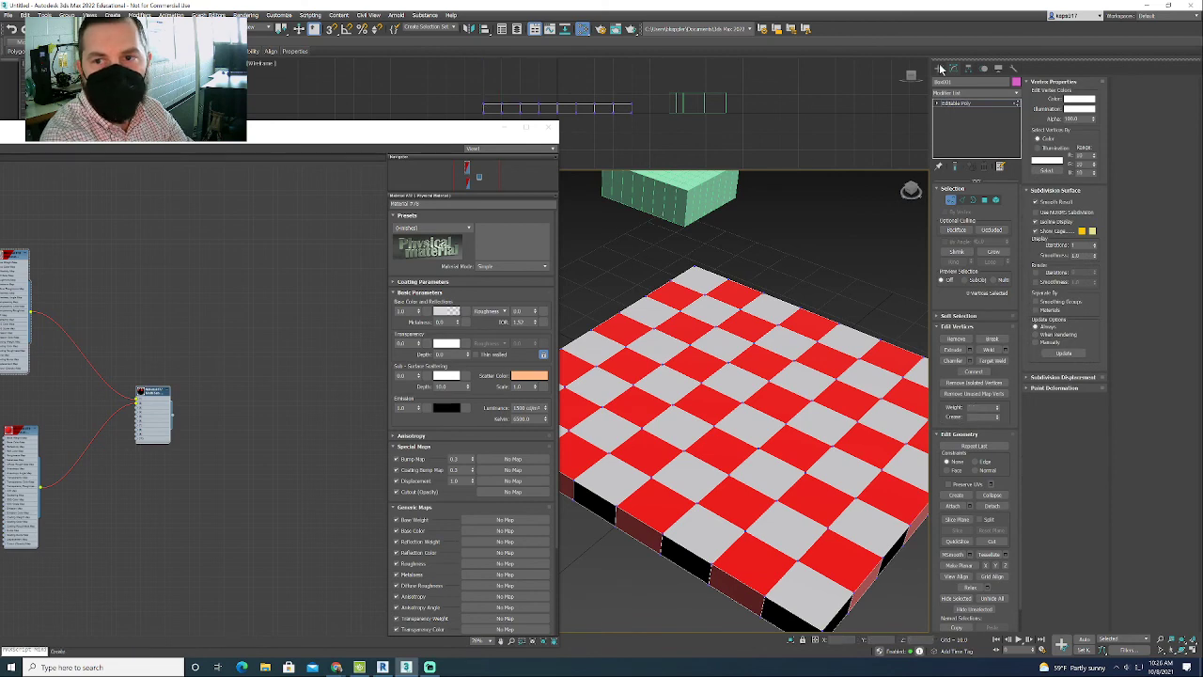
left_click(665, 203)
key("Delete")
scroll(763, 240, "down", 5)
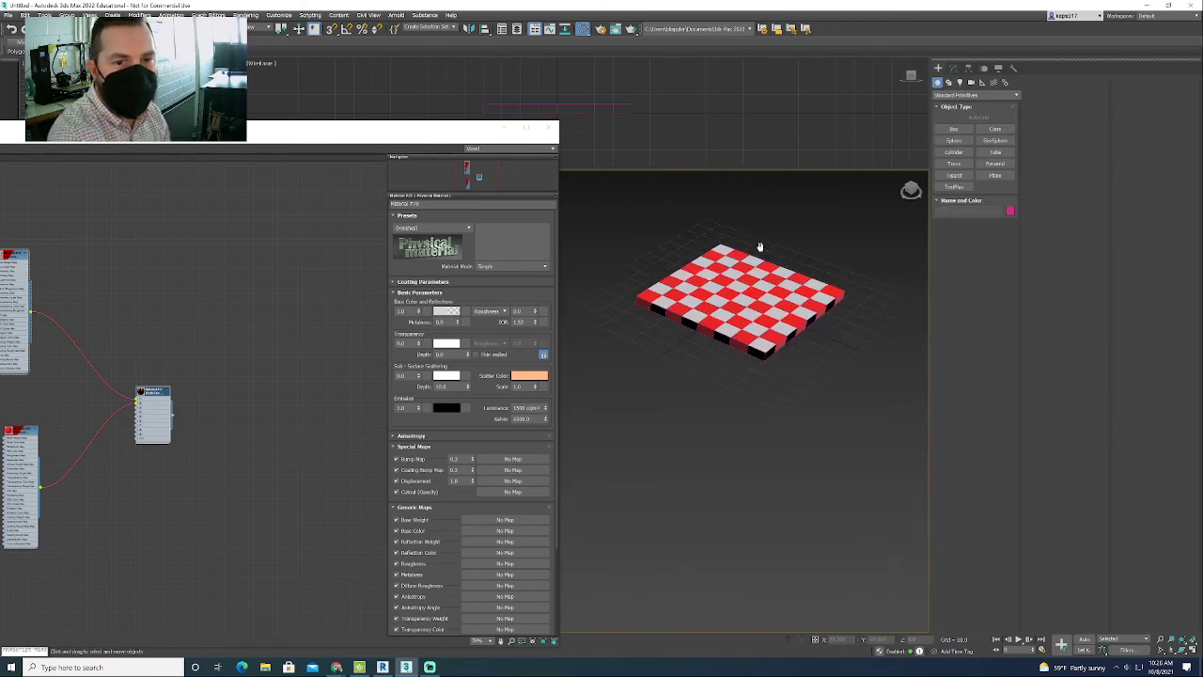